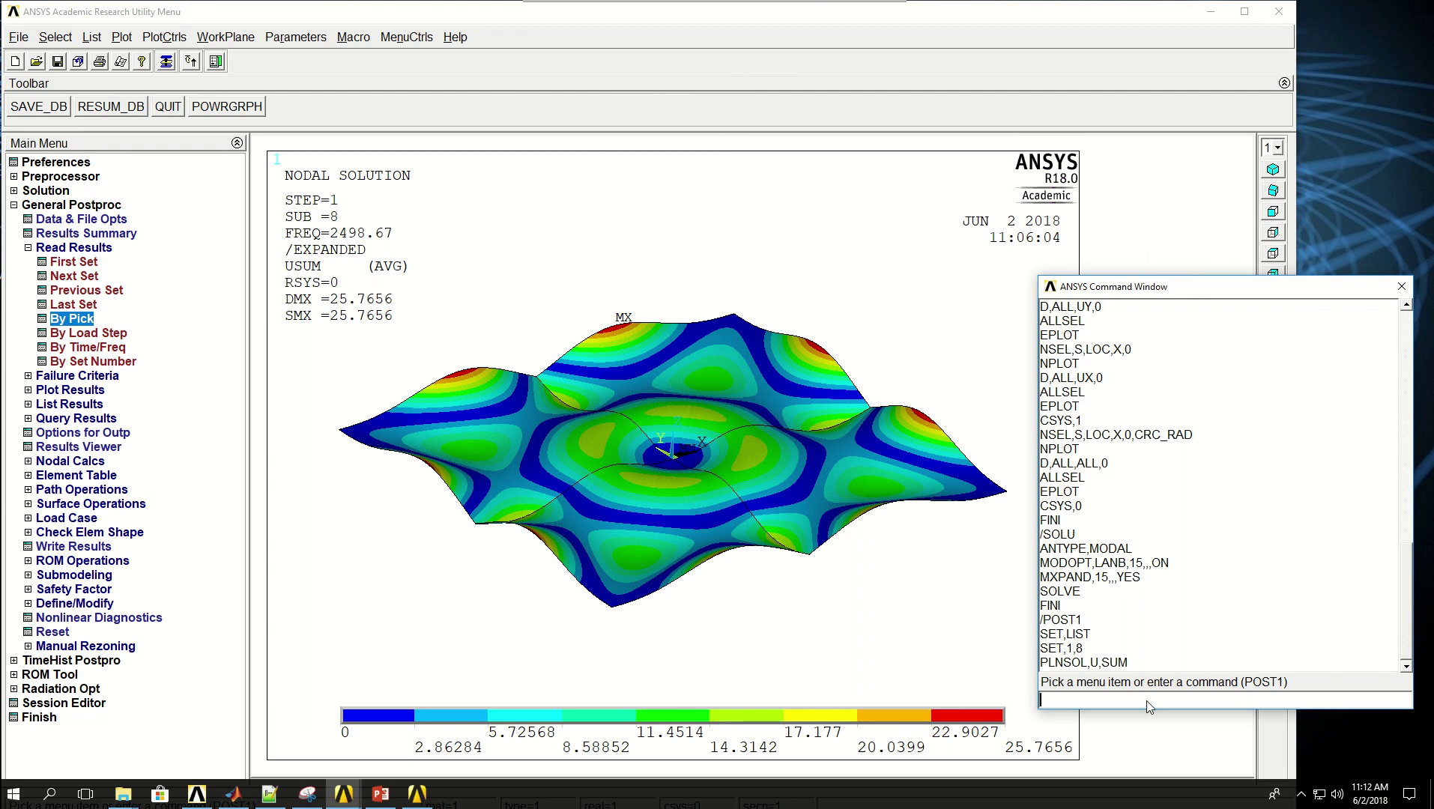
Leave the postprocessor with FINI and re-enter the solution processor with /SOLU.
{"action": "type", "text": "FINI"}
{"action": "key", "text": "Return"}
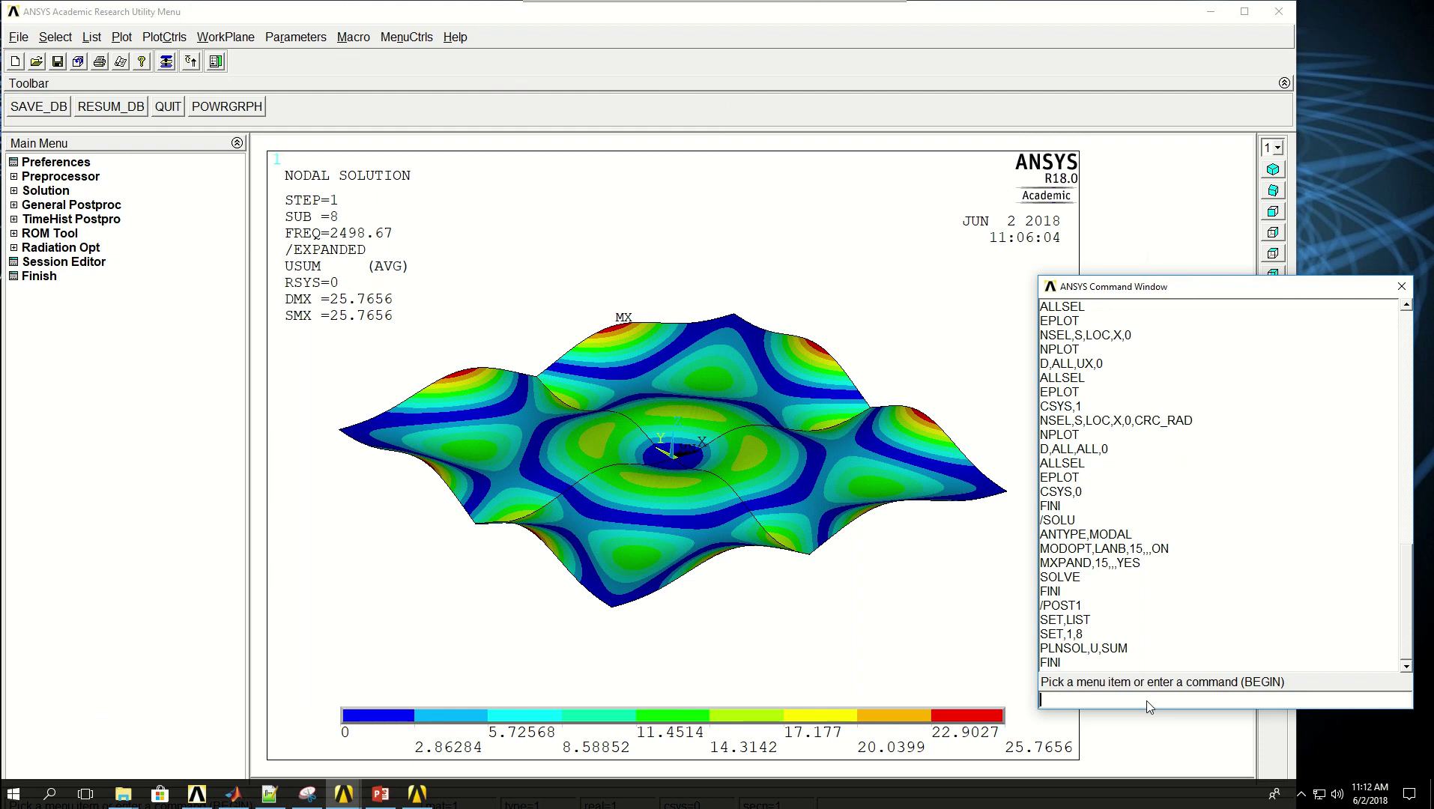
{"action": "type", "text": "/SOLU"}
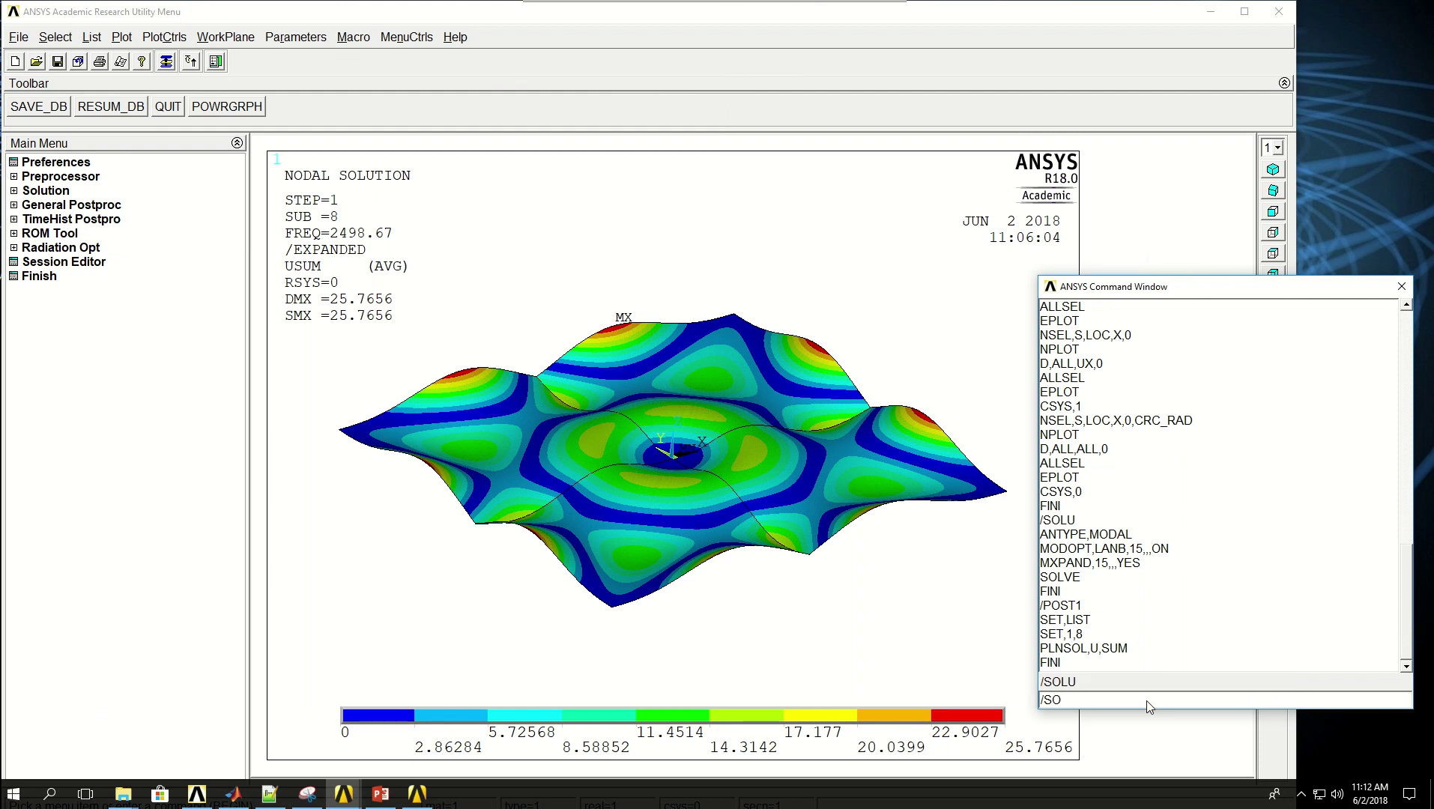
{"action": "key", "text": "Return"}
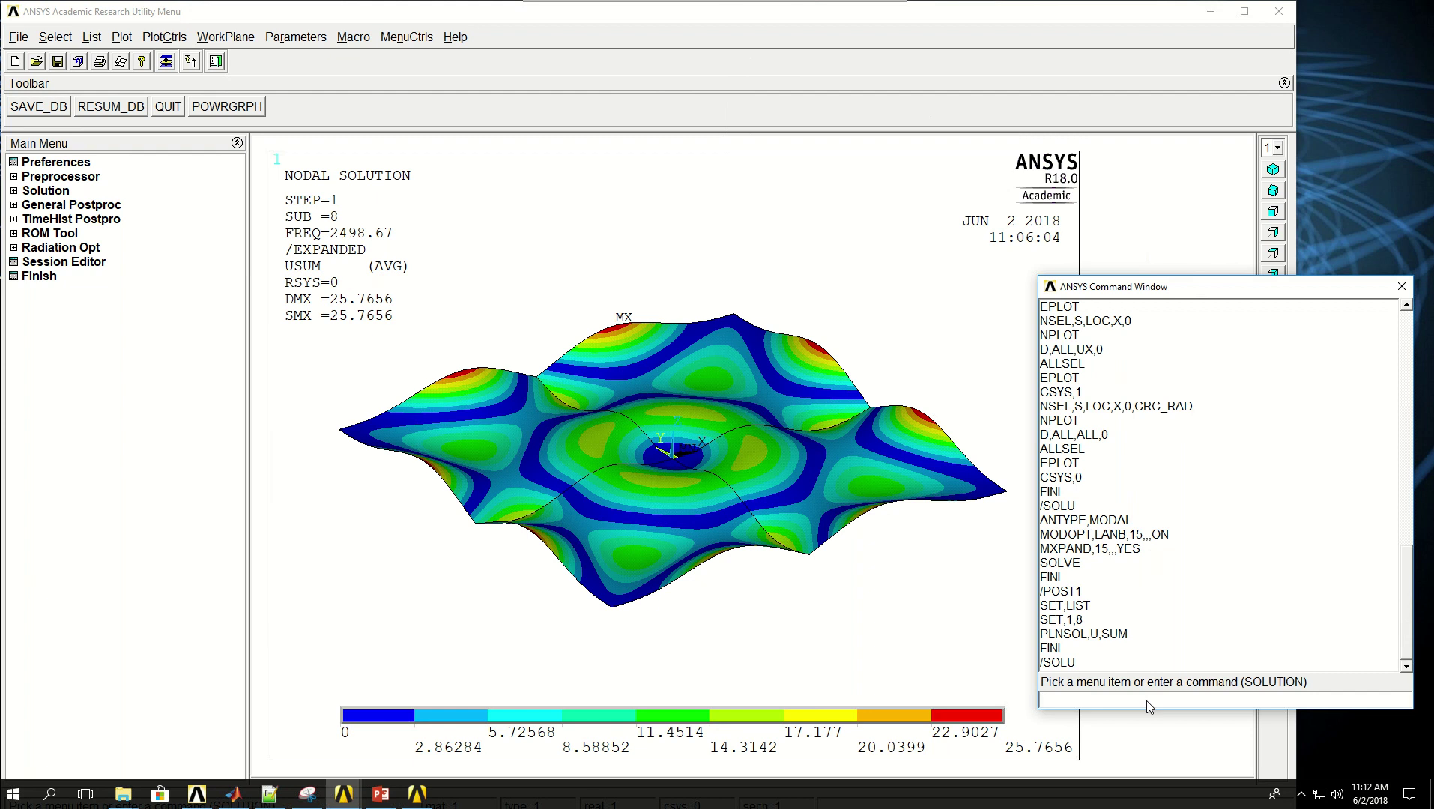
Replot the plate as its element mesh with EPLOT, moving the command window lower.
{"action": "type", "text": "EPLOT"}
{"action": "key", "text": "Return"}
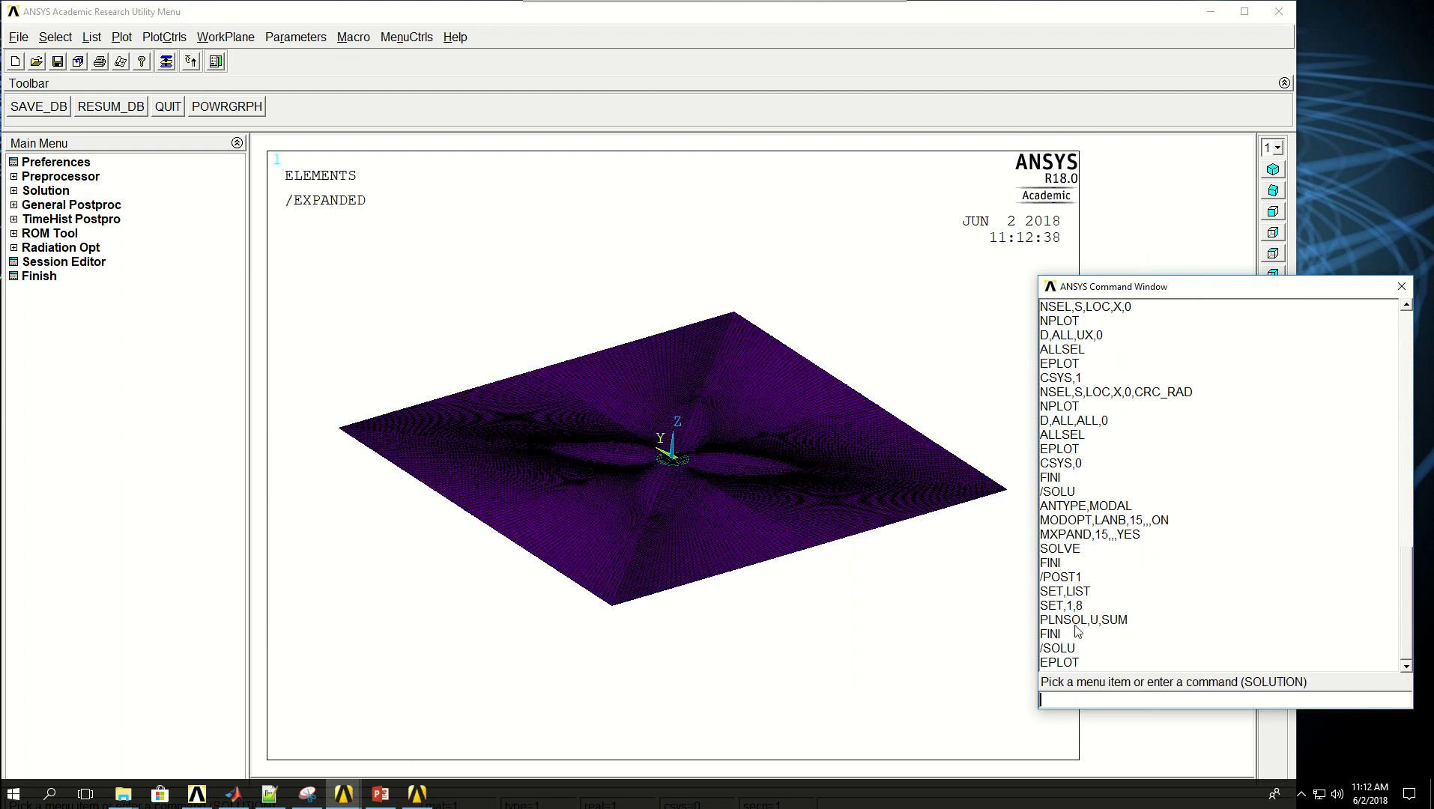
{"action": "left_click_drag", "start_coordinate": [1197, 288], "coordinate": [991, 453]}
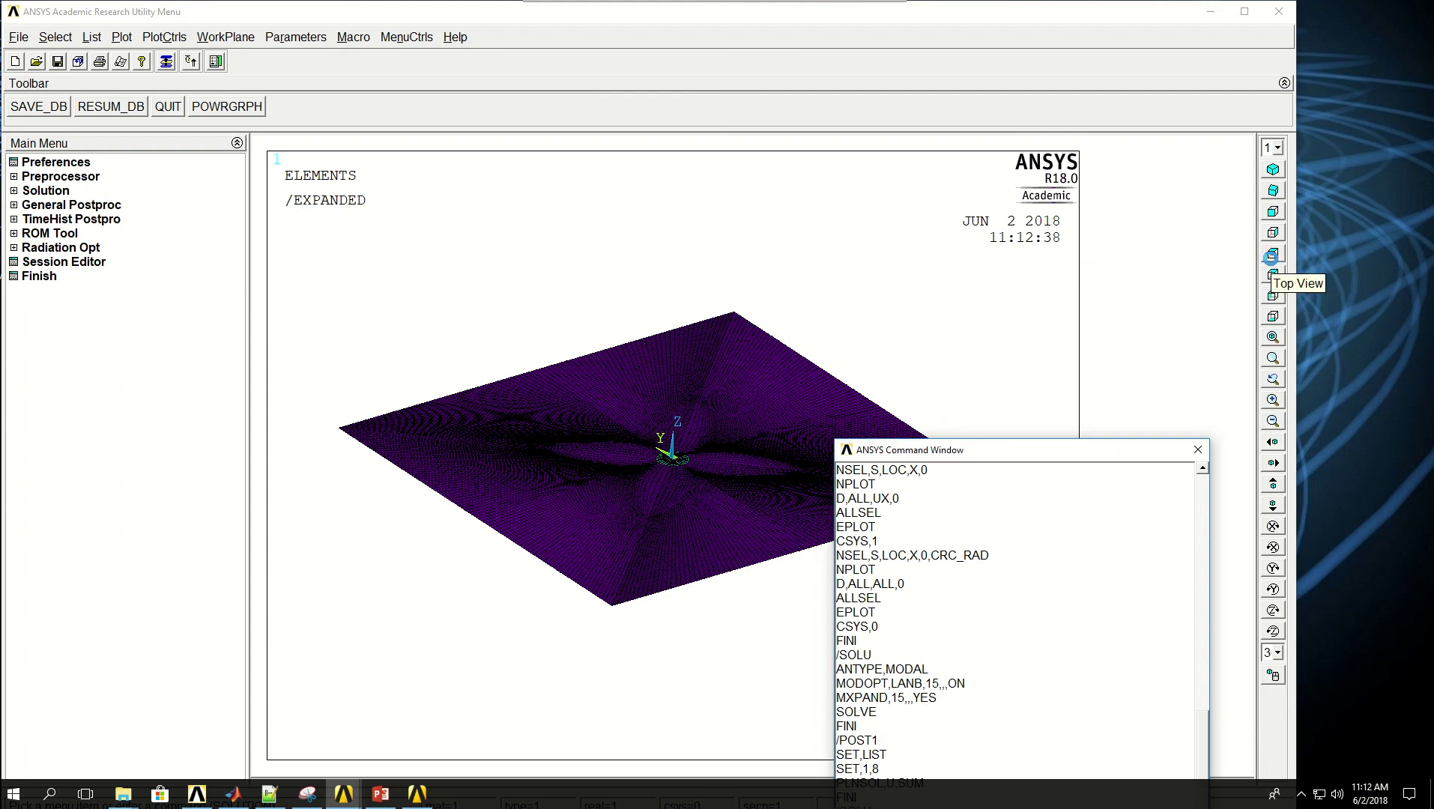
View the plate face-on from the front and try turning off symmetry expansion.
{"action": "left_click", "coordinate": [1271, 257]}
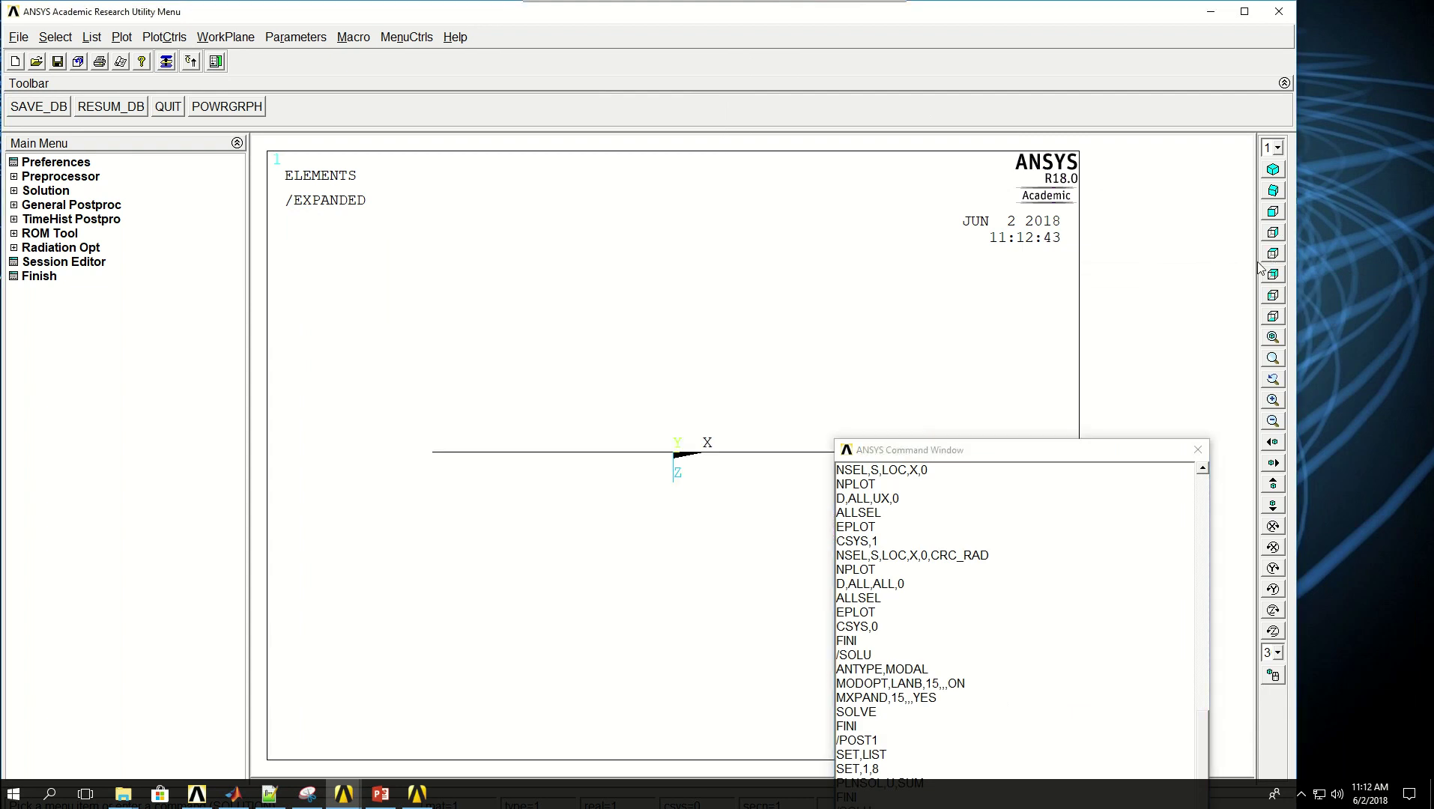
{"action": "left_click", "coordinate": [1272, 213]}
{"action": "left_click", "coordinate": [164, 38]}
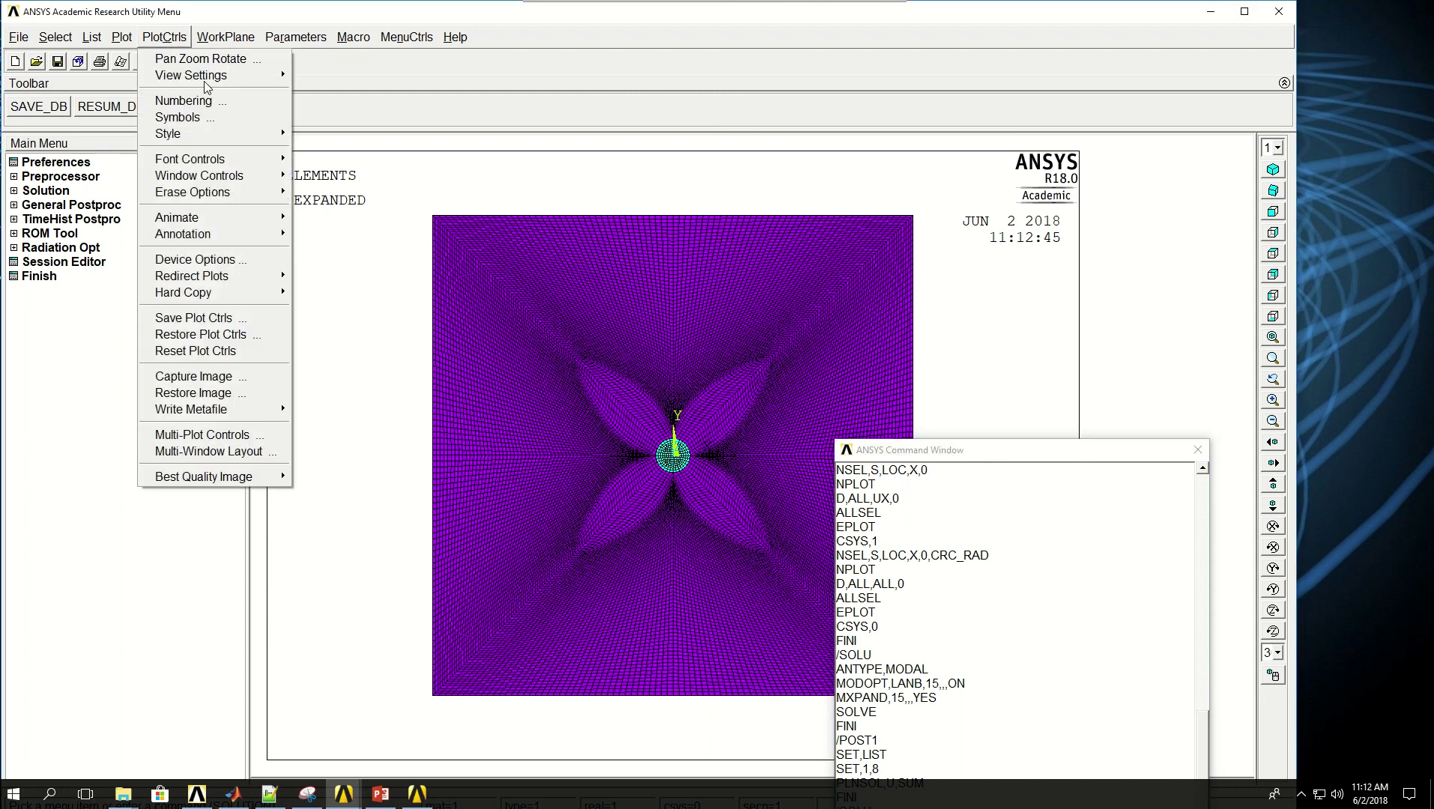
{"action": "mouse_move", "coordinate": [213, 135]}
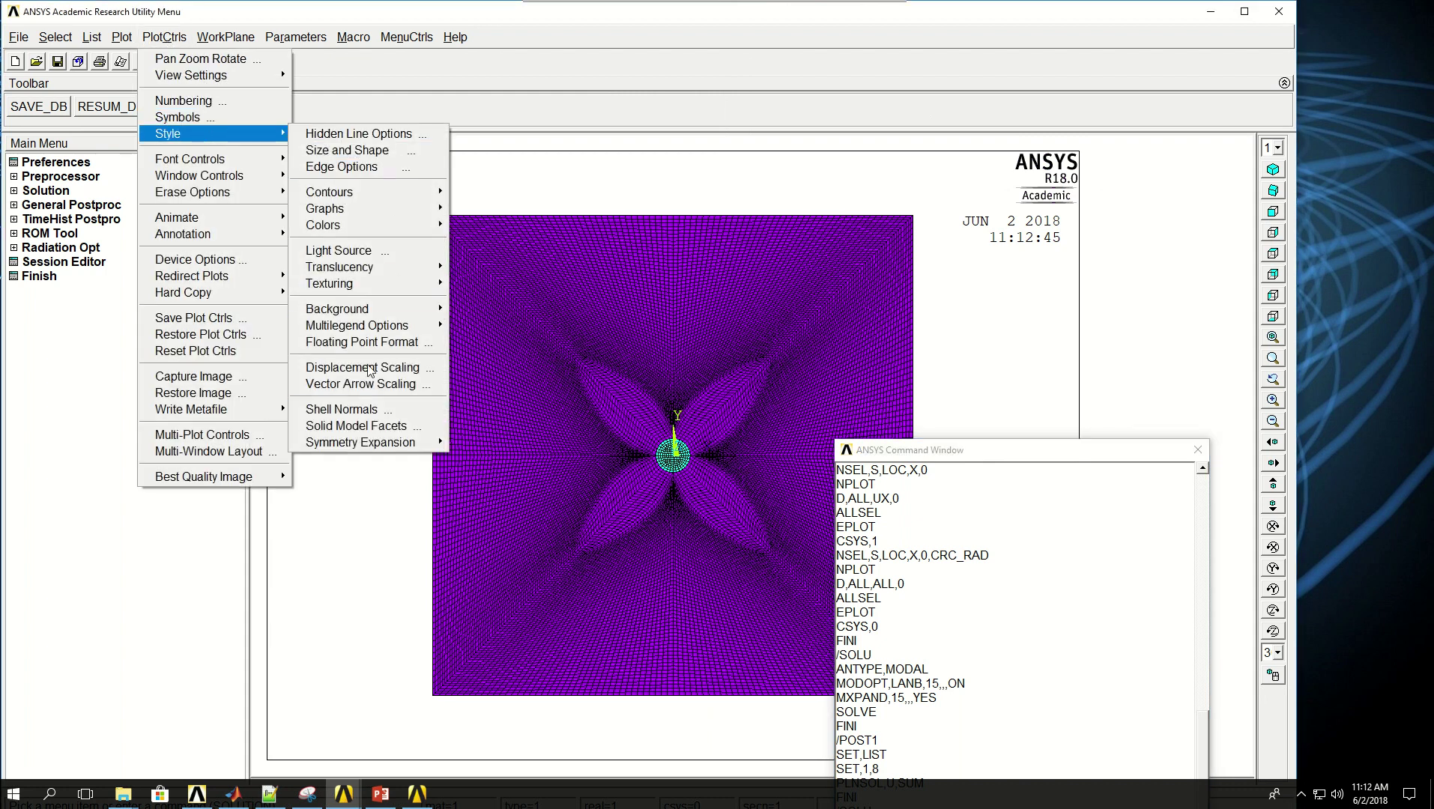
{"action": "mouse_move", "coordinate": [359, 444]}
{"action": "left_click", "coordinate": [500, 518]}
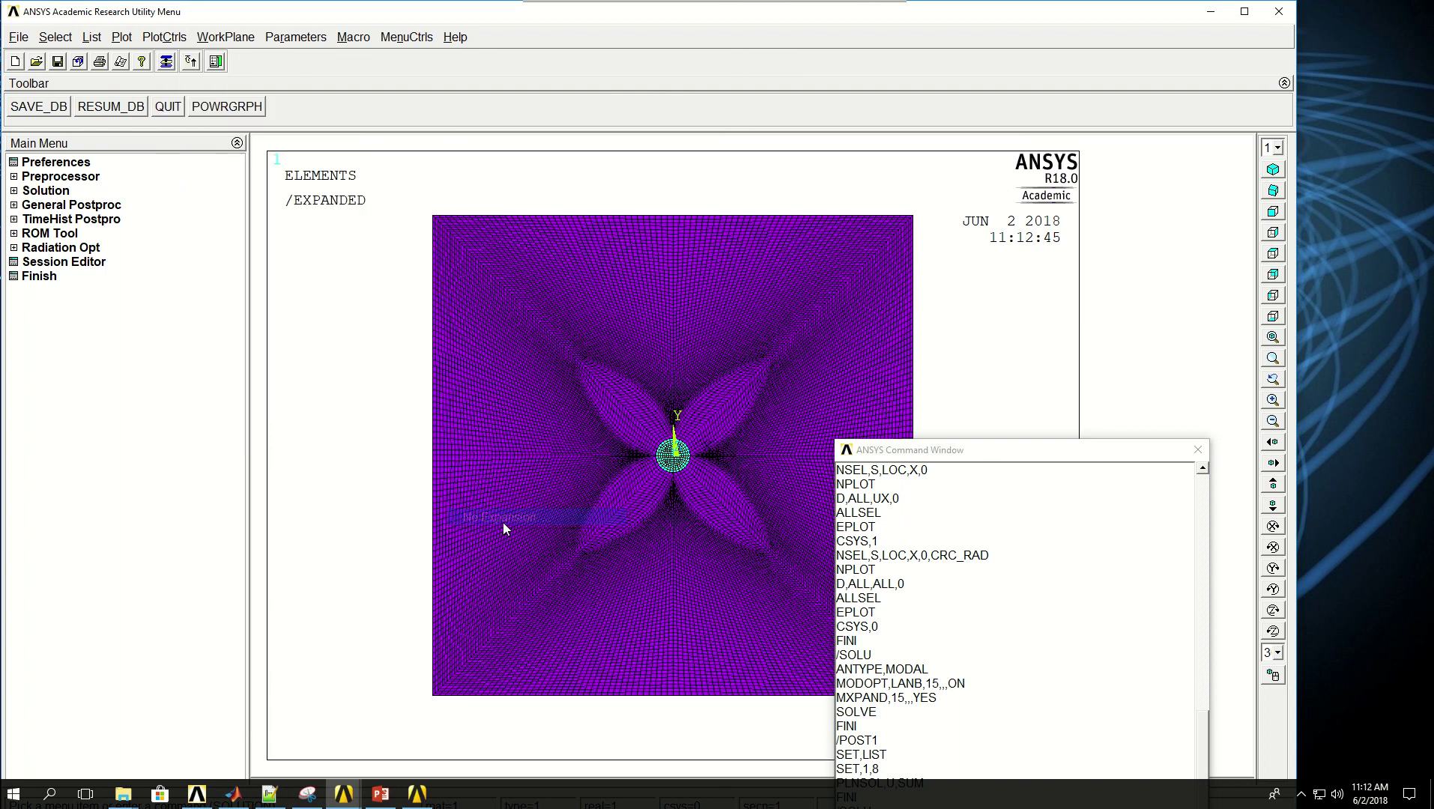
Set Periodic/Cyclic Symmetry Expansion to No Expansion and fit the quarter-plate mesh to the window.
{"action": "left_click", "coordinate": [170, 42]}
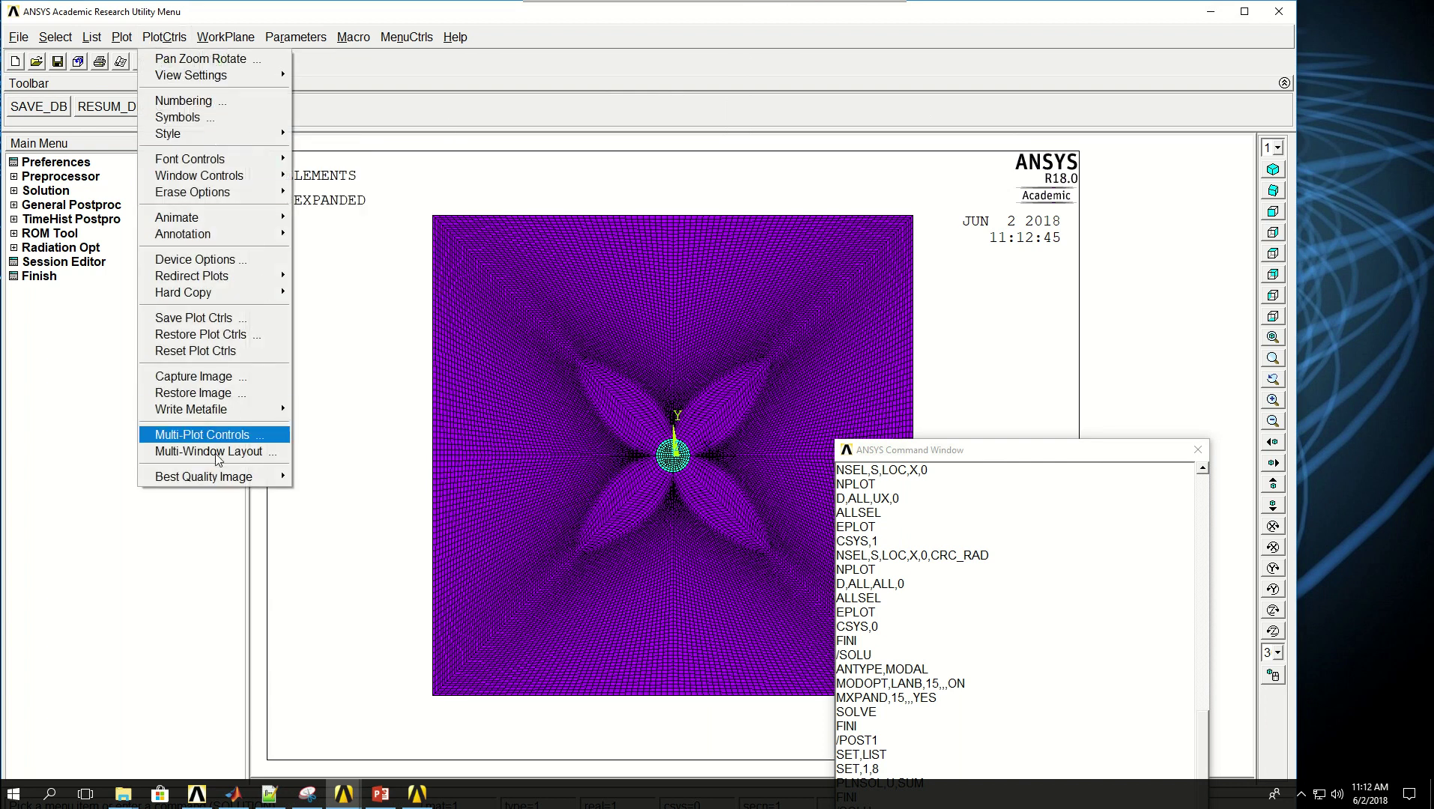
{"action": "mouse_move", "coordinate": [225, 135]}
{"action": "mouse_move", "coordinate": [398, 441]}
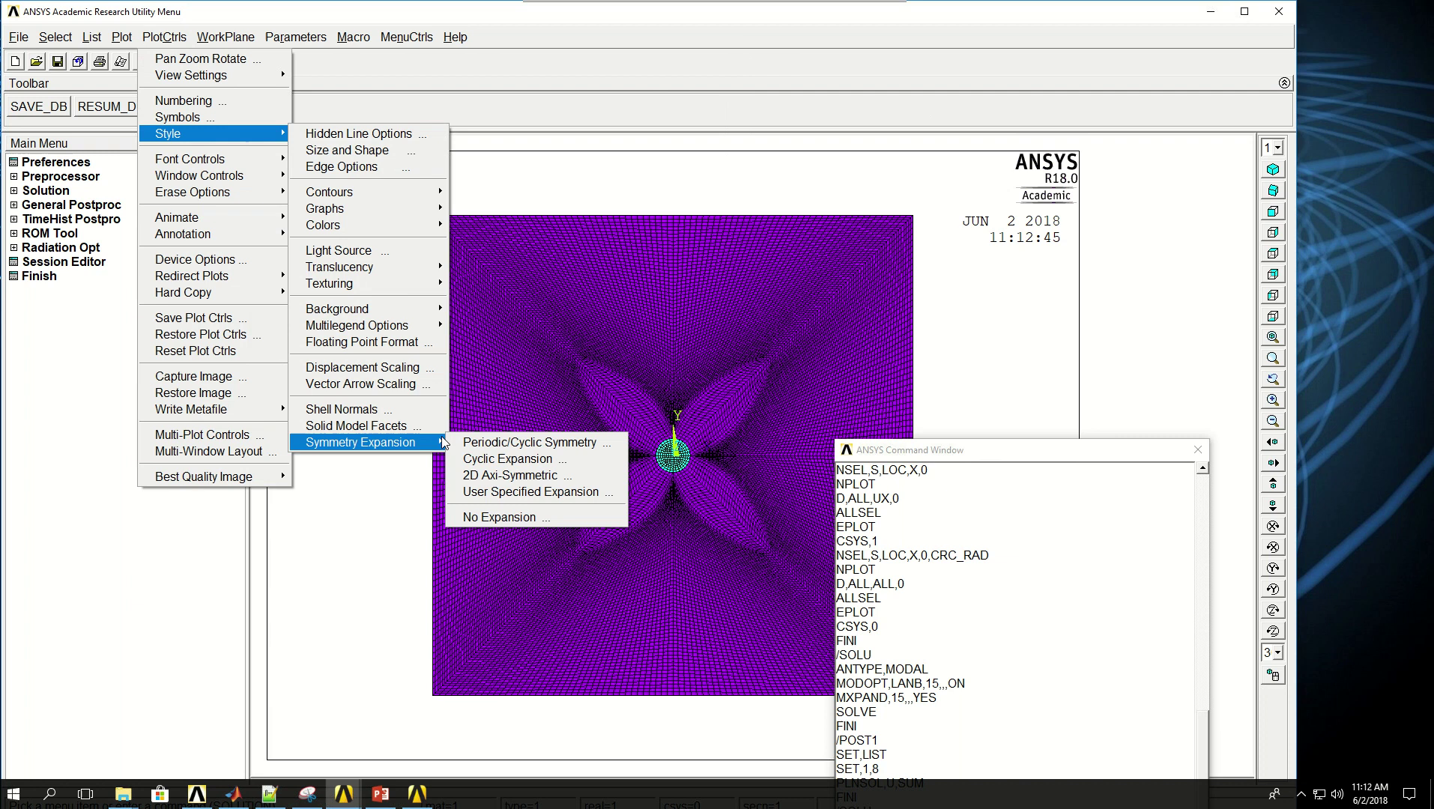
{"action": "left_click", "coordinate": [477, 444]}
{"action": "left_click", "coordinate": [781, 451]}
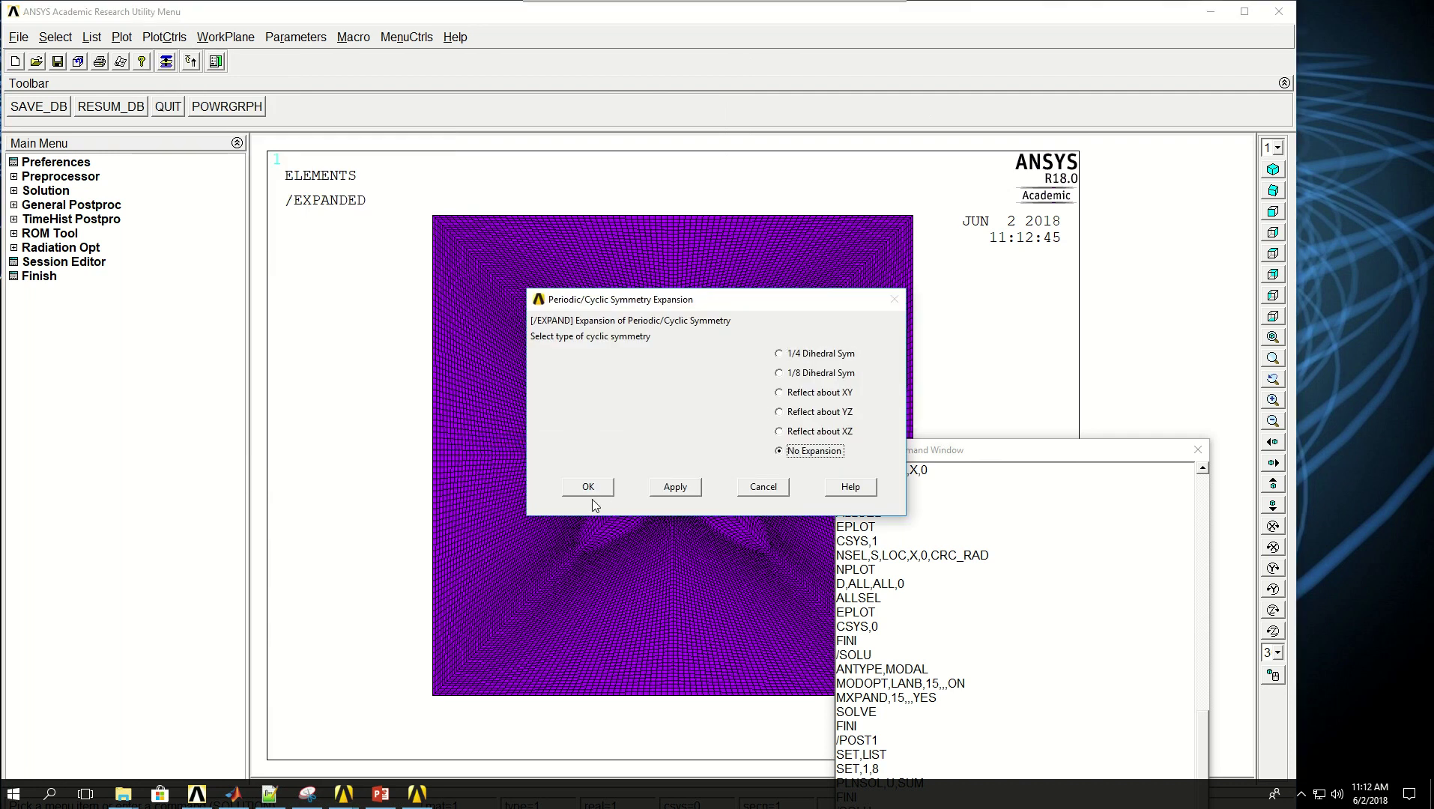
{"action": "left_click", "coordinate": [589, 488]}
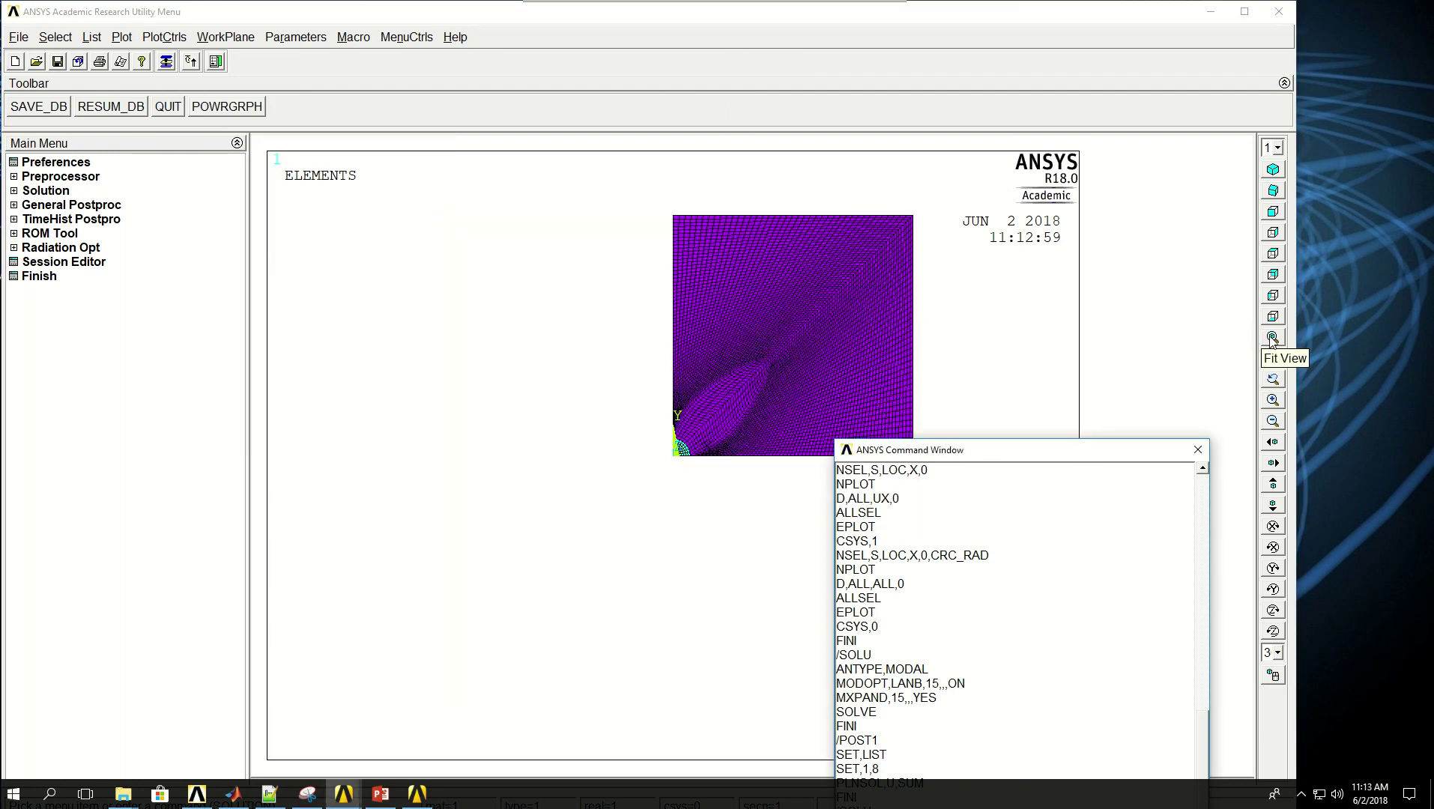
{"action": "left_click", "coordinate": [1273, 339]}
{"action": "left_click_drag", "start_coordinate": [980, 450], "coordinate": [1099, 268]}
In PlotCtrls > Symbols, keep All BC+Reaction and apply it to the mesh.
{"action": "left_click", "coordinate": [164, 36]}
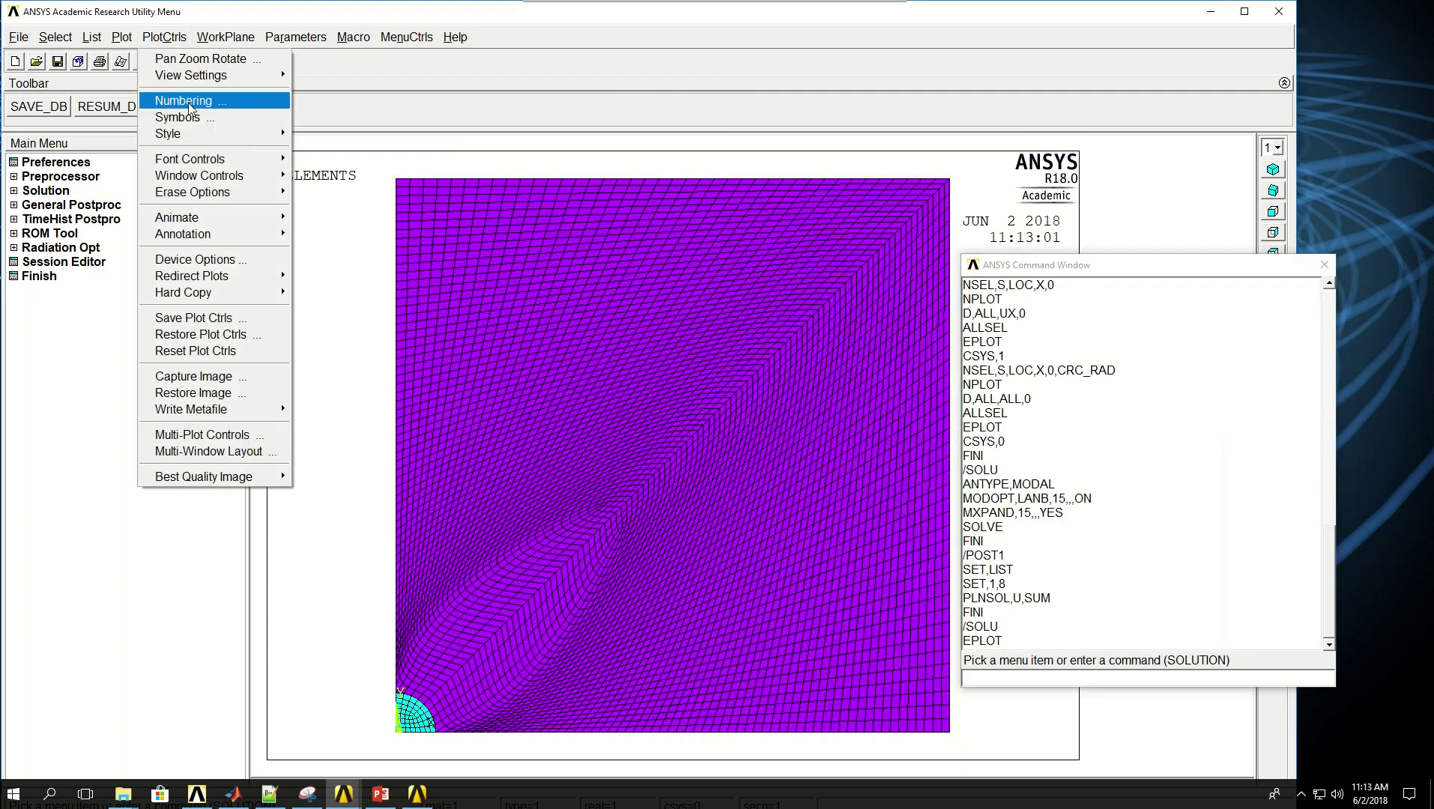
{"action": "left_click", "coordinate": [179, 118]}
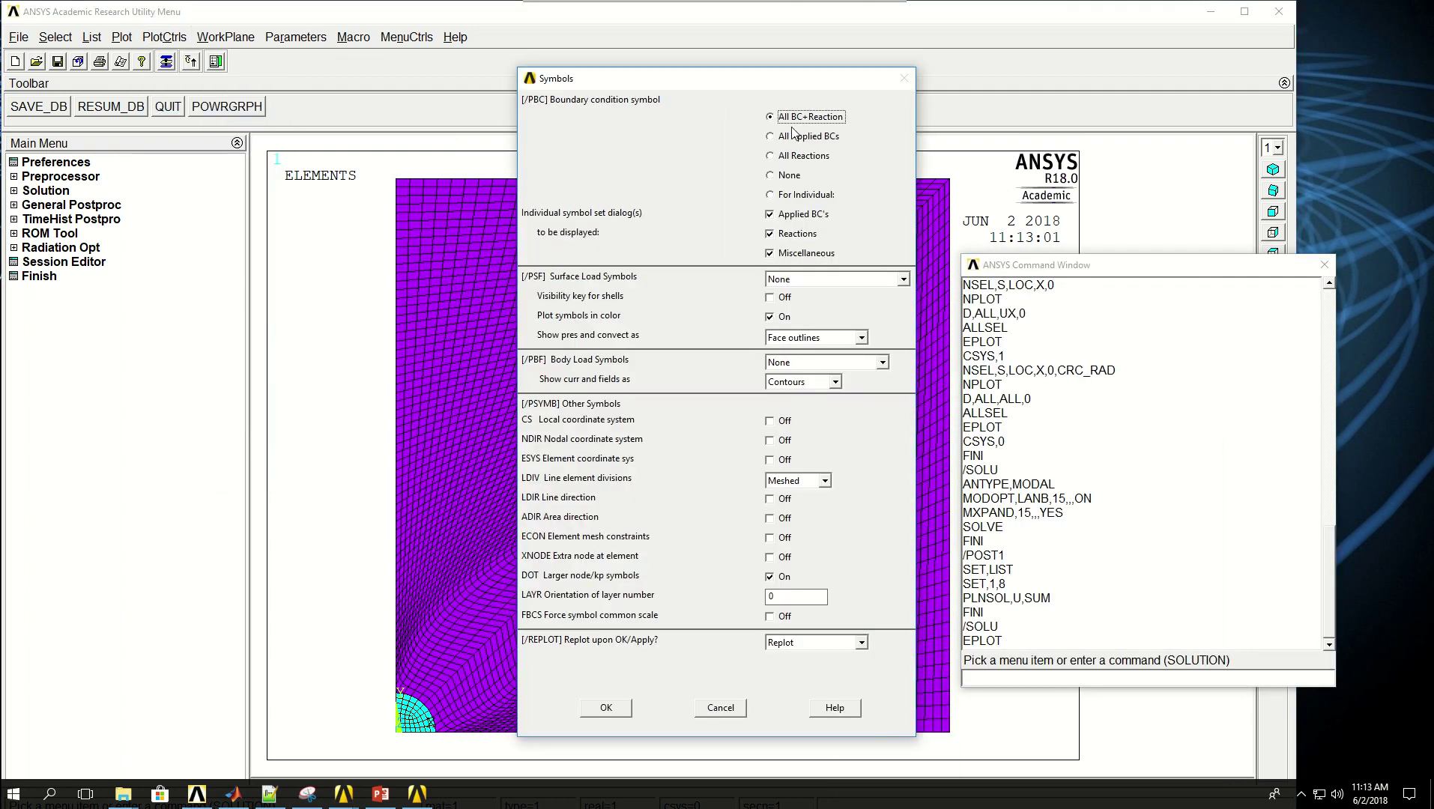
{"action": "left_click", "coordinate": [613, 709]}
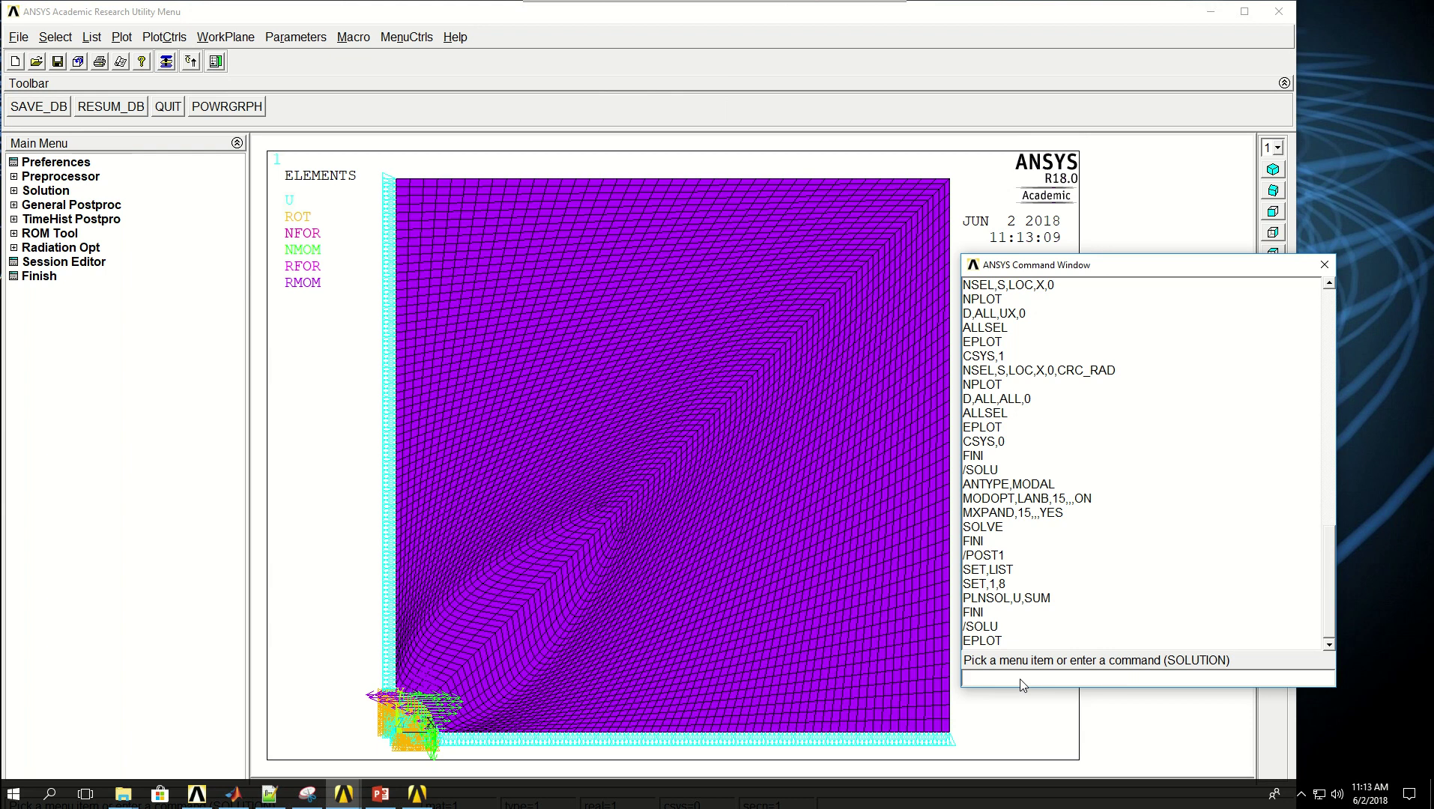
Activate CSYS,1, select nodes with NSEL,S,LOC,X,0,CRC_RAD, and plot them with NPLOT.
{"action": "type", "text": "C"}
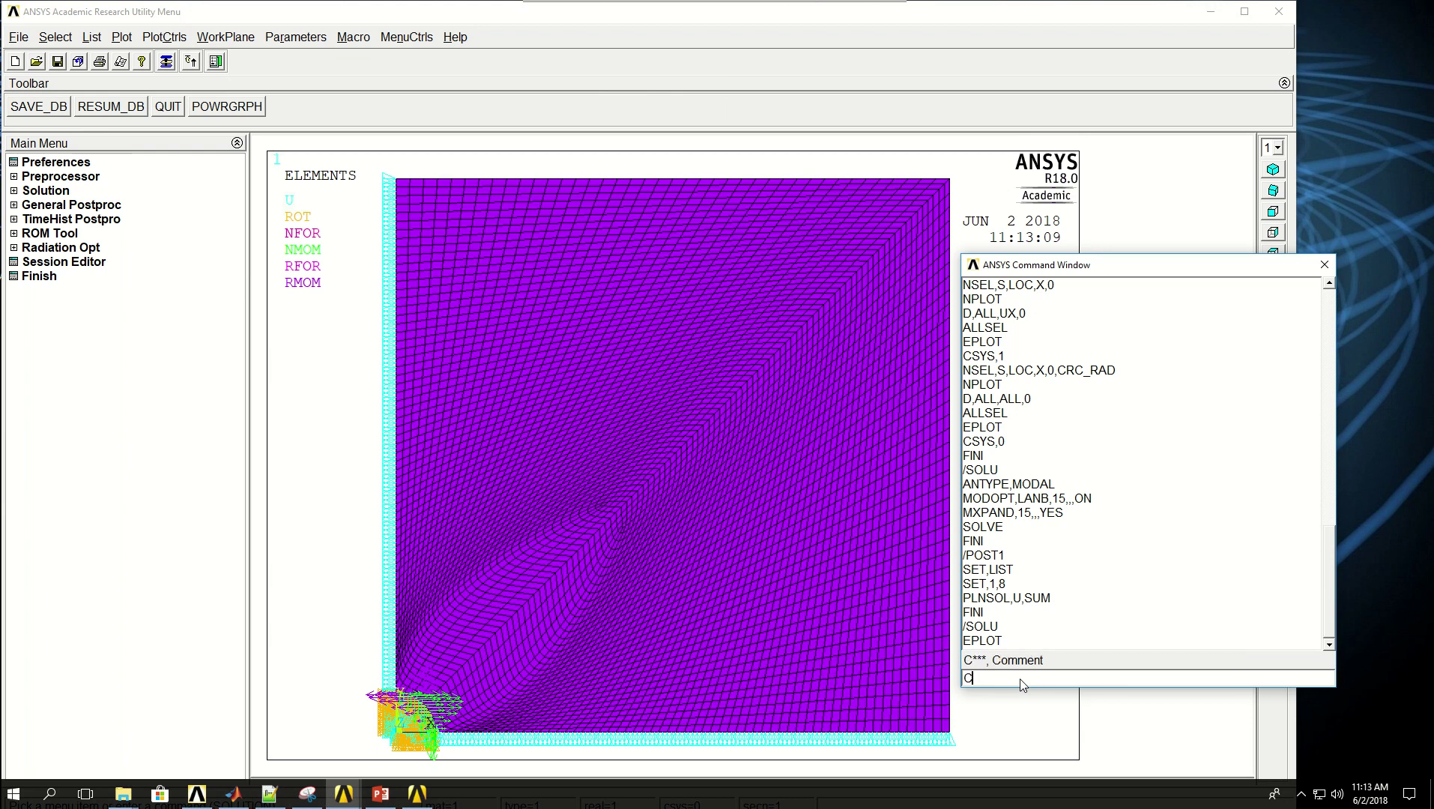
{"action": "type", "text": "SYS,1"}
{"action": "key", "text": "Return"}
{"action": "type", "text": "NS"}
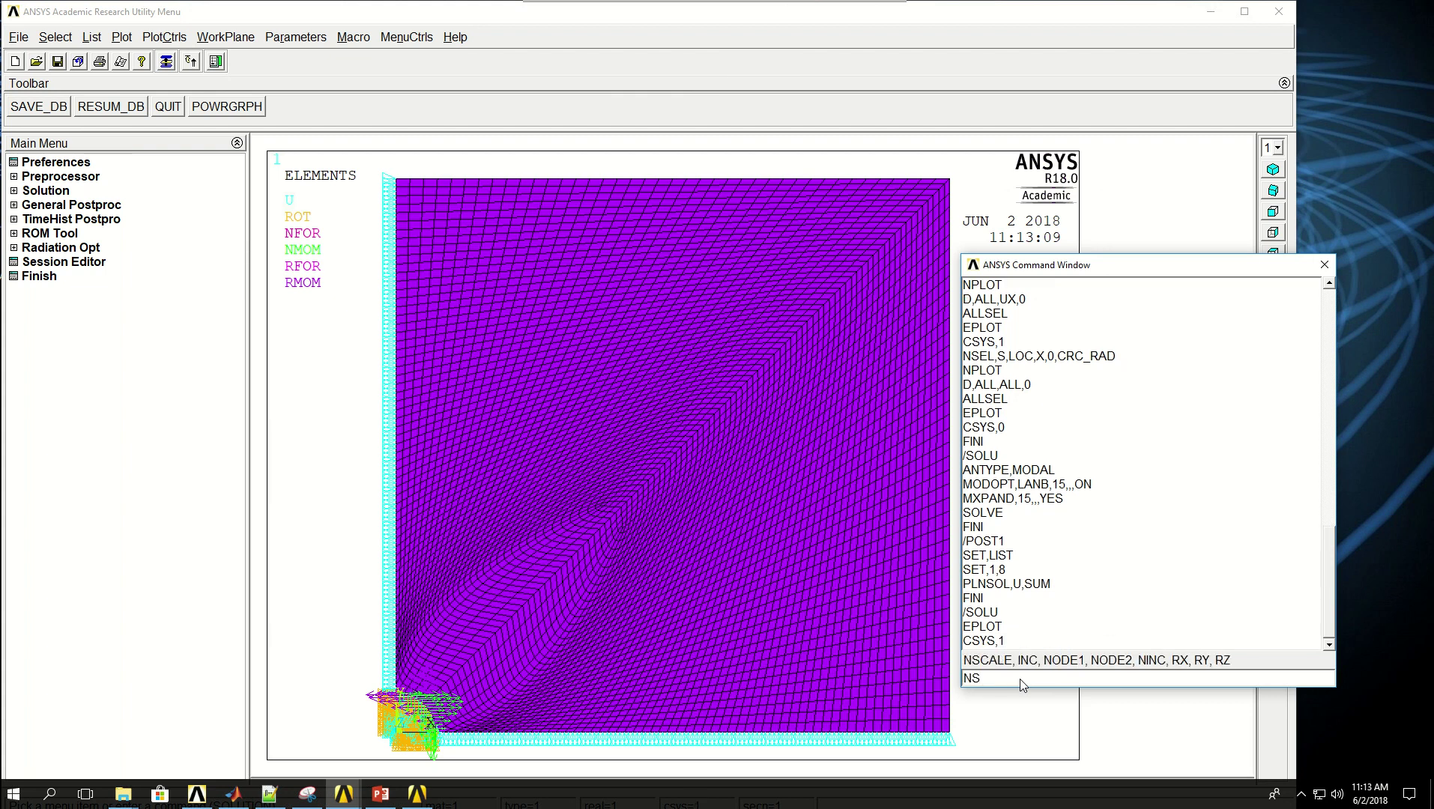
{"action": "type", "text": "EL,S,LOC,"}
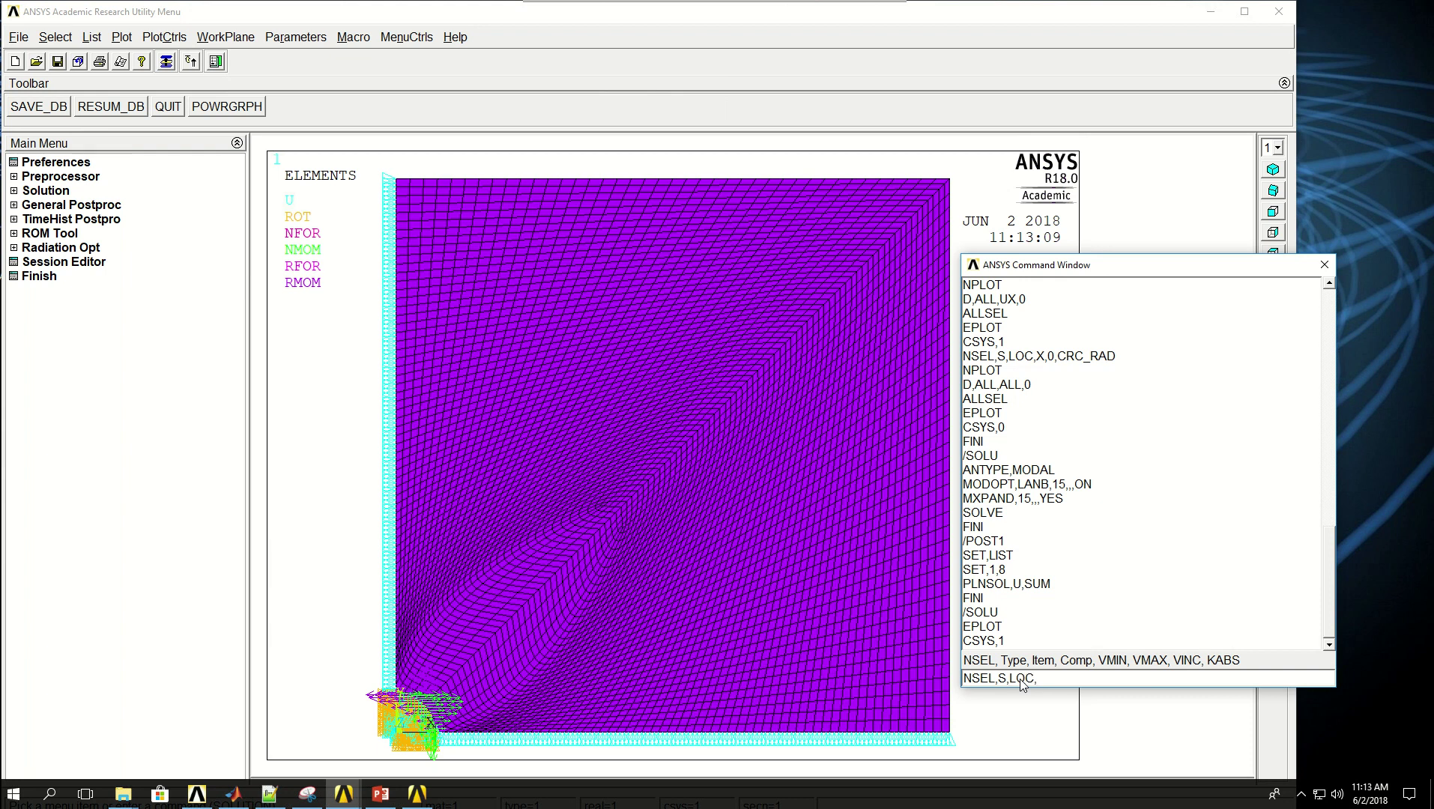
{"action": "type", "text": "X,0,PL"}
{"action": "key", "text": "BackSpace"}
{"action": "key", "text": "BackSpace"}
{"action": "type", "text": "CRC_RAD"}
{"action": "key", "text": "Return"}
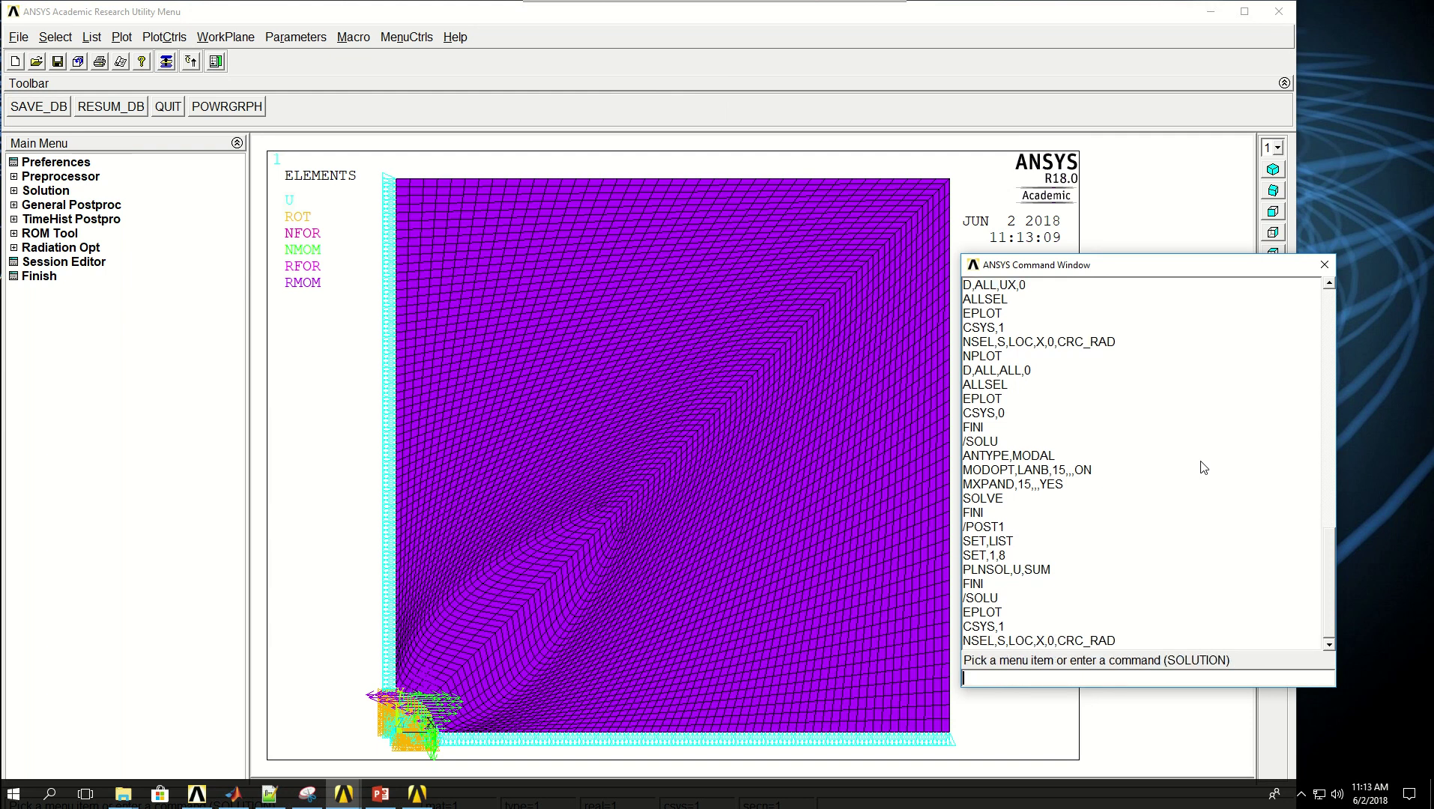
{"action": "type", "text": "NPLO"}
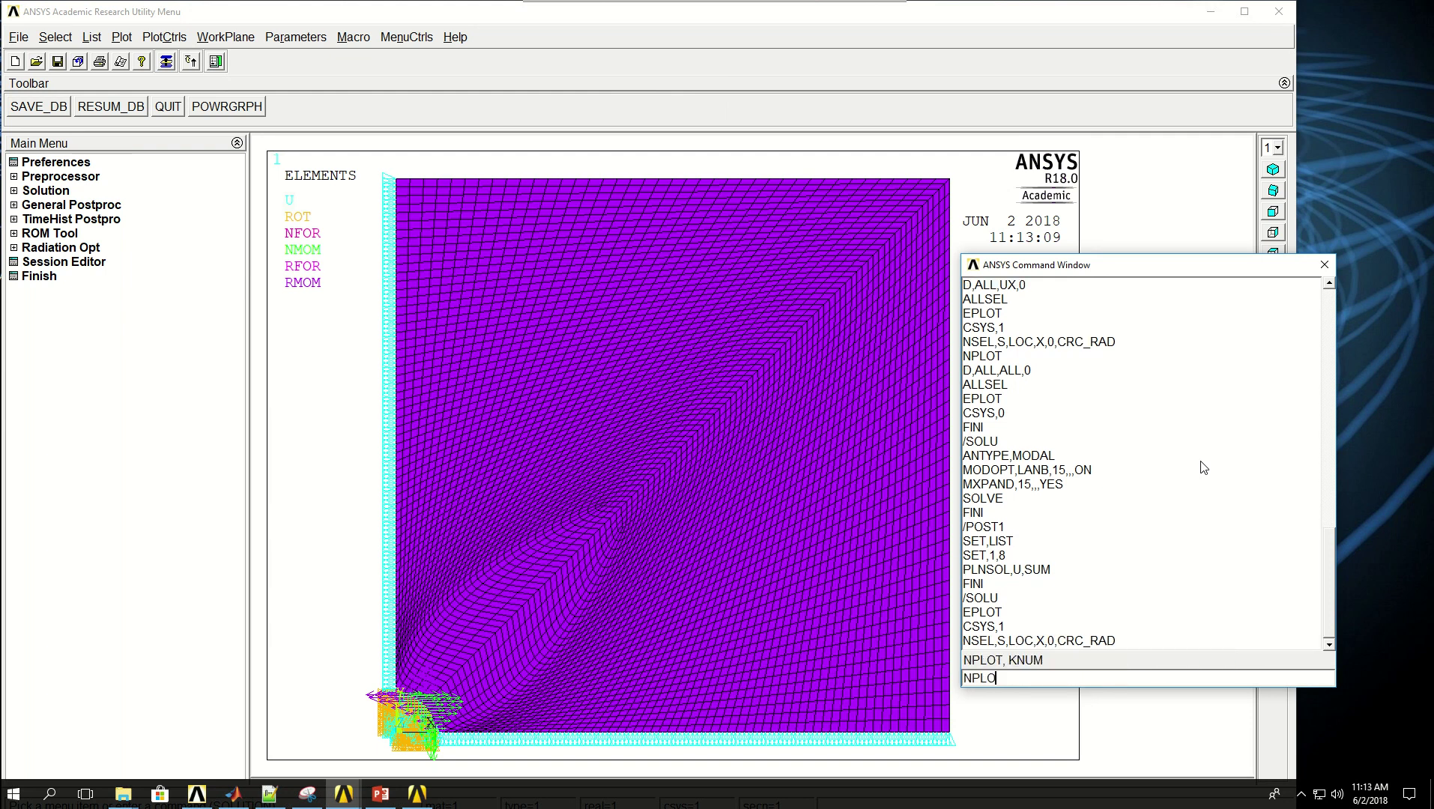
{"action": "type", "text": "T"}
{"action": "key", "text": "Return"}
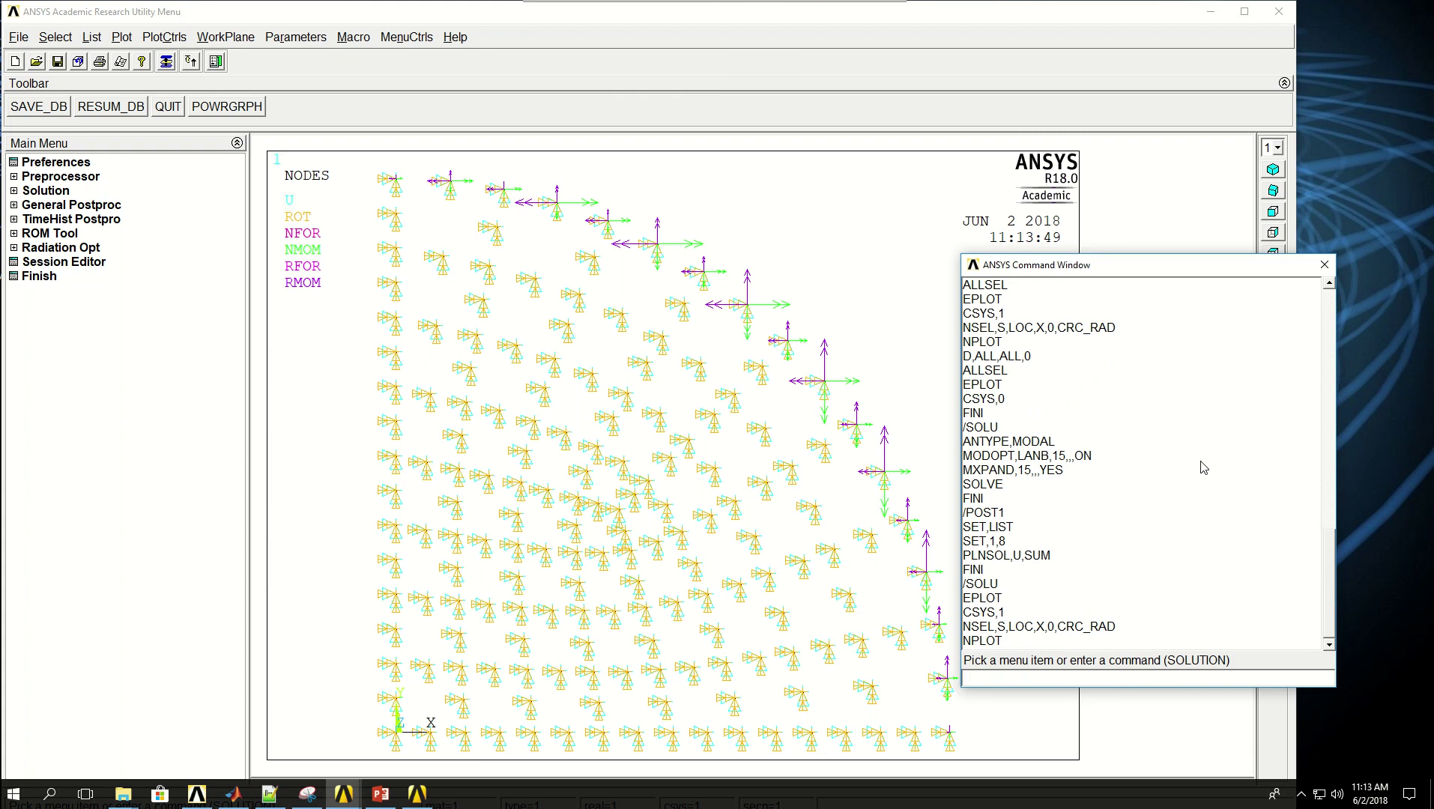
Replace the selected nodes' UZ constraints with a 1E-4 UZ displacement (DDELE, then D,ALL,UZ,1E-4).
{"action": "type", "text": "DDELE"}
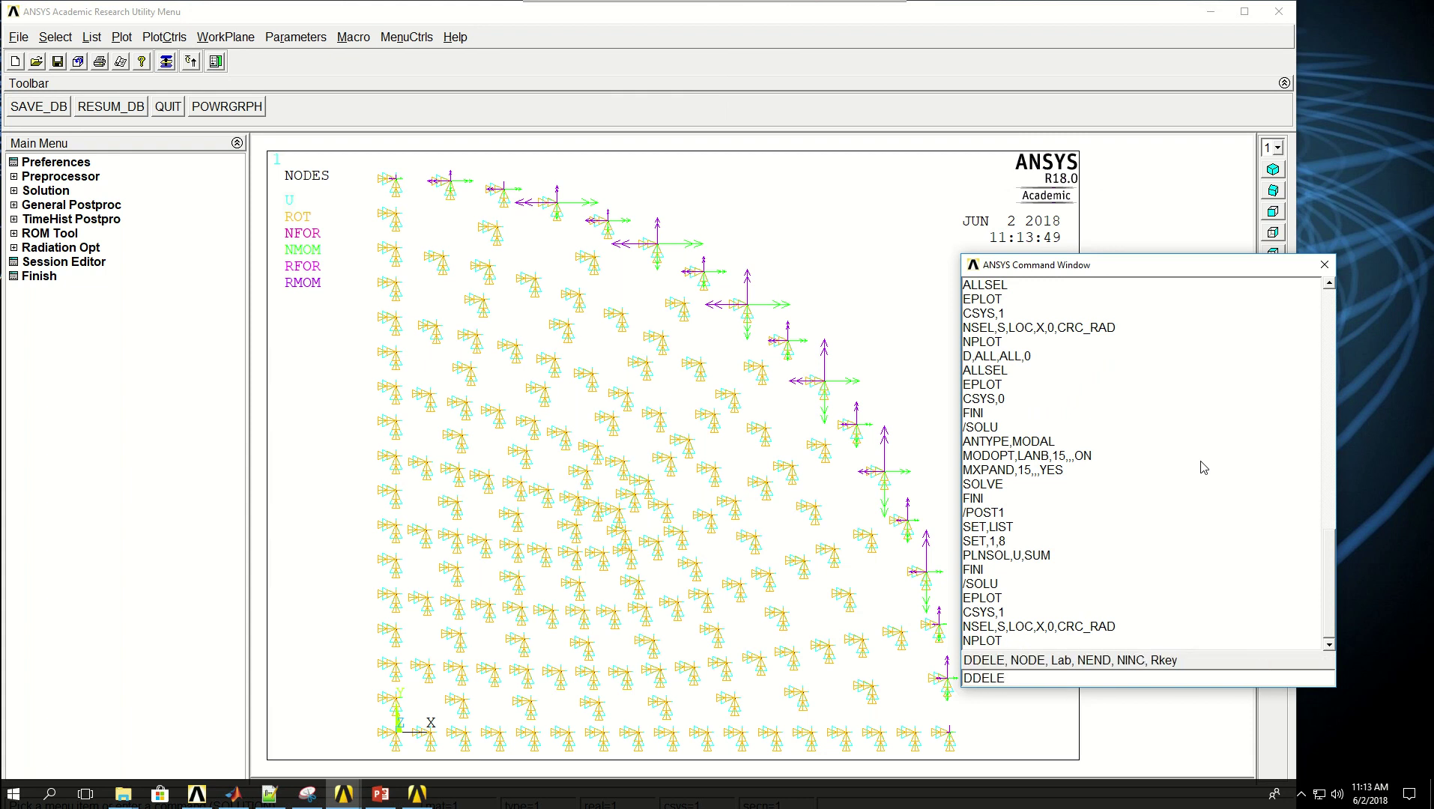
{"action": "type", "text": ",ALL,UZ"}
{"action": "key", "text": "Return"}
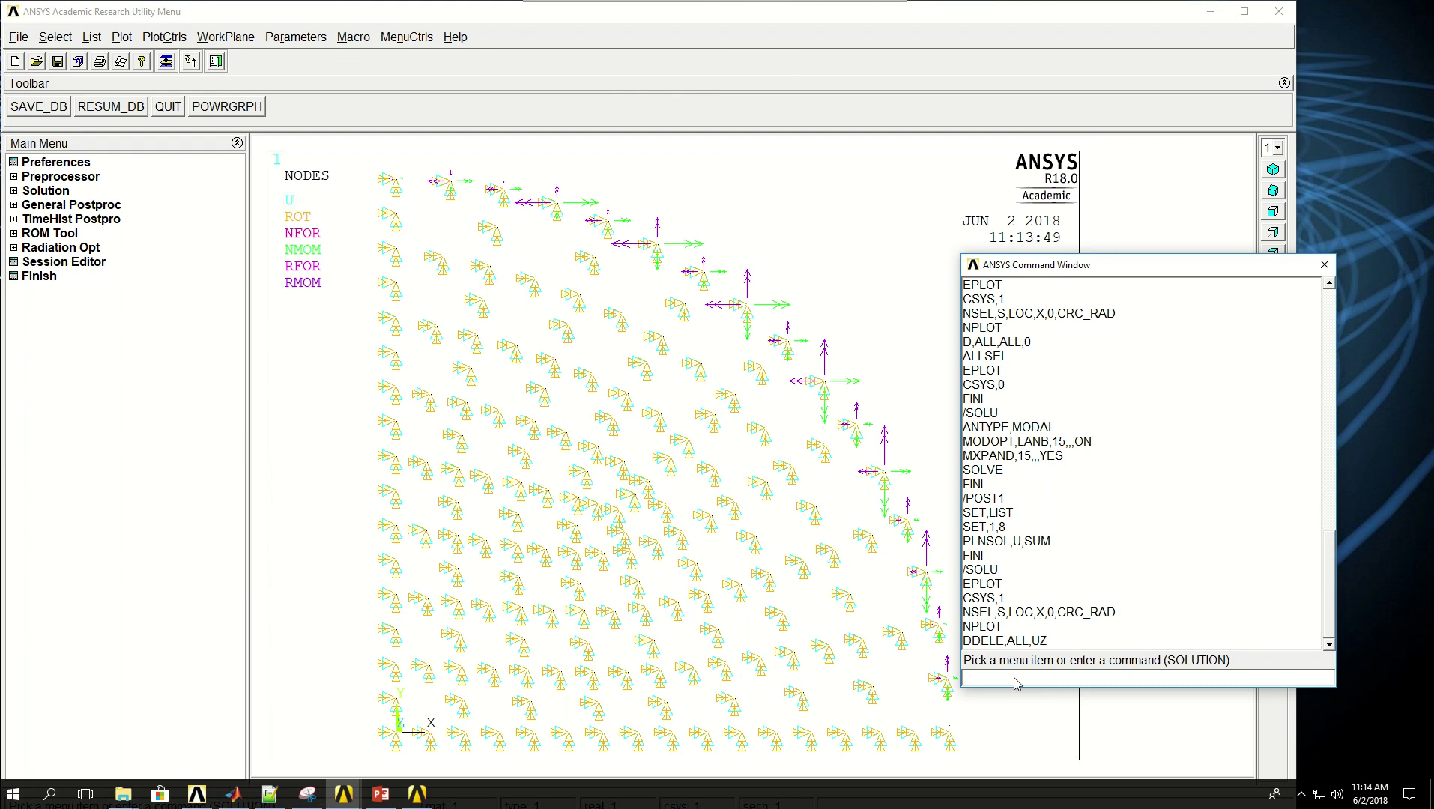
{"action": "type", "text": "D"}
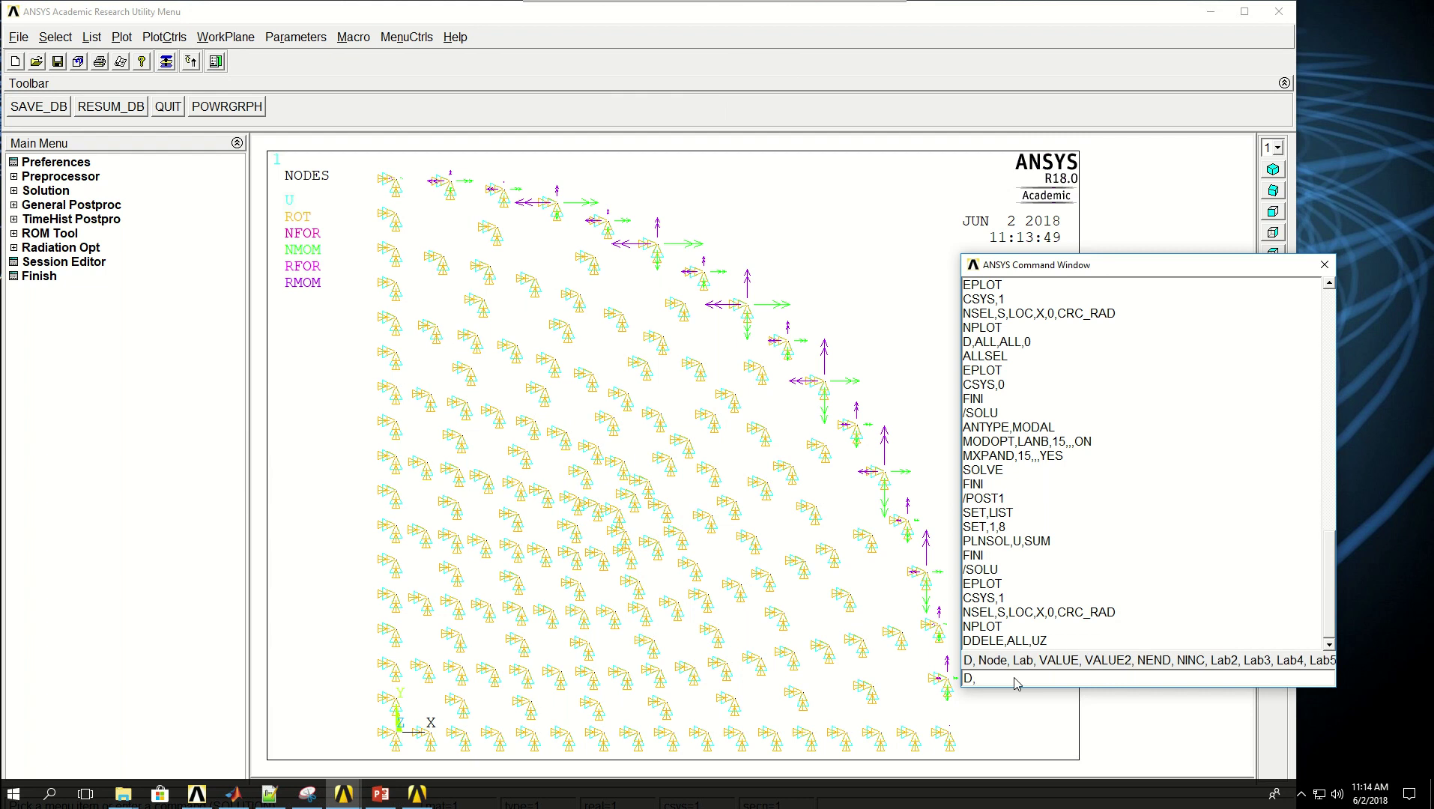
{"action": "type", "text": ",ALL,UZ"}
{"action": "type", "text": ",1E-4"}
{"action": "key", "text": "Return"}
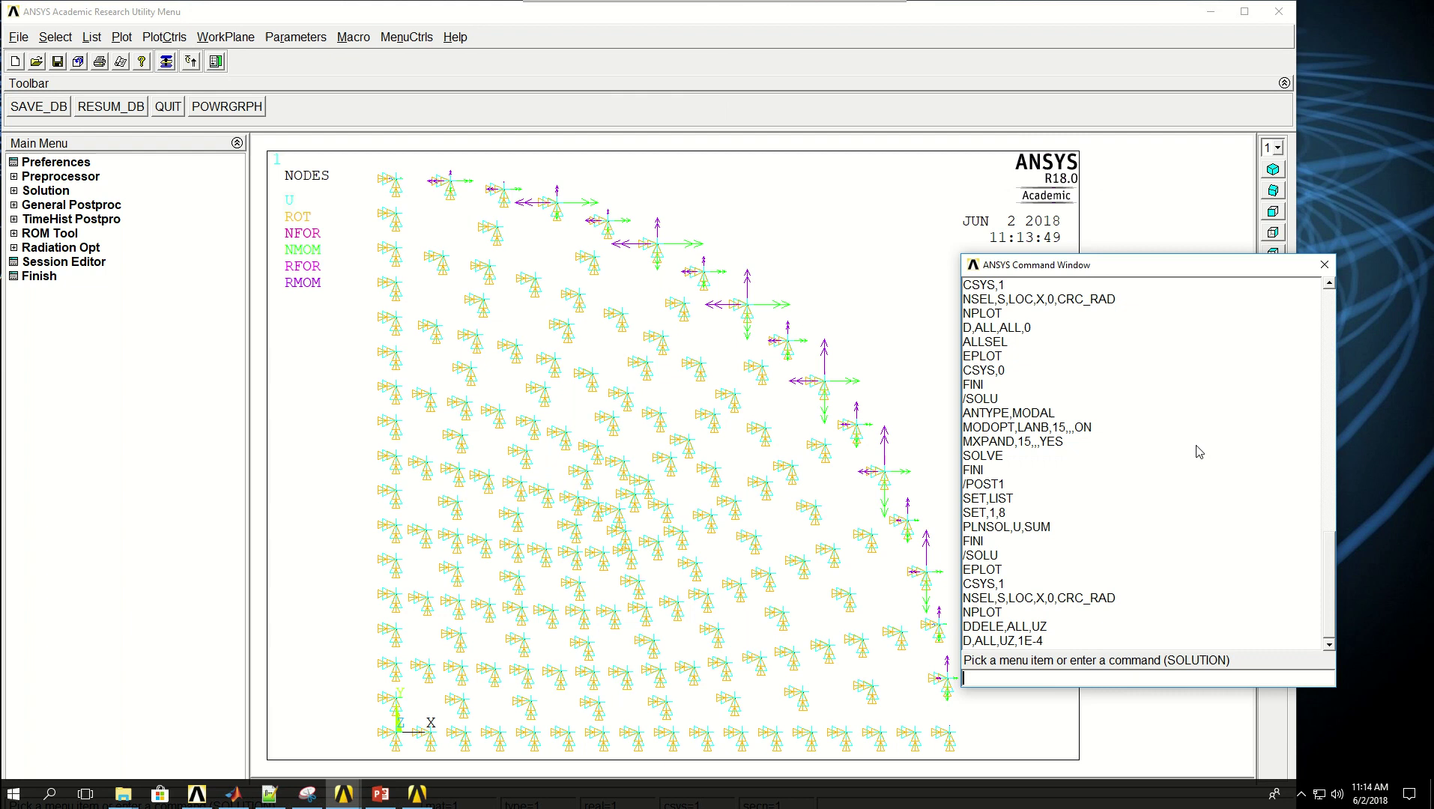
Reselect everything with ALLSEL, restore CSYS,0, and exit the solver with FINI.
{"action": "type", "text": "A"}
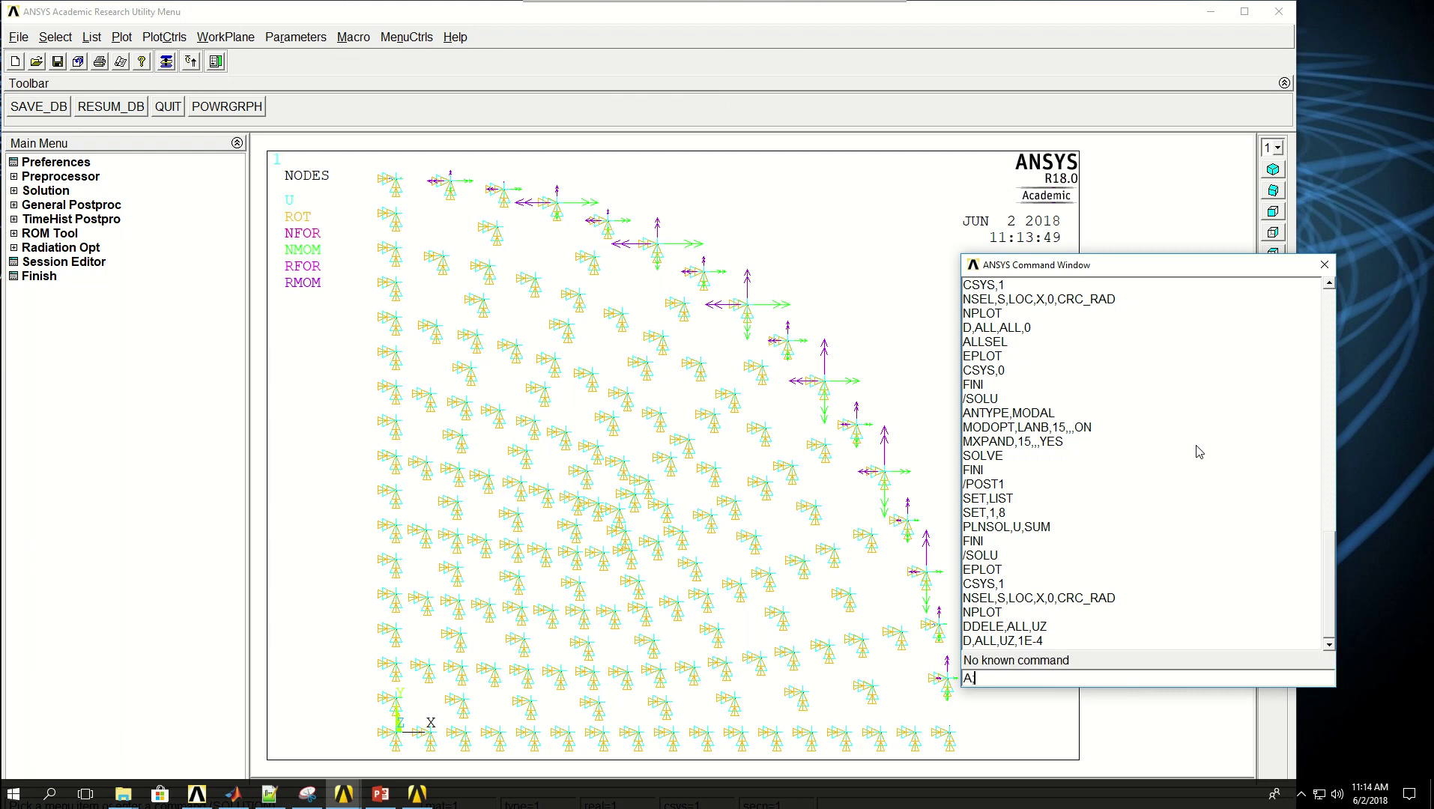
{"action": "type", "text": "LLSEL"}
{"action": "key", "text": "Return"}
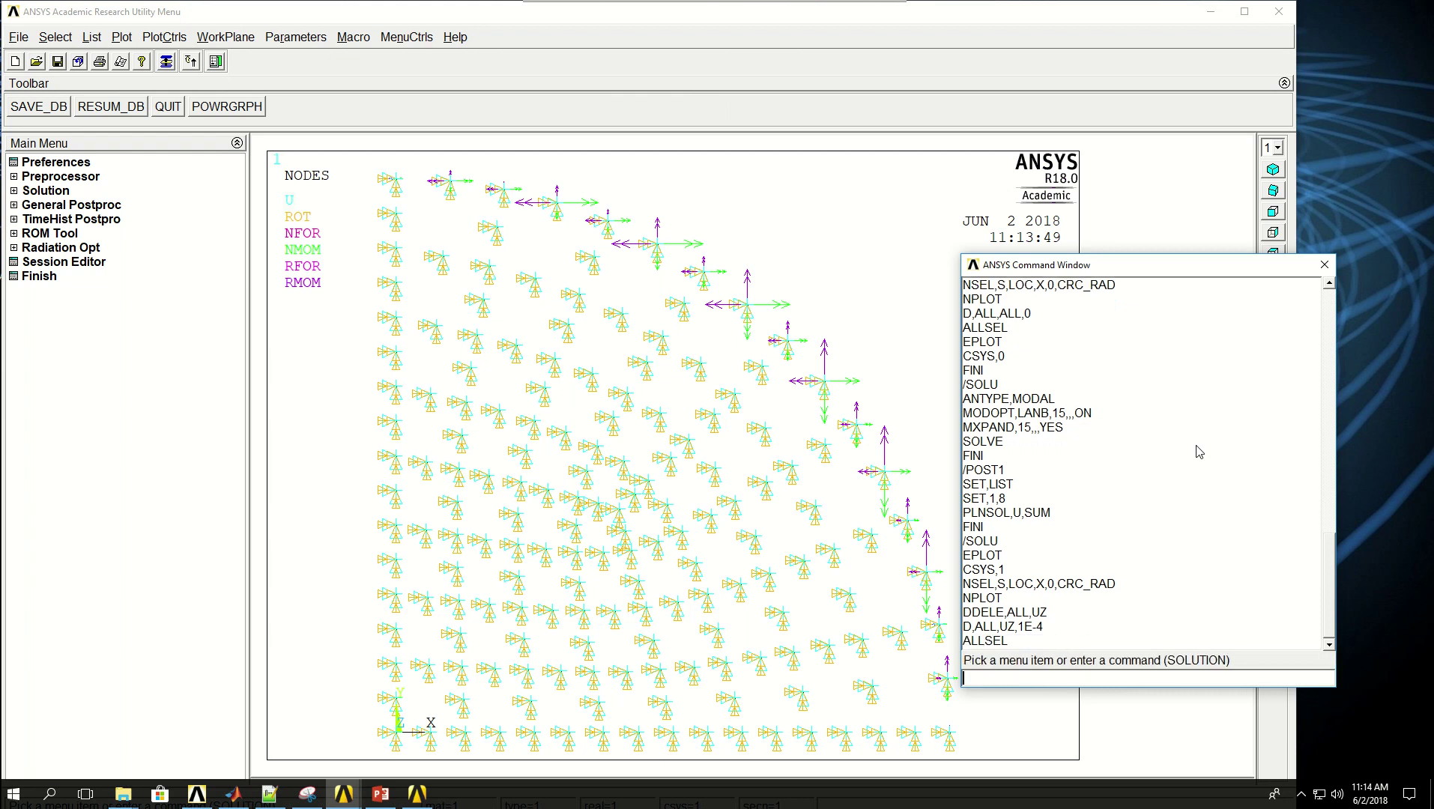
{"action": "type", "text": "CS"}
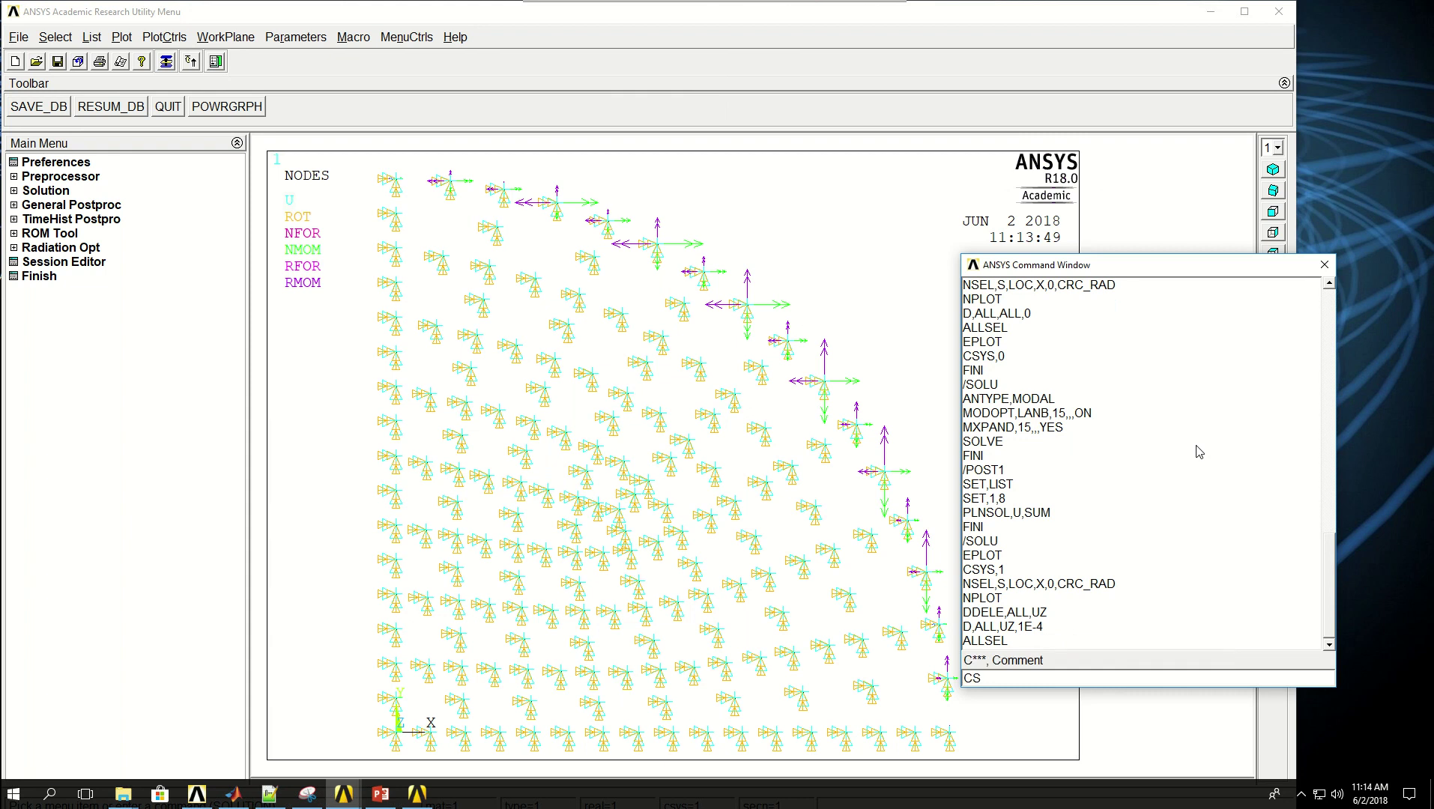
{"action": "type", "text": "YS,0"}
{"action": "key", "text": "Return"}
{"action": "type", "text": "FINI"}
{"action": "key", "text": "Return"}
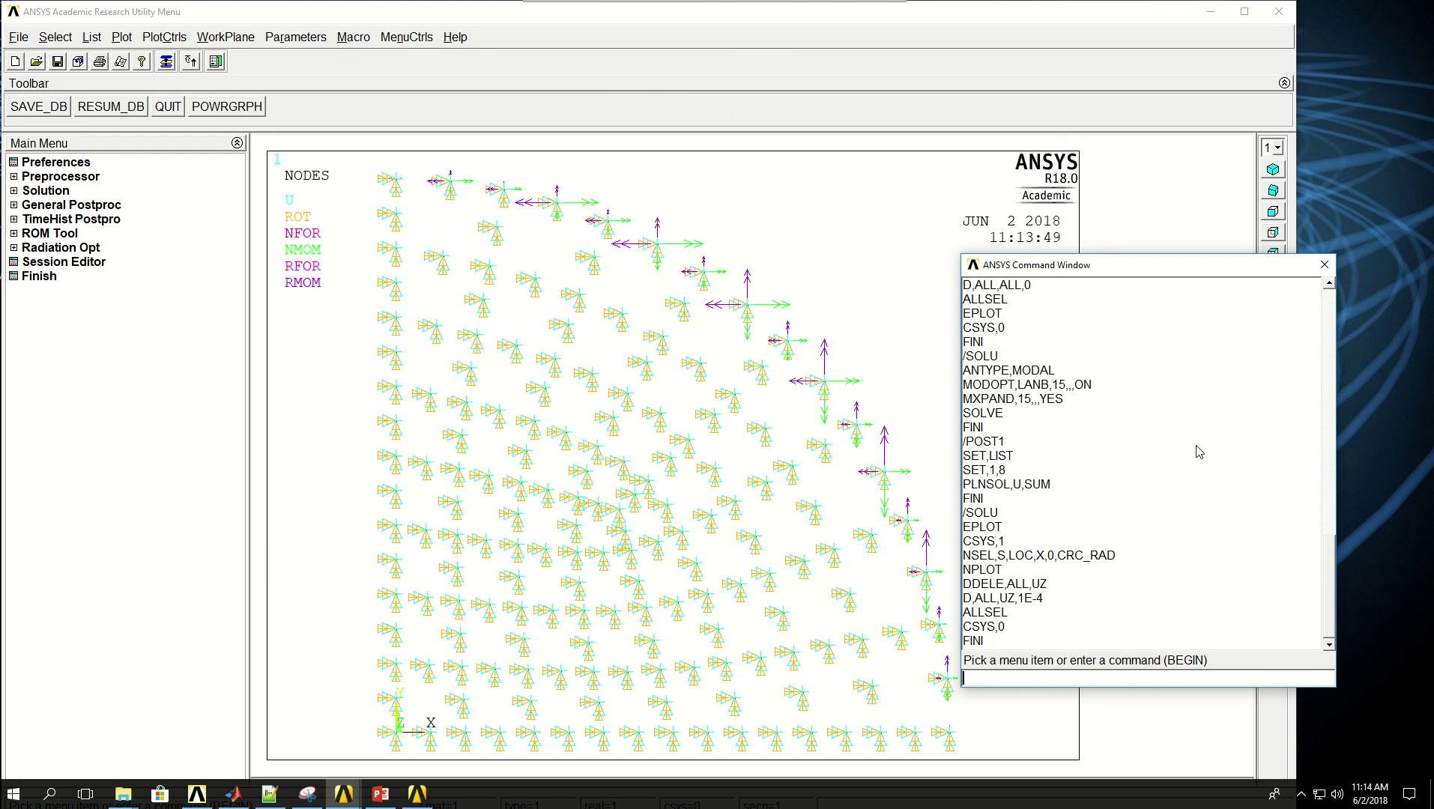
Redraw the element mesh and change the analysis type from Modal to Harmonic.
{"action": "type", "text": "EPLOT"}
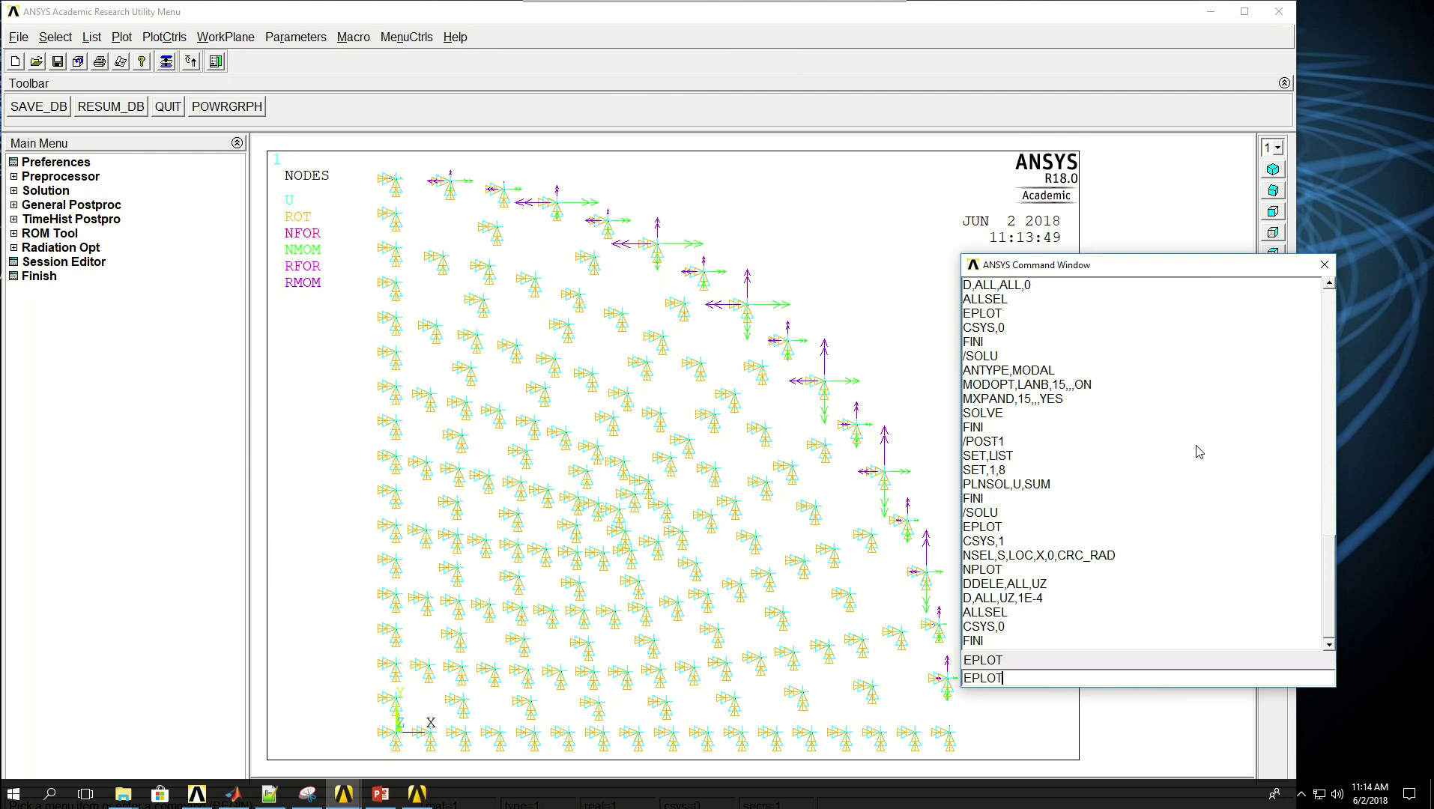
{"action": "key", "text": "Return"}
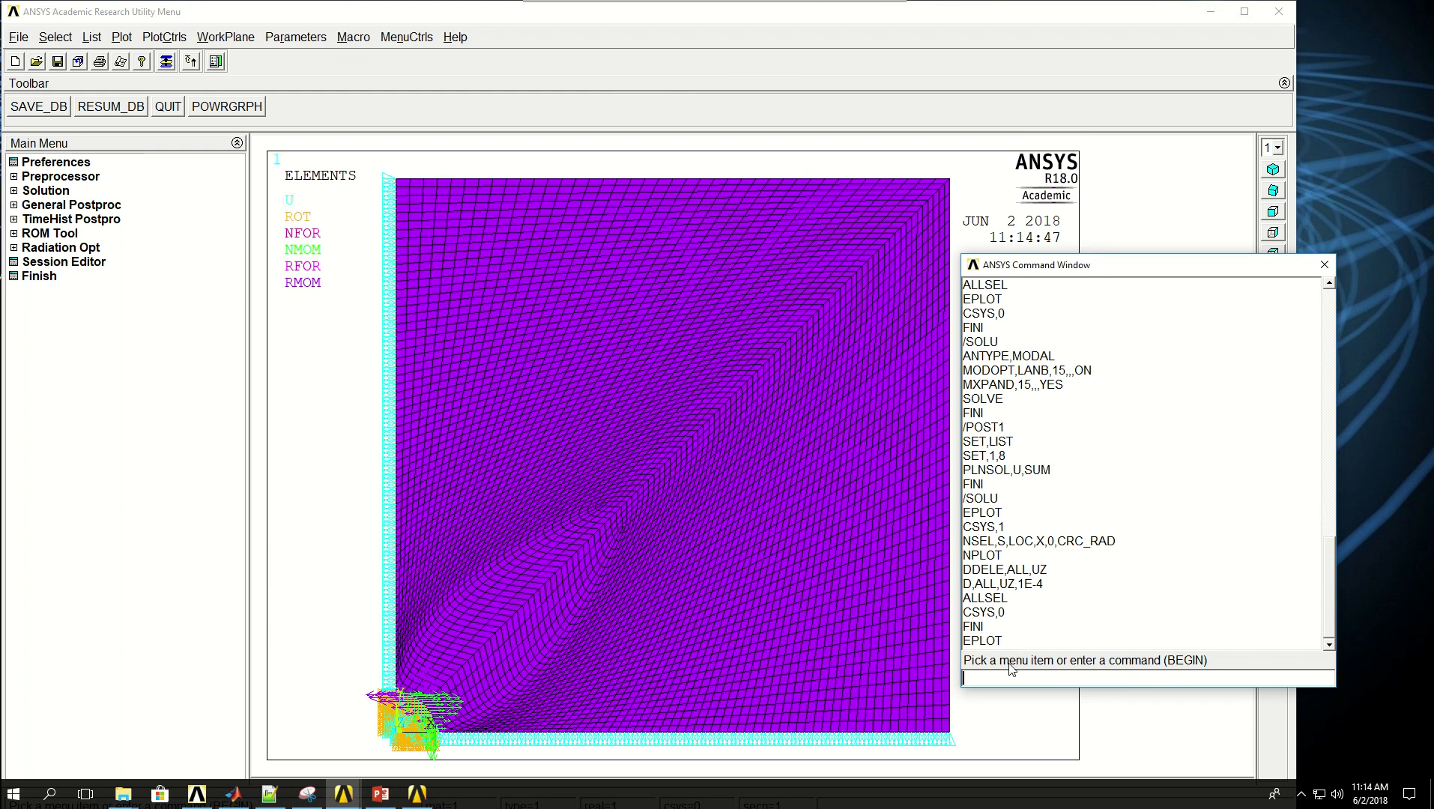
{"action": "left_click", "coordinate": [44, 191]}
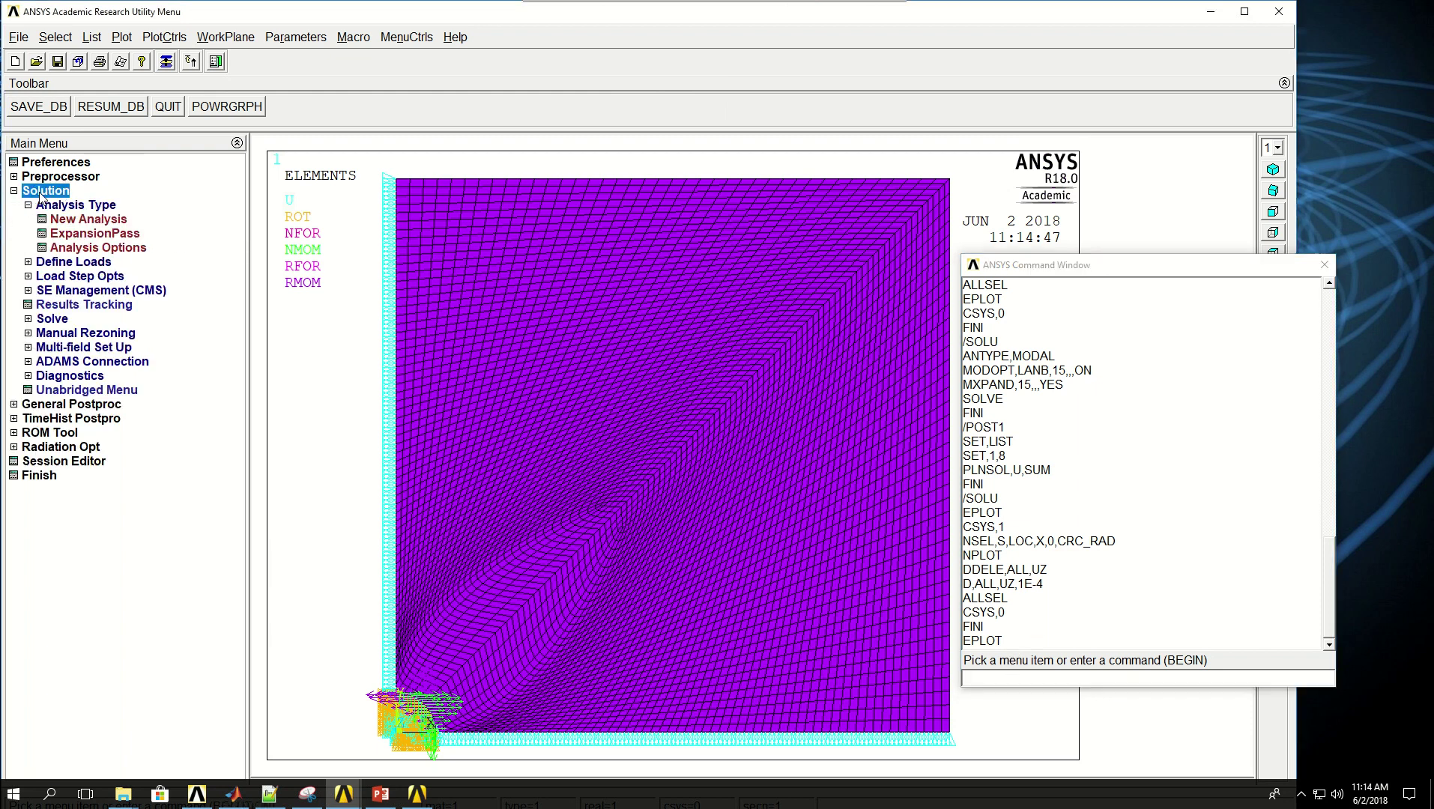
{"action": "left_click", "coordinate": [60, 220]}
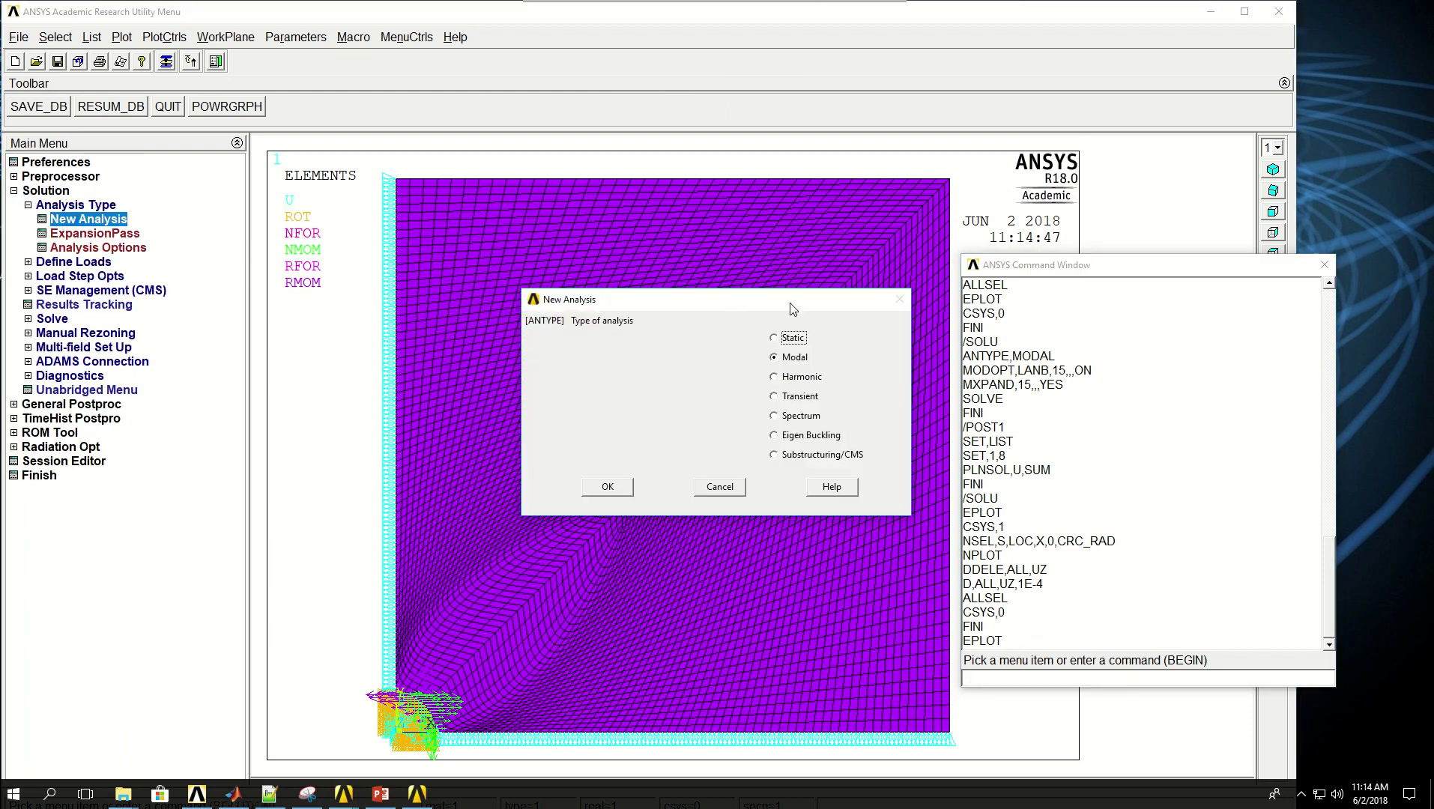
{"action": "left_click", "coordinate": [796, 378]}
{"action": "left_click", "coordinate": [605, 487]}
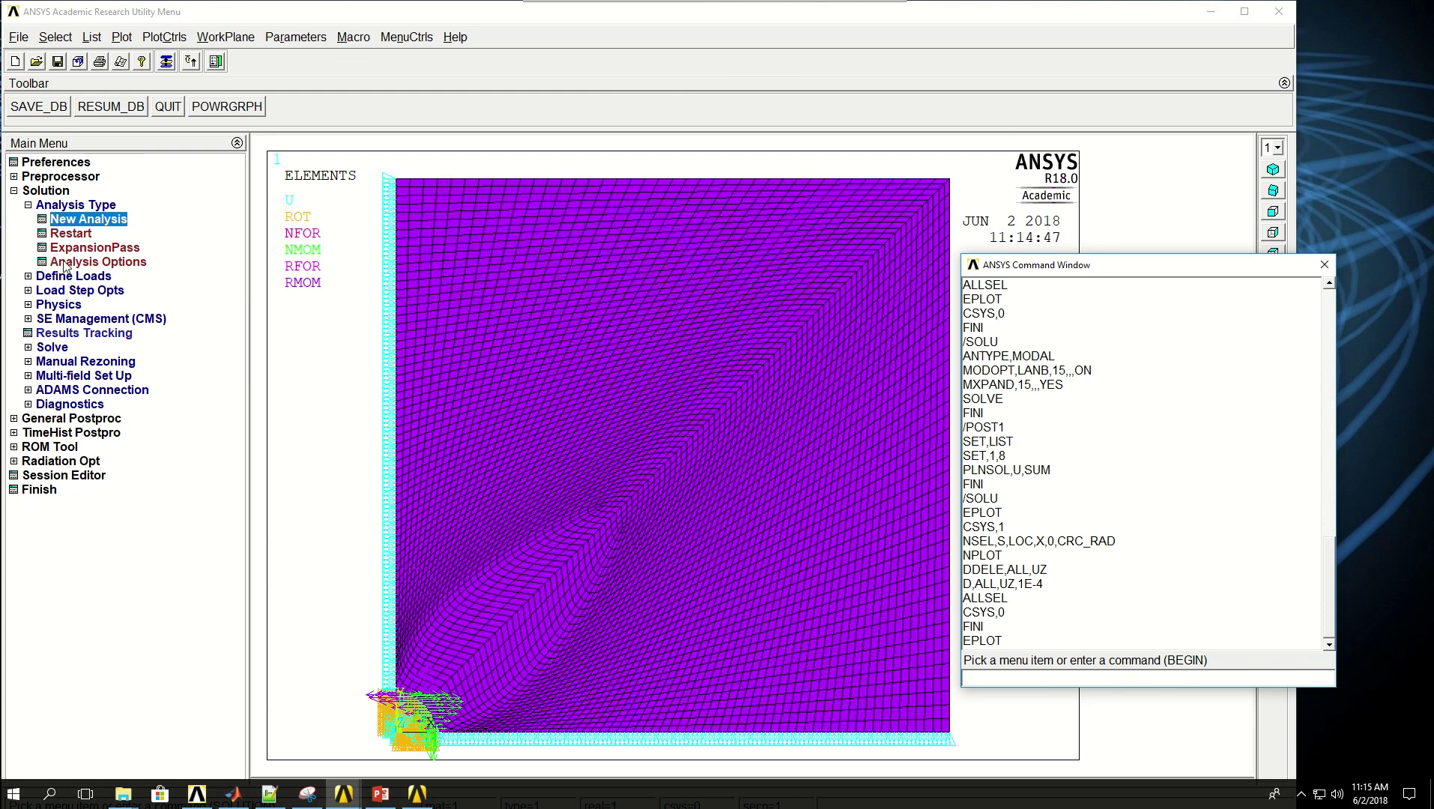
Keep the Full method, Real + imaginary printout and Program Chosen equation solver.
{"action": "left_click", "coordinate": [65, 262]}
{"action": "left_click", "coordinate": [821, 343]}
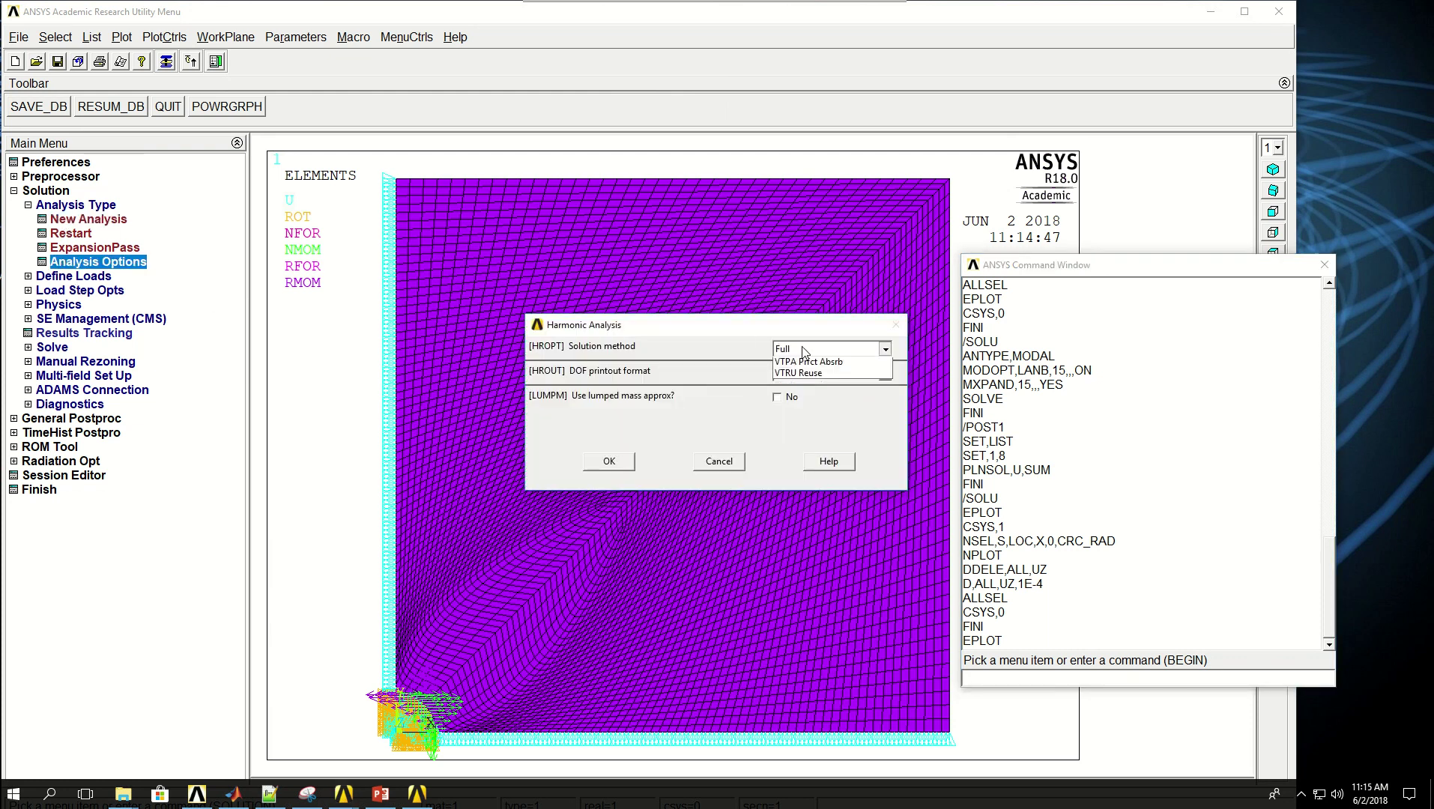
{"action": "left_click", "coordinate": [641, 417]}
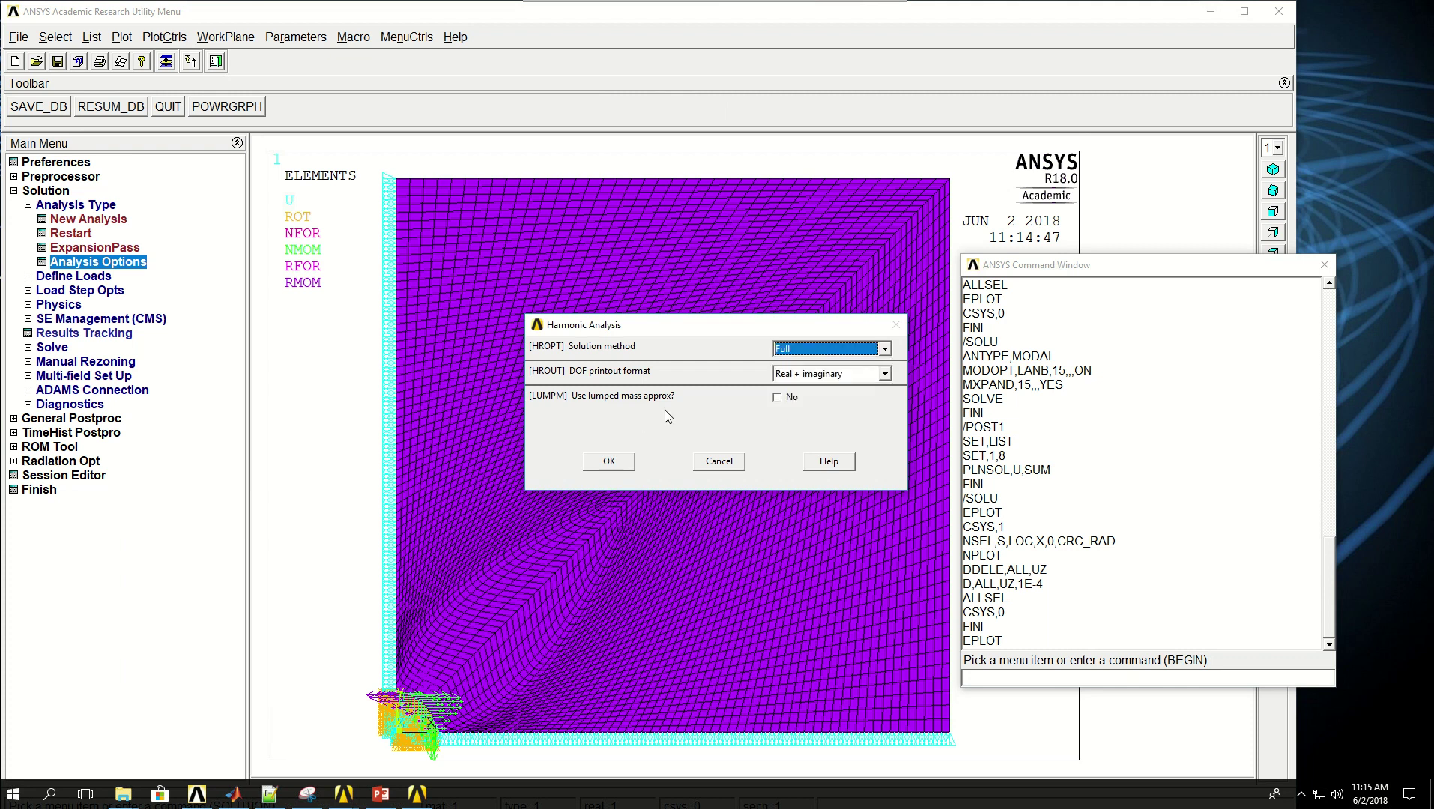
{"action": "left_click", "coordinate": [796, 379]}
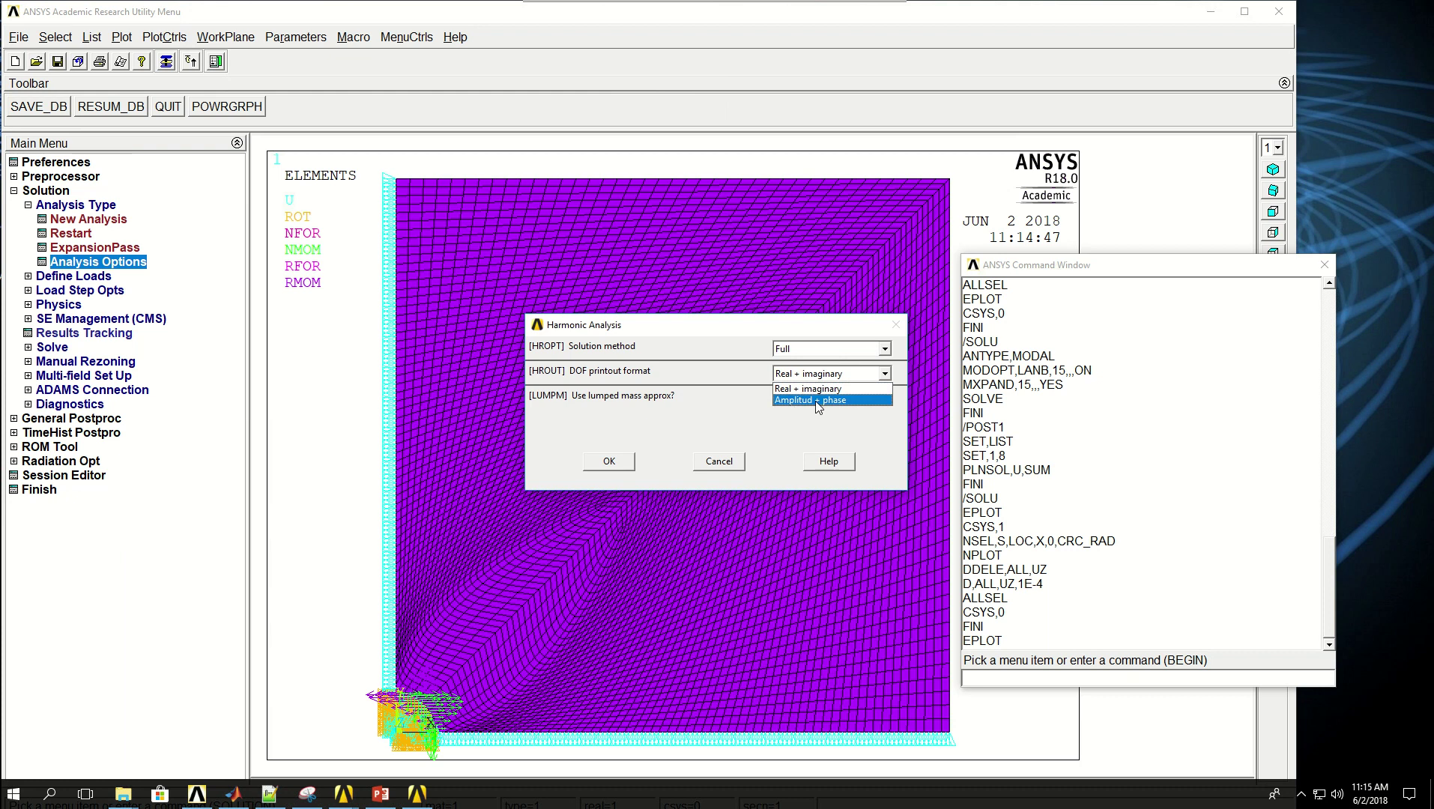
{"action": "left_click", "coordinate": [743, 413]}
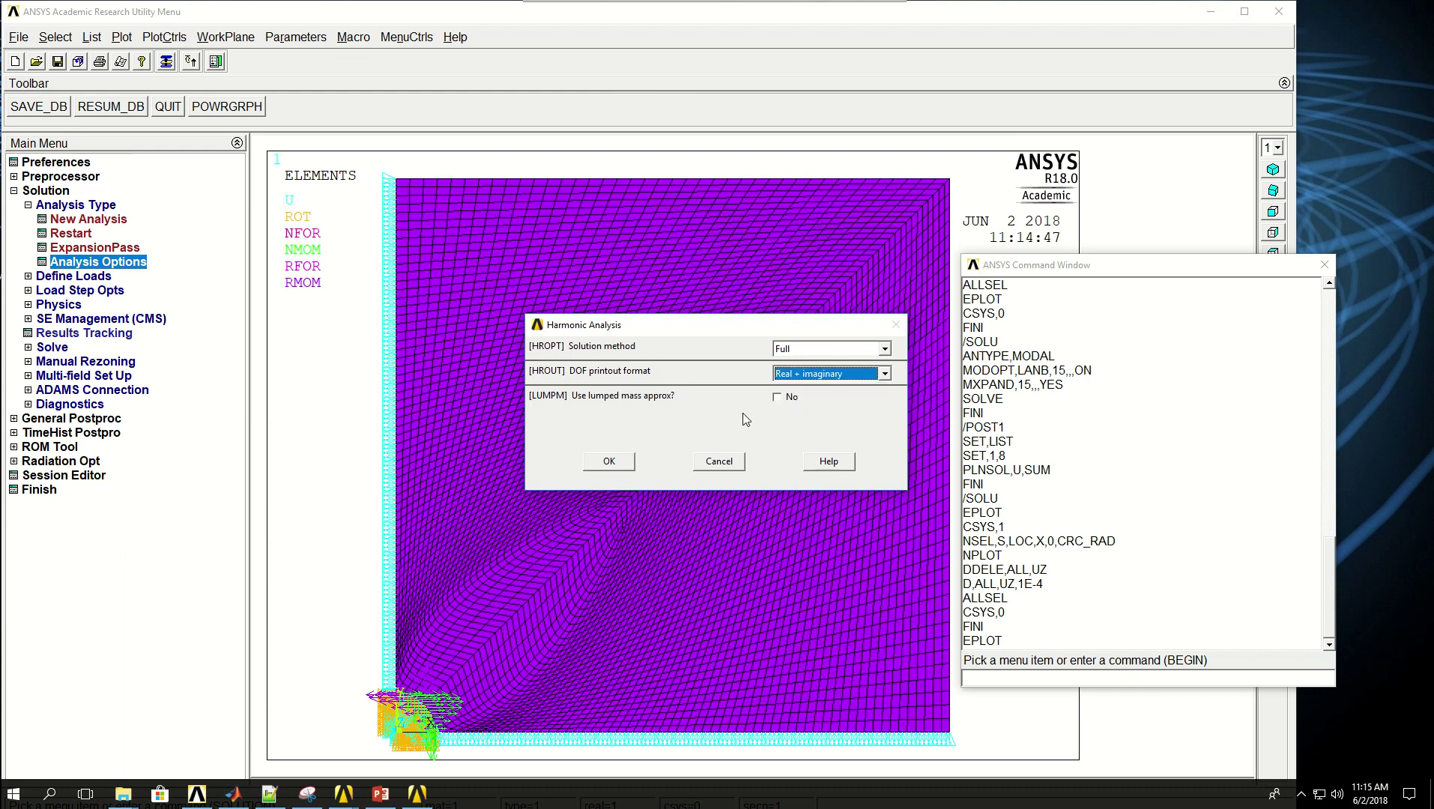
{"action": "left_click", "coordinate": [616, 466]}
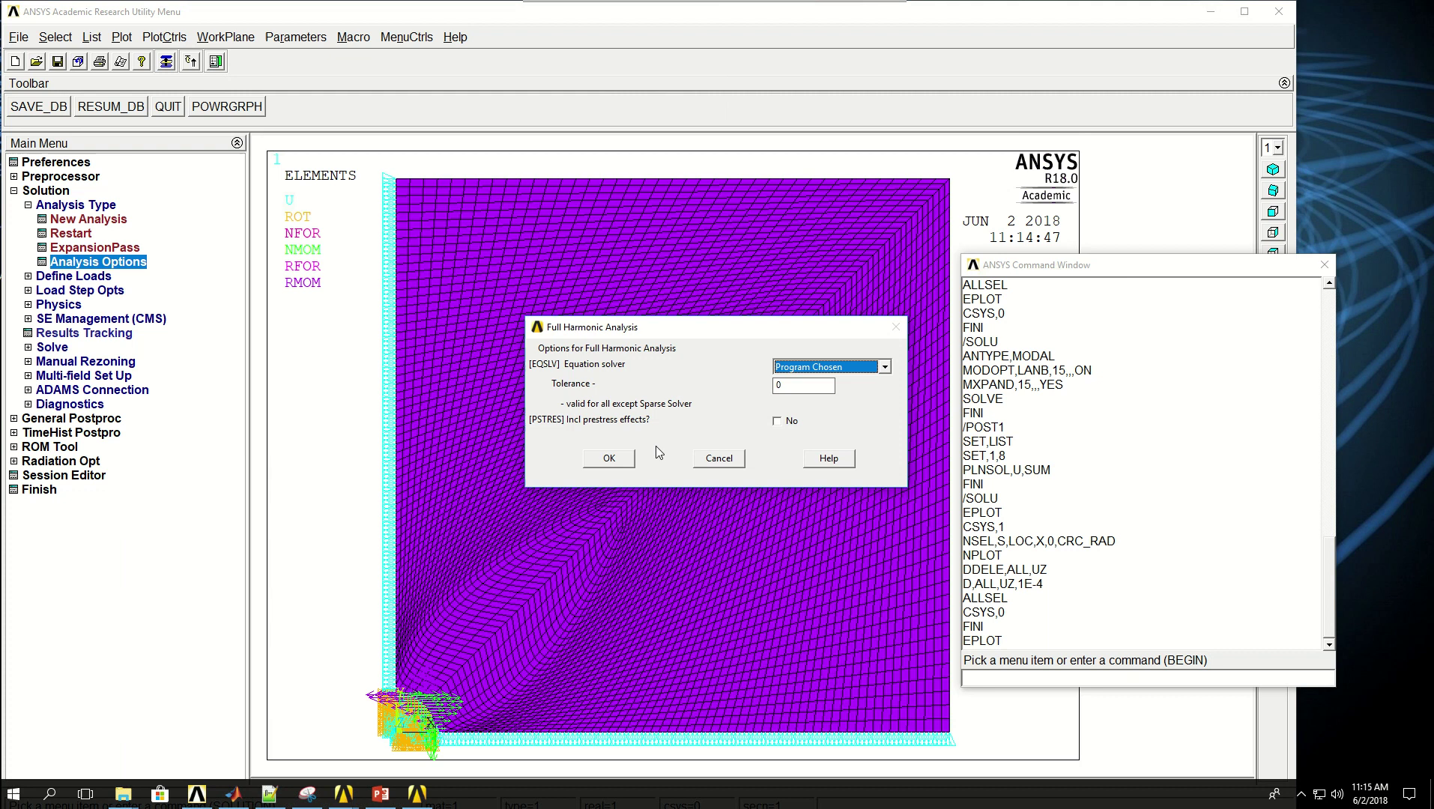
{"action": "left_click", "coordinate": [799, 368]}
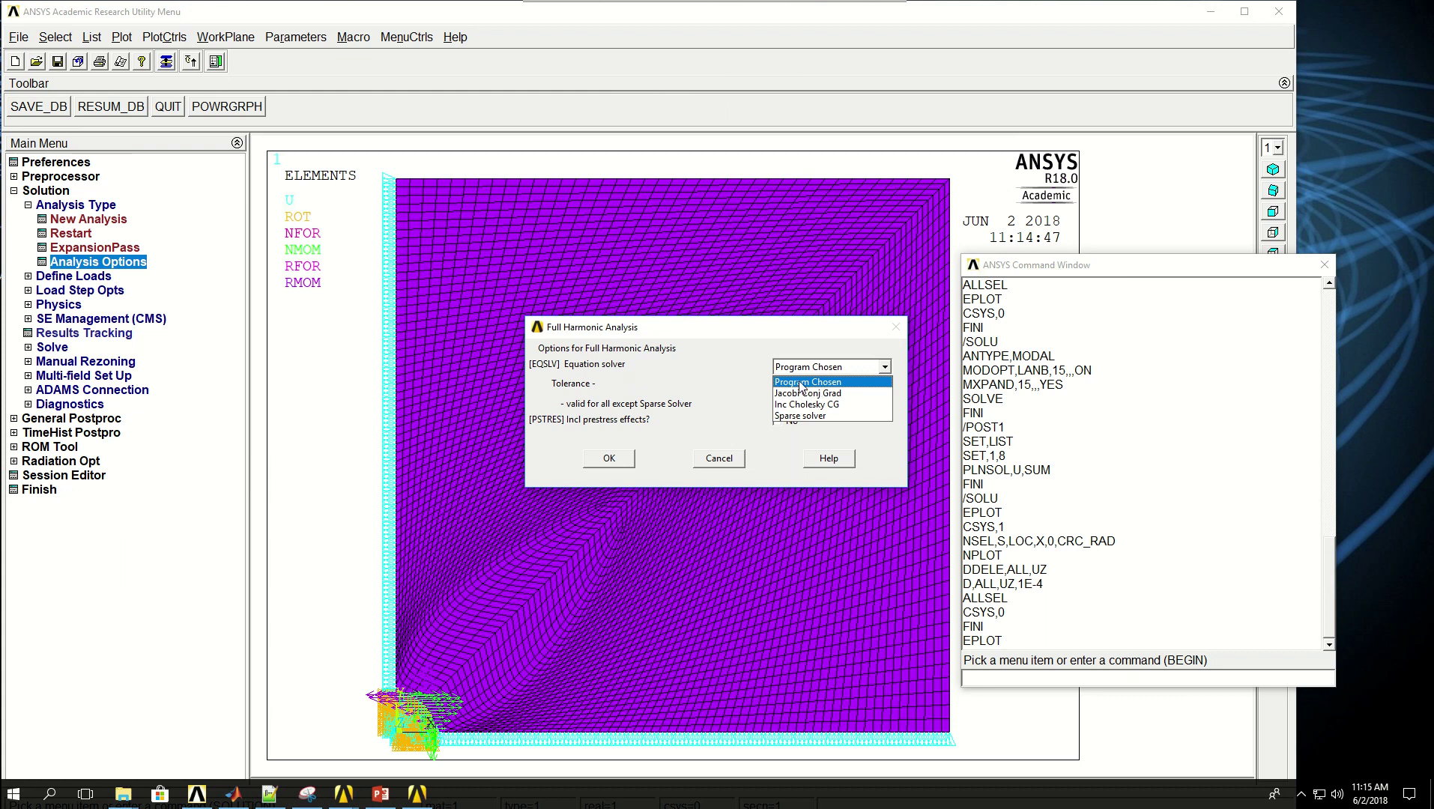
{"action": "left_click", "coordinate": [785, 341]}
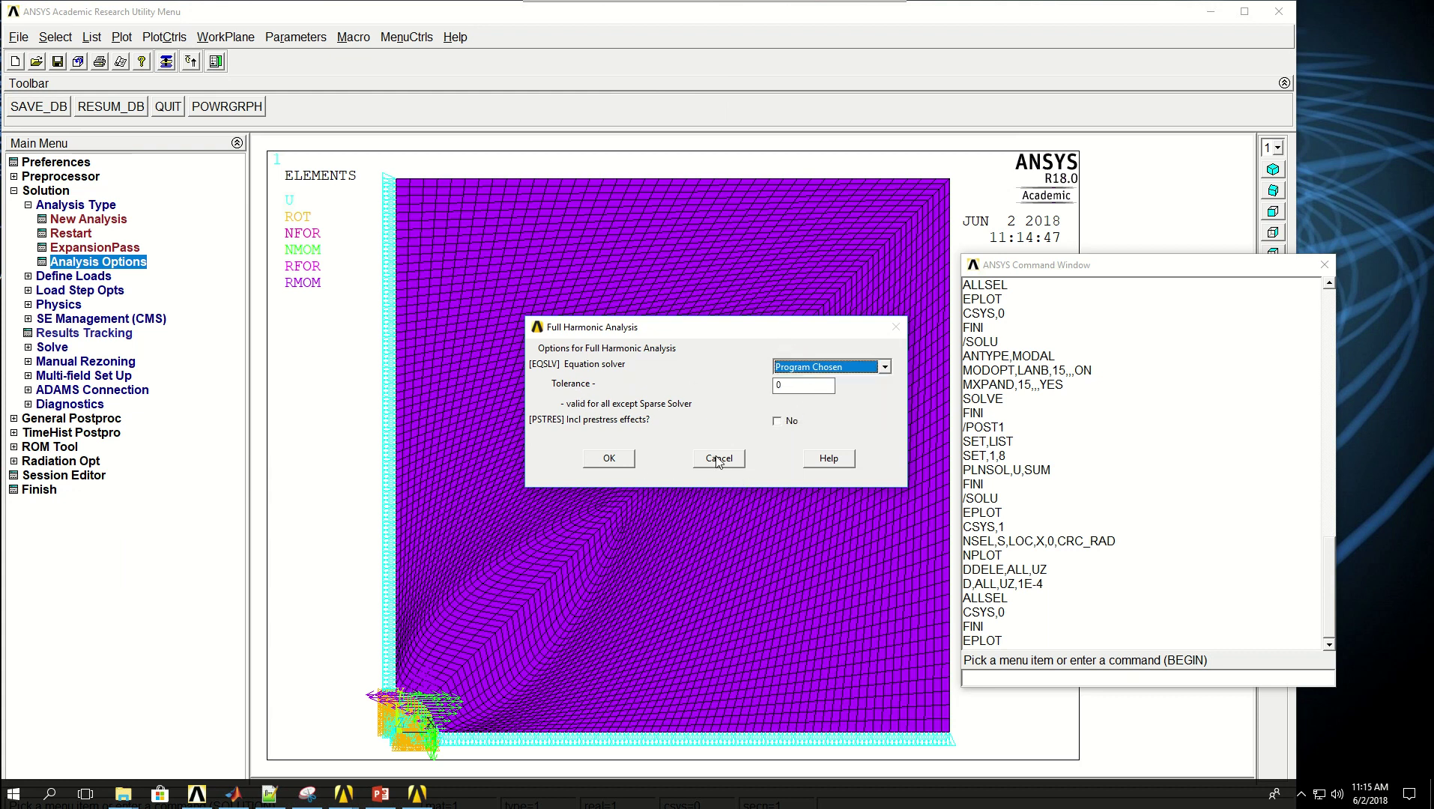
{"action": "left_click", "coordinate": [613, 458]}
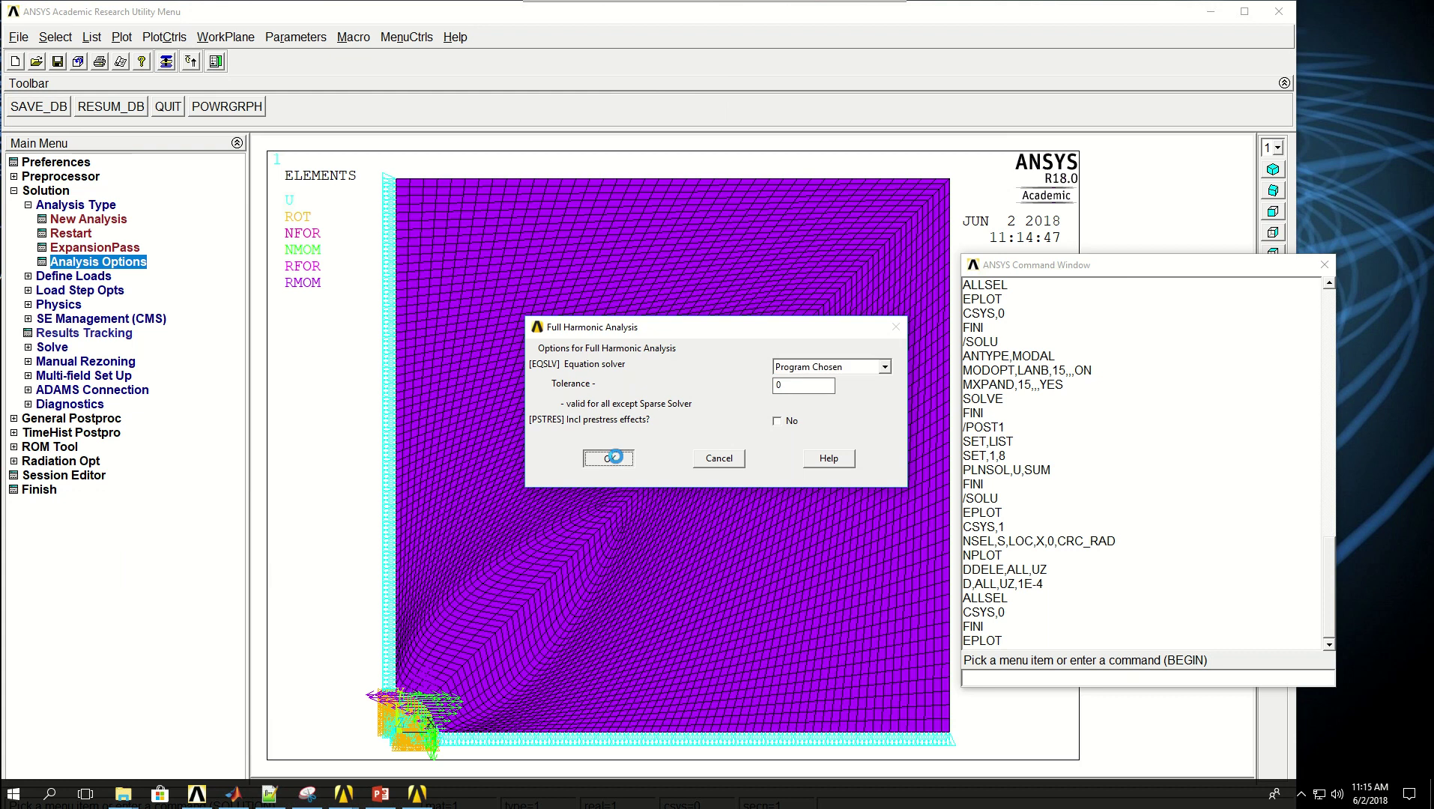
{"action": "left_click", "coordinate": [80, 291]}
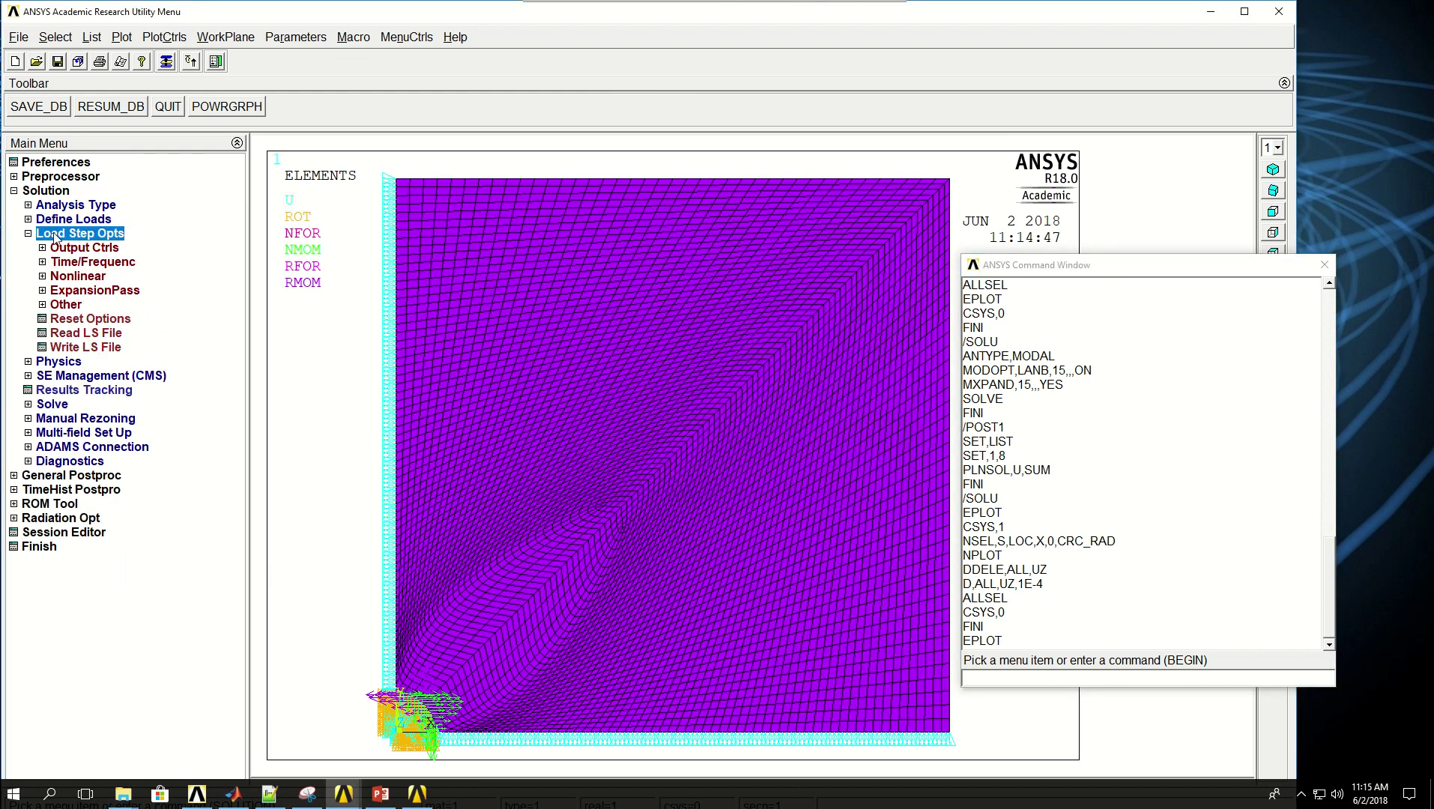
{"action": "left_click", "coordinate": [90, 262]}
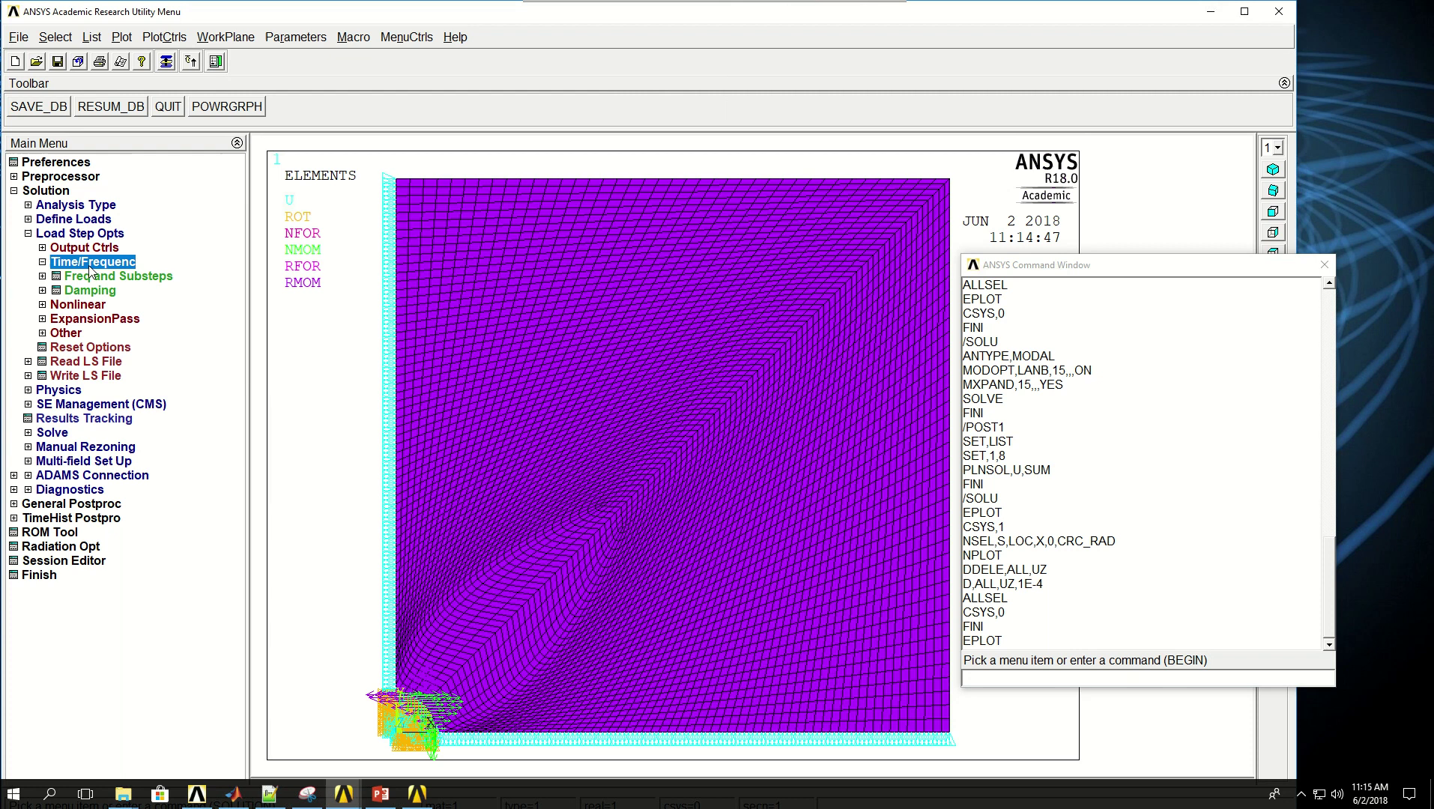
{"action": "left_click", "coordinate": [118, 277]}
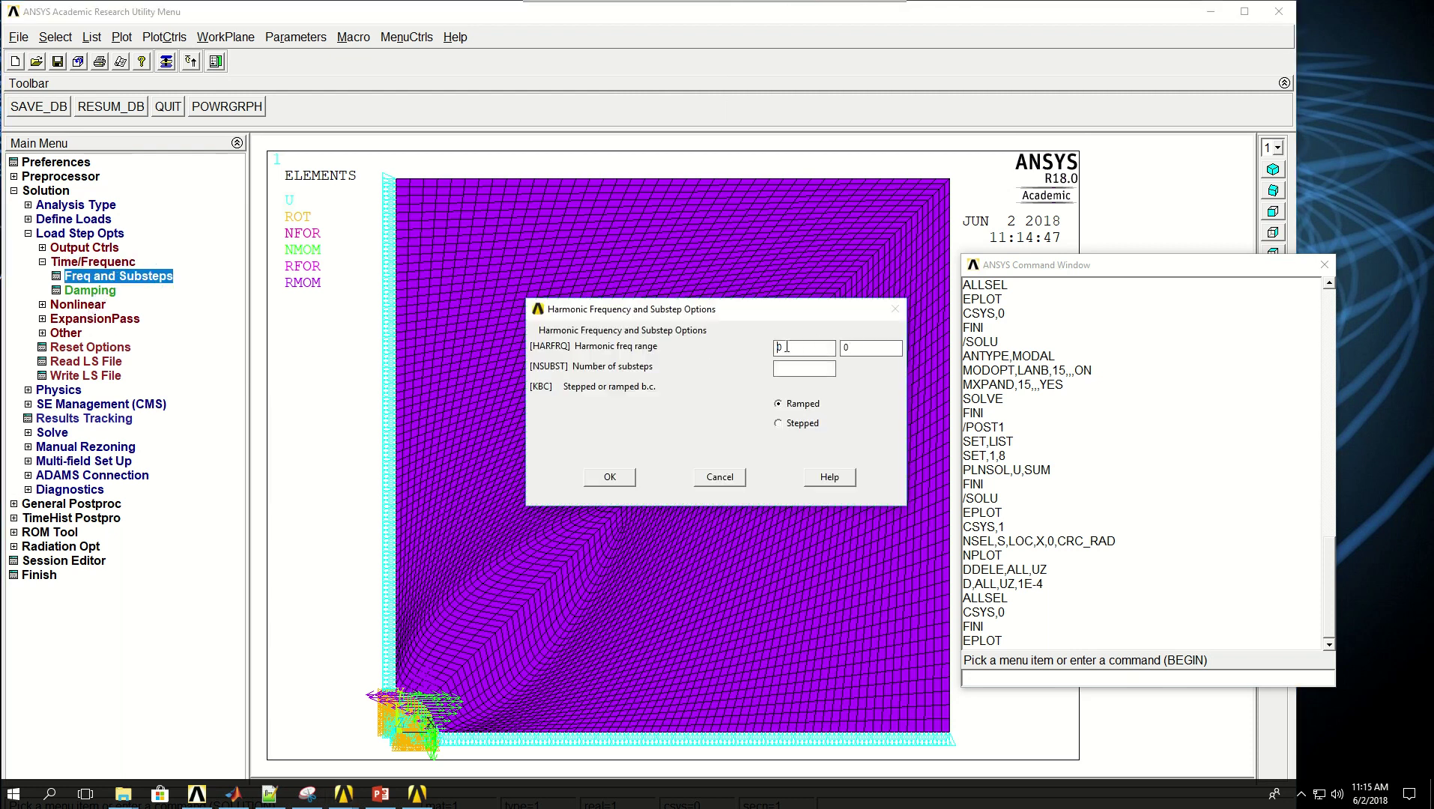
{"action": "left_click", "coordinate": [842, 350]}
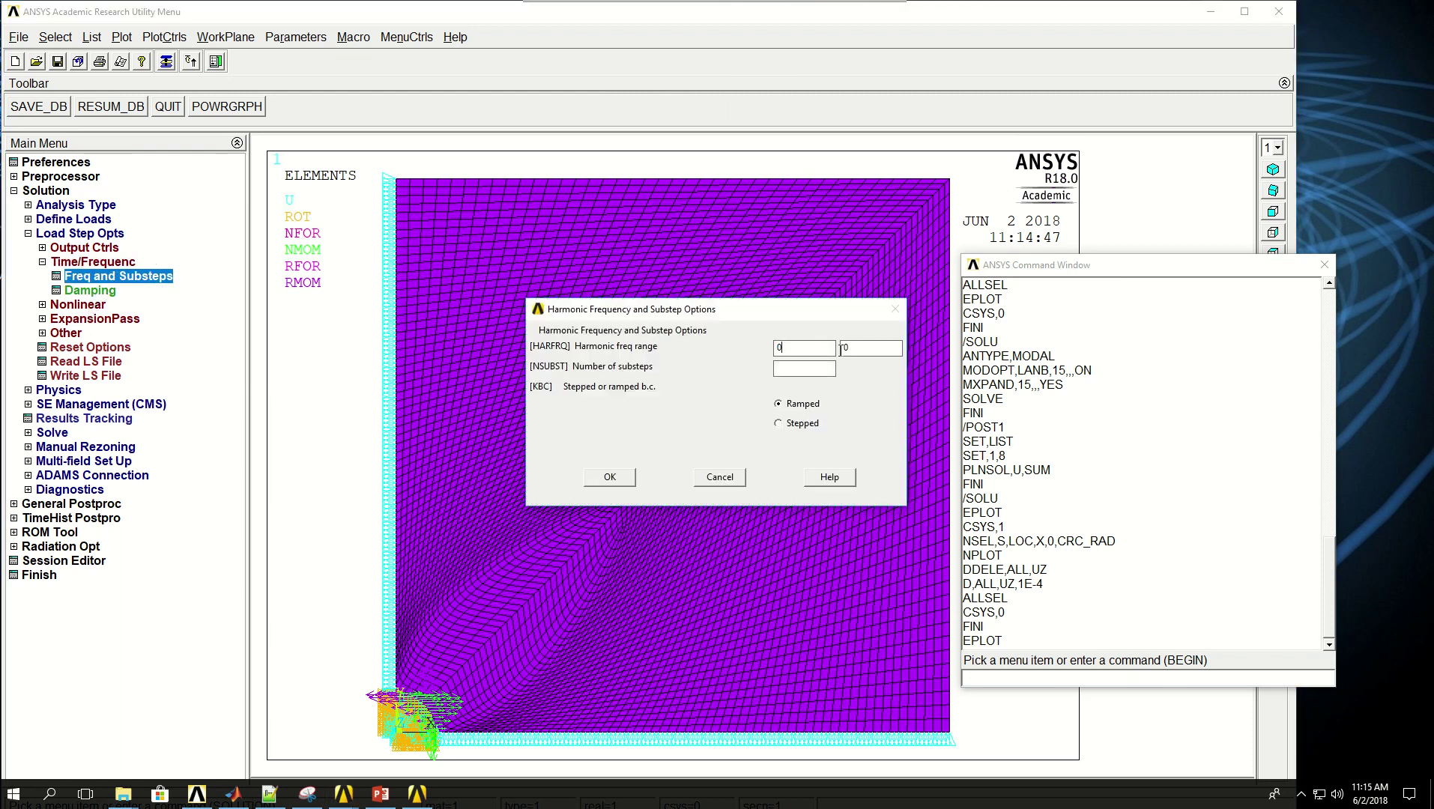
{"action": "left_click", "coordinate": [785, 351]}
{"action": "left_click", "coordinate": [845, 349]}
Cancel the frequency dialog and open the HROPT command page in the Help Viewer.
{"action": "left_click", "coordinate": [719, 478]}
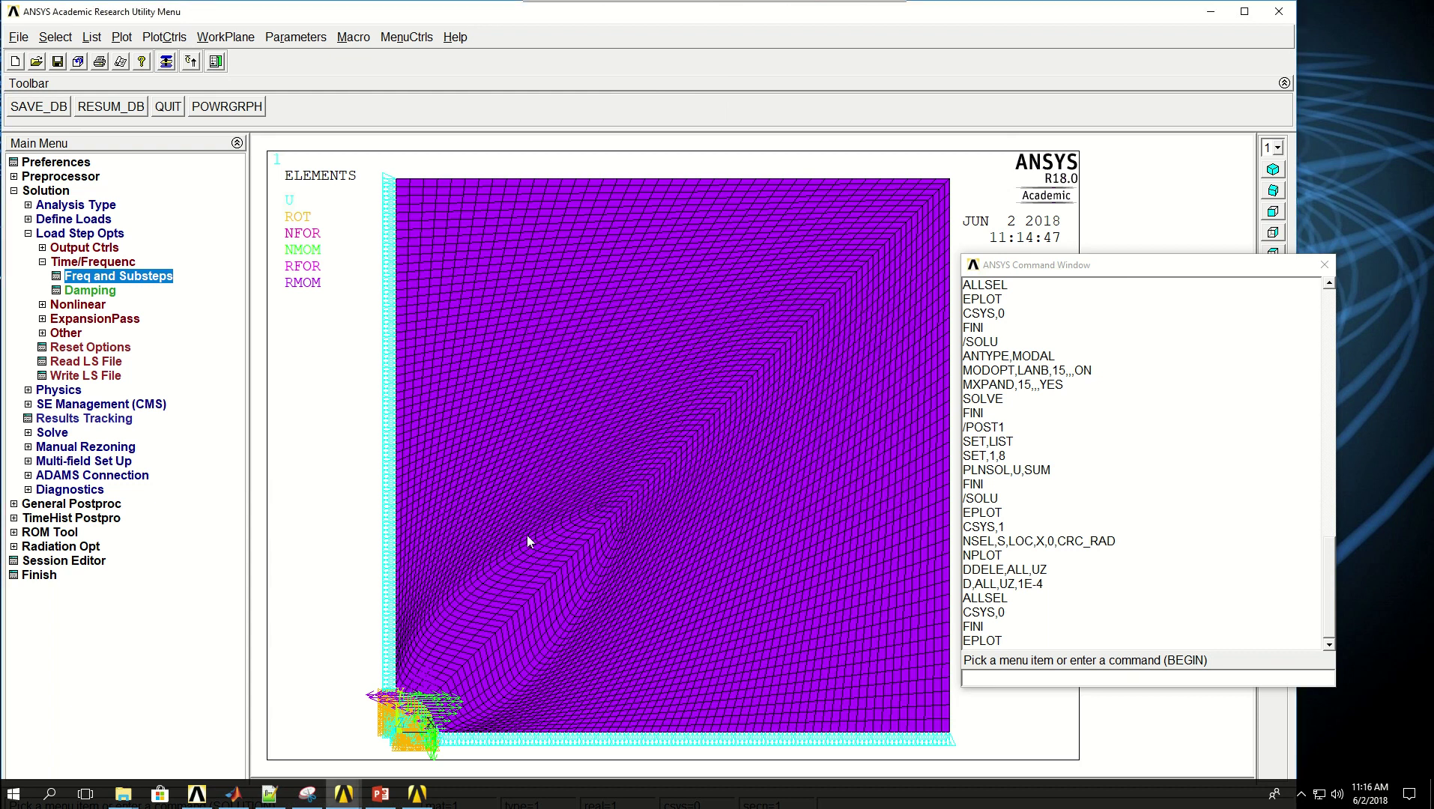
{"action": "mouse_move", "coordinate": [418, 799]}
{"action": "left_click", "coordinate": [422, 753]}
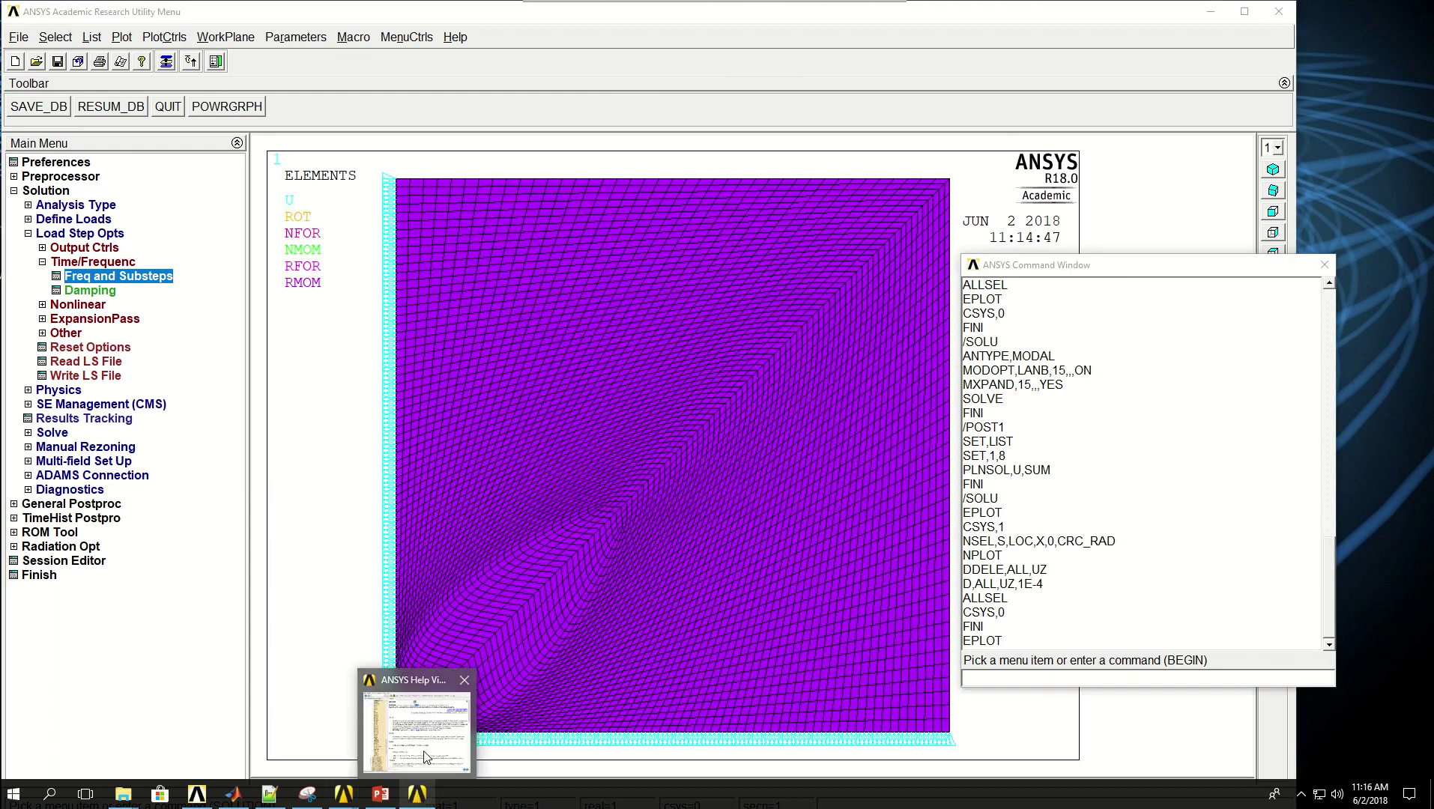
{"action": "left_click_drag", "start_coordinate": [246, 484], "coordinate": [248, 251]}
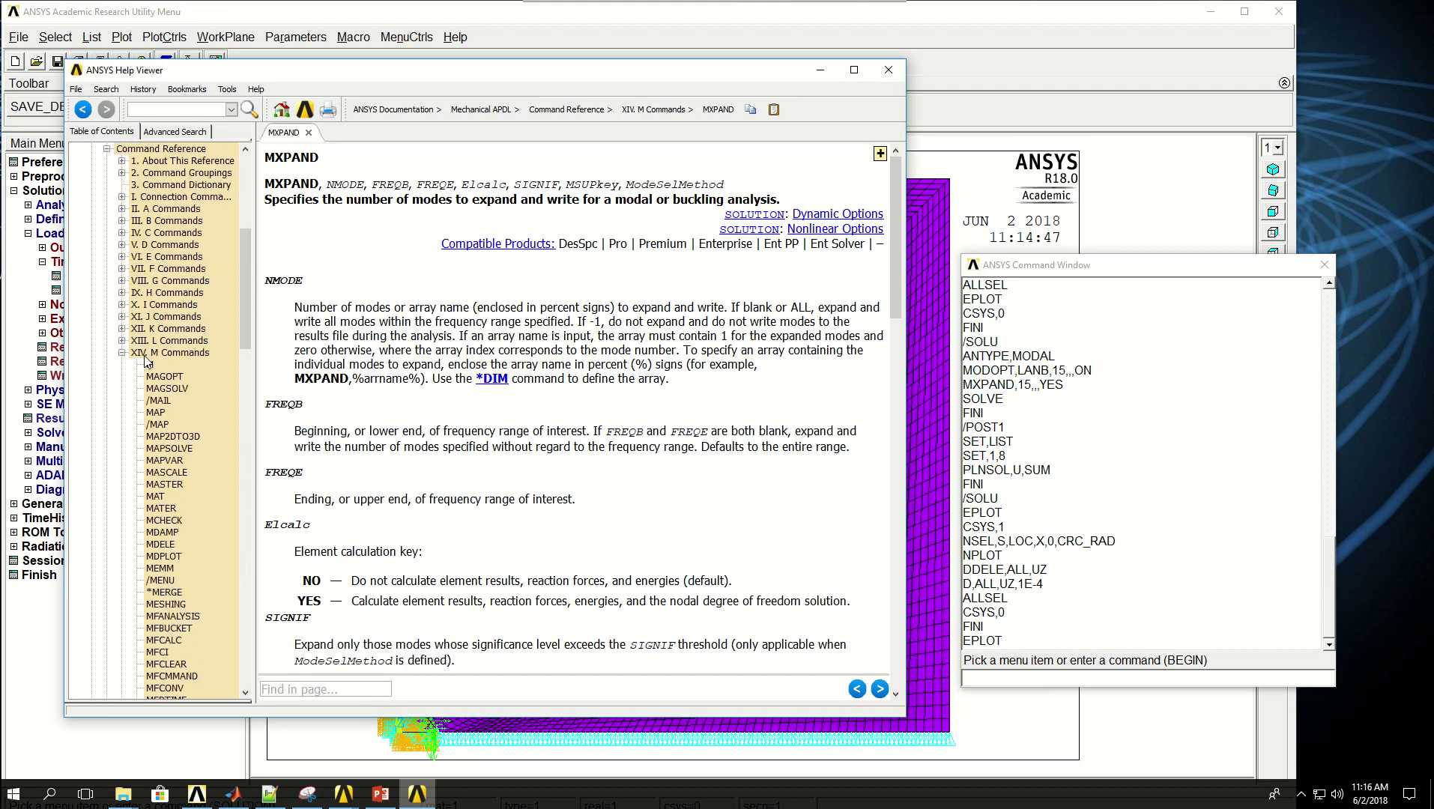
{"action": "left_click", "coordinate": [121, 352]}
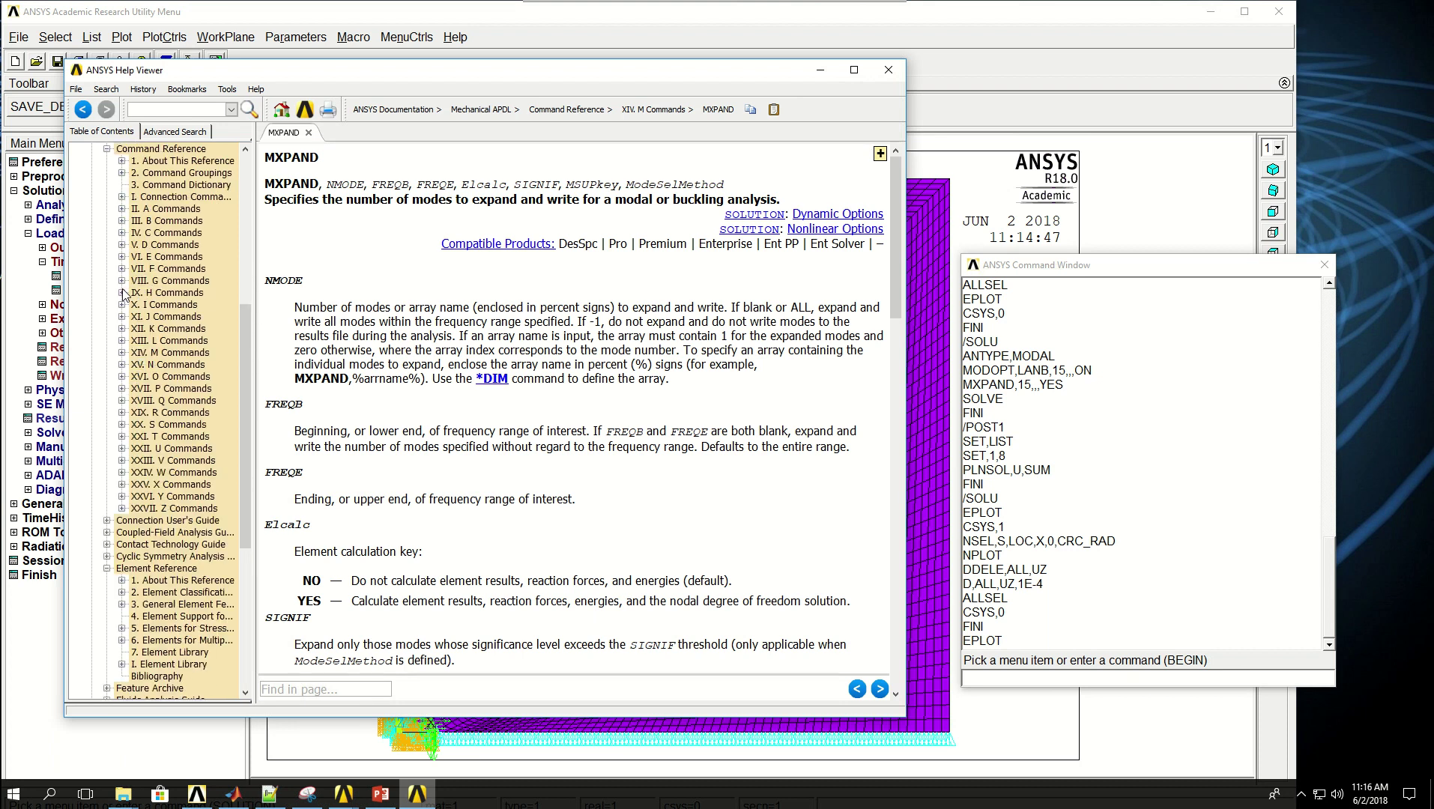
{"action": "left_click", "coordinate": [122, 293]}
{"action": "left_click", "coordinate": [162, 474]}
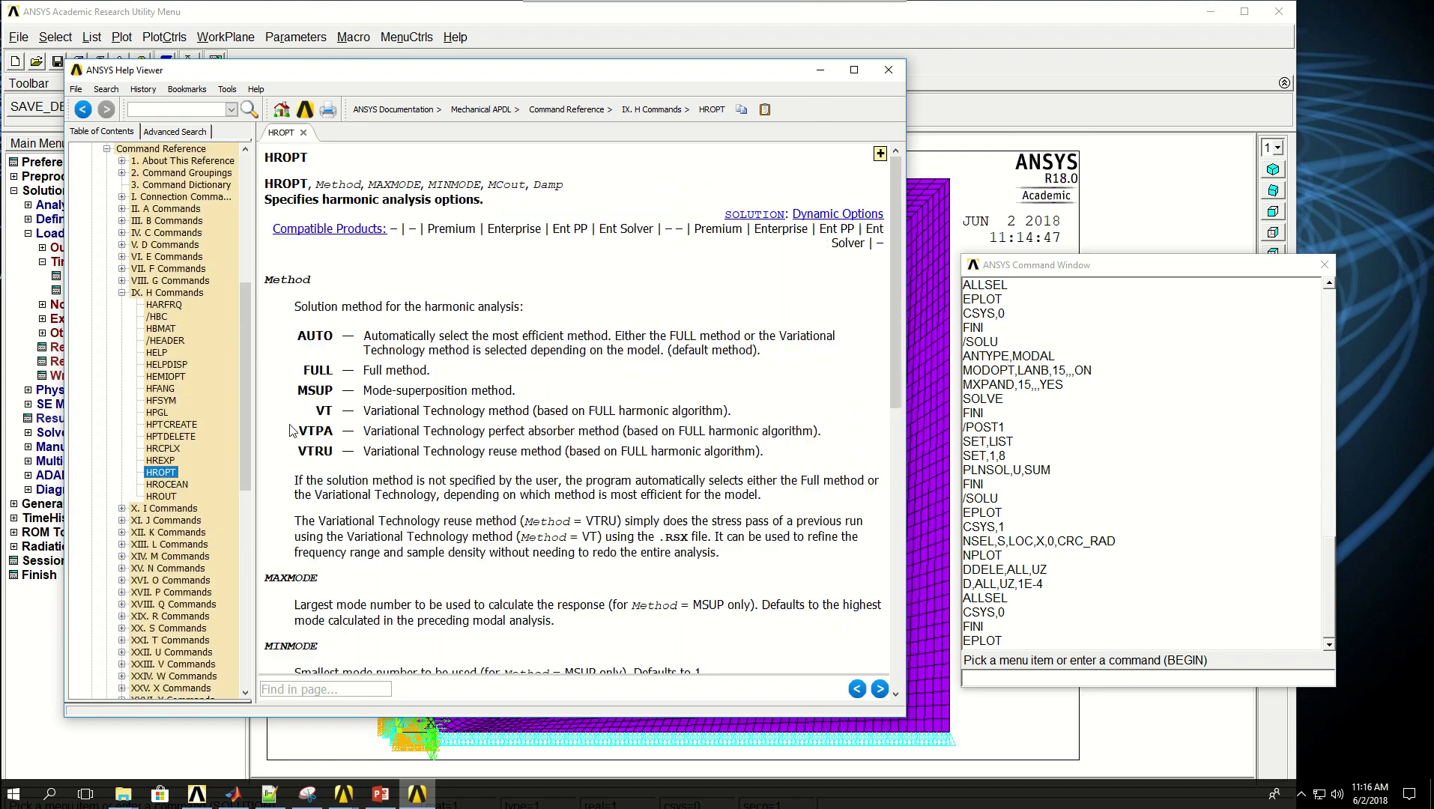
Review the HROPT method options, highlighting FULL and the AUTO description.
{"action": "double_click", "coordinate": [315, 371]}
{"action": "left_click", "coordinate": [408, 341]}
{"action": "left_click_drag", "start_coordinate": [417, 339], "coordinate": [389, 339]}
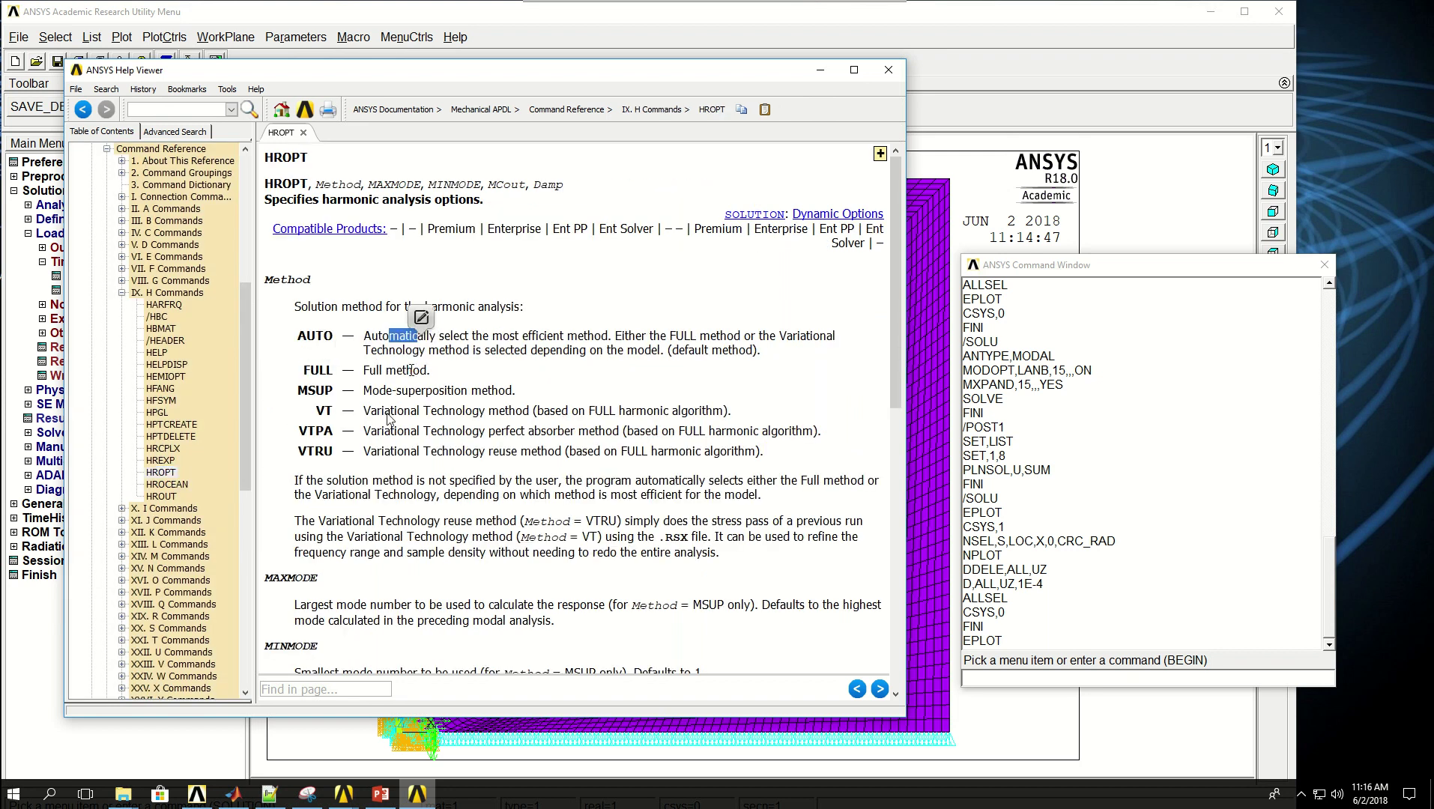
{"action": "left_click", "coordinate": [428, 519]}
{"action": "scroll", "coordinate": [349, 519], "scroll_direction": "down", "scroll_amount": 3}
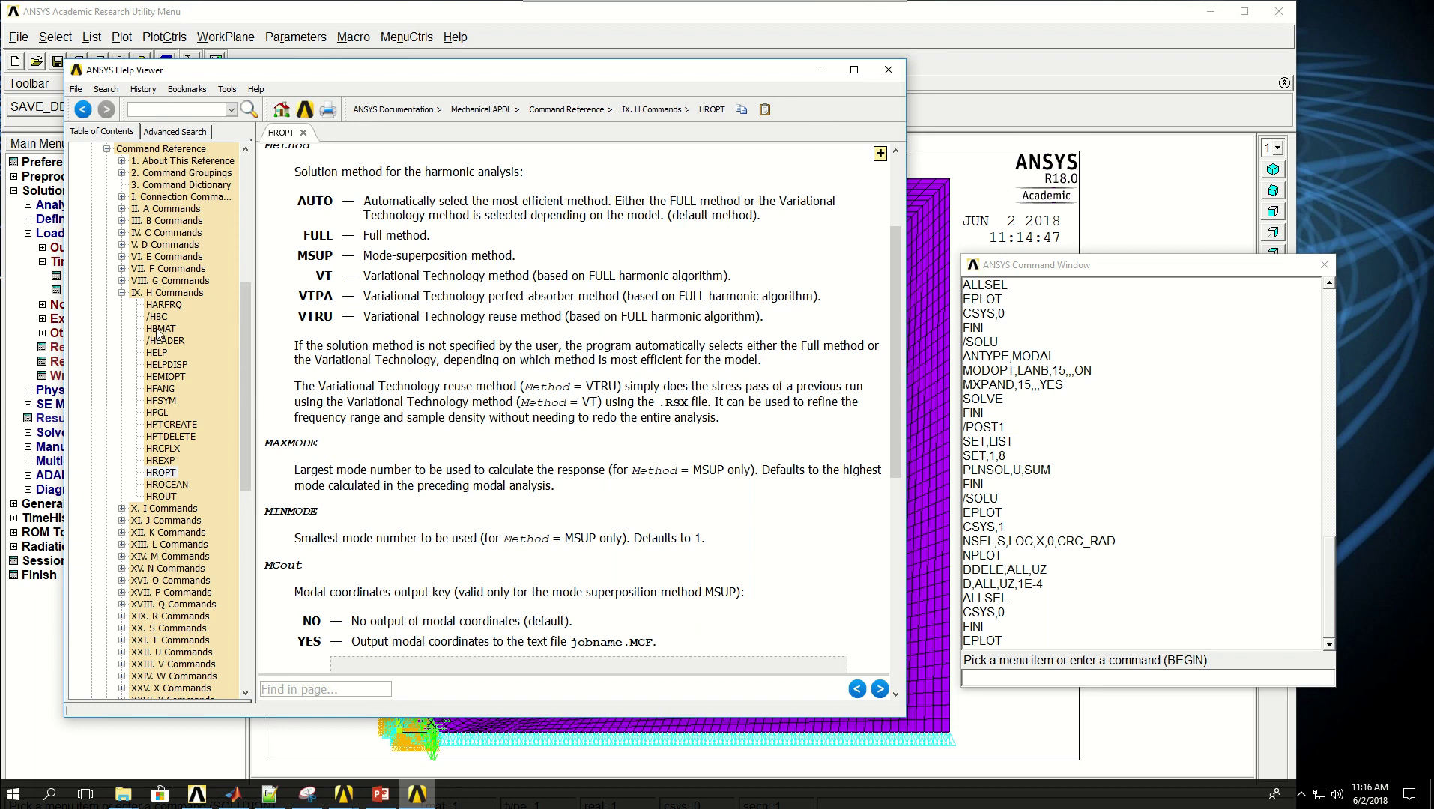
Read the HARFRQ page, highlighting the end-frequency argument FREQE, then close the Help Viewer.
{"action": "left_click", "coordinate": [164, 305]}
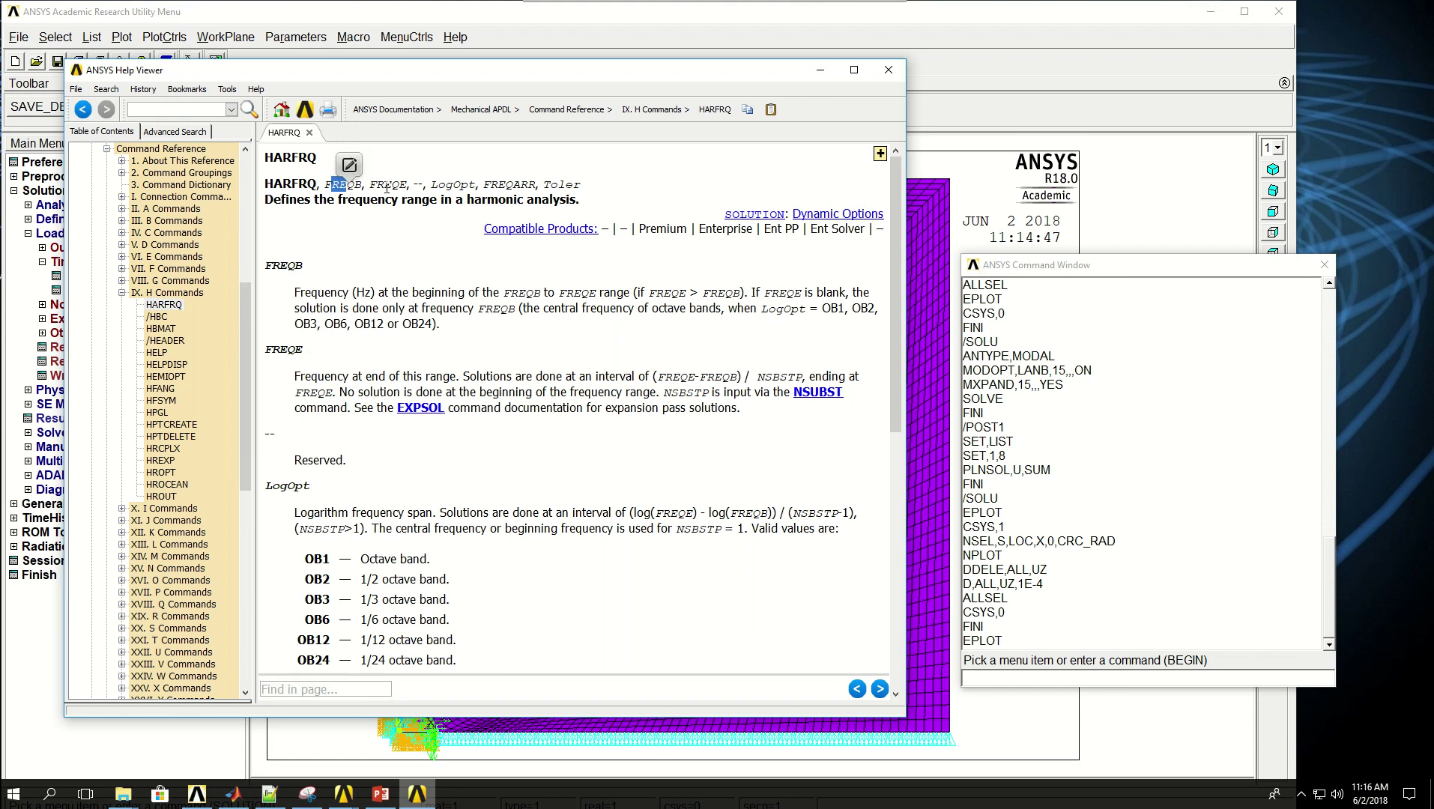
{"action": "left_click_drag", "start_coordinate": [384, 184], "coordinate": [408, 184]}
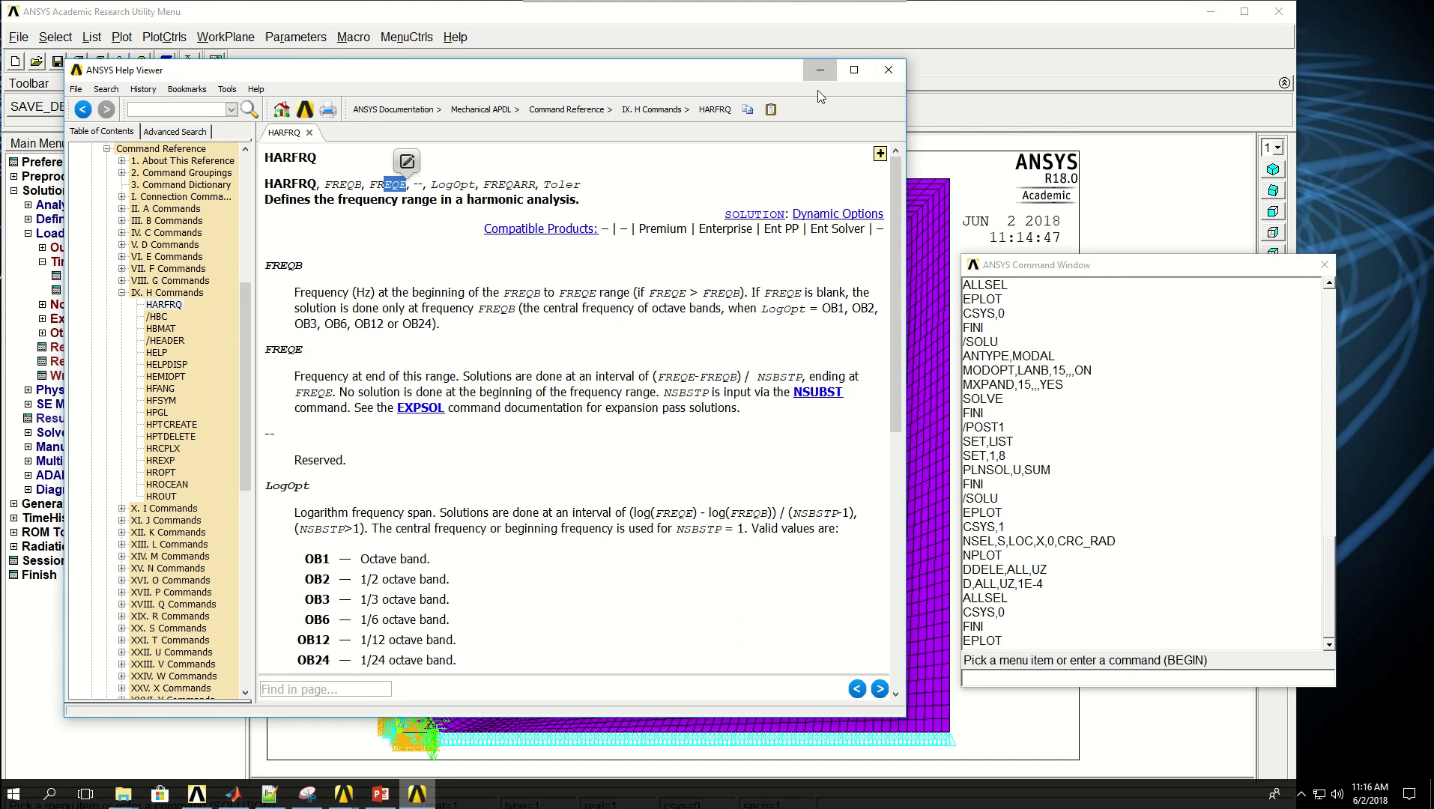
{"action": "left_click", "coordinate": [821, 69]}
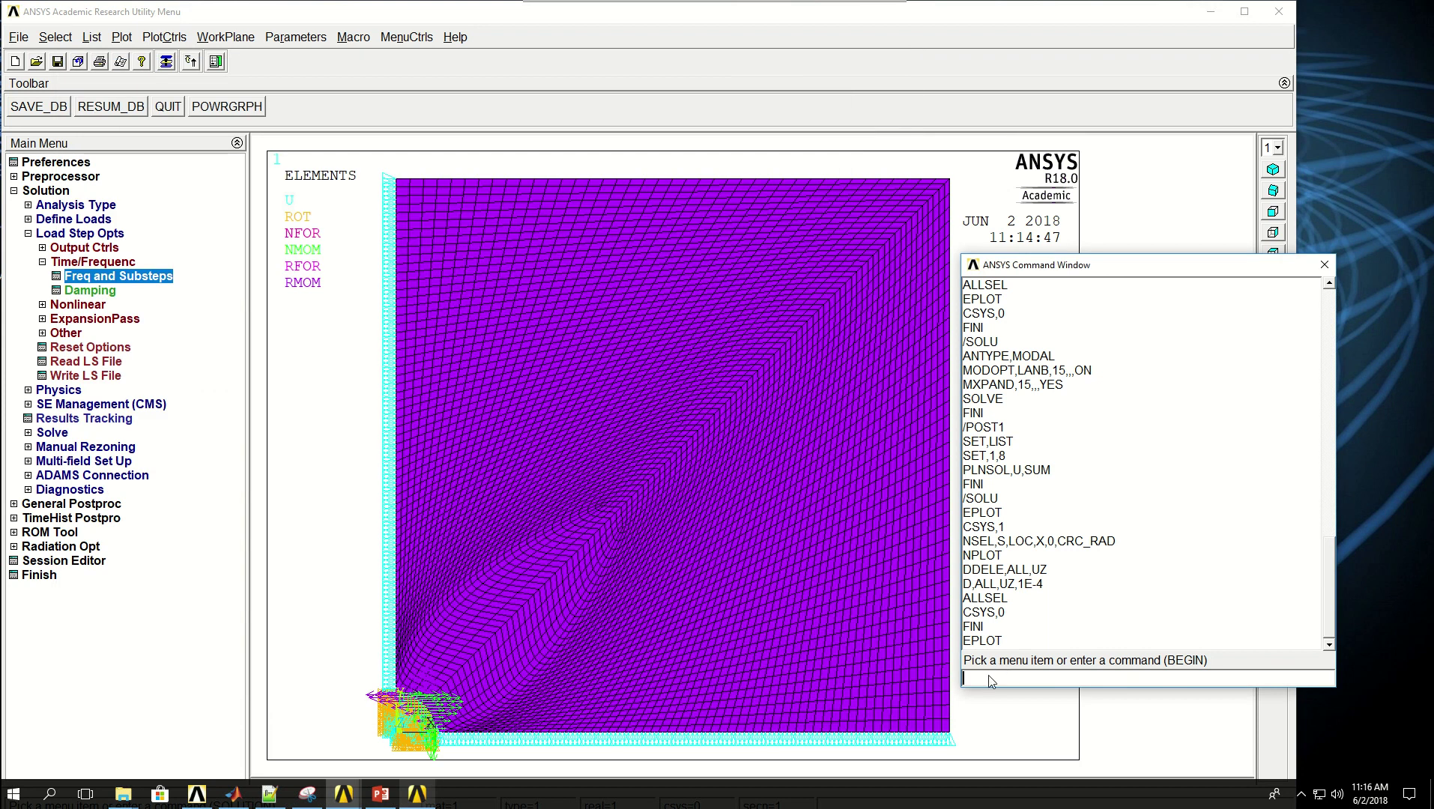
Enter /SOLU and set ANTYPE,HARMIC with HROPT,FULL.
{"action": "type", "text": "/"}
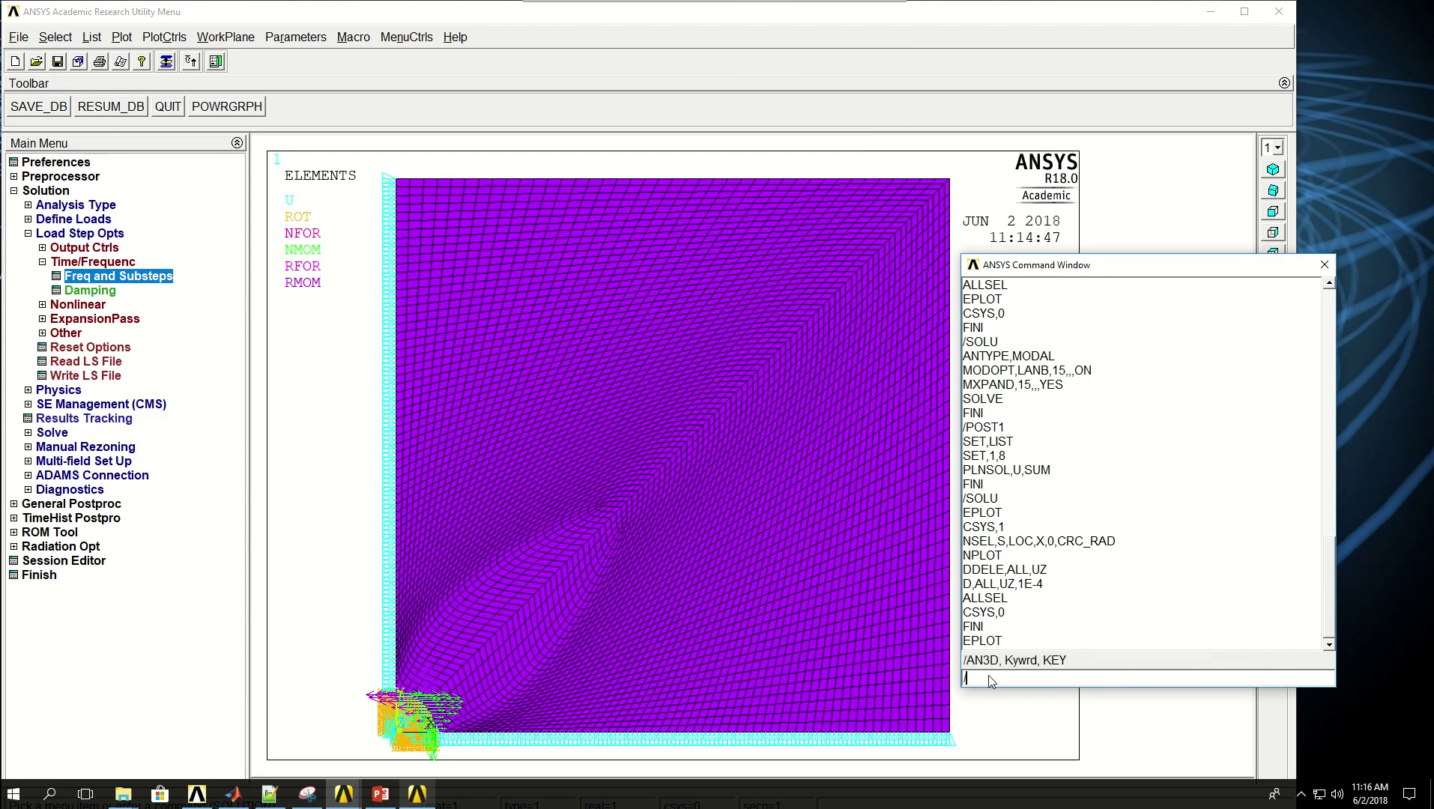
{"action": "type", "text": "SOLU"}
{"action": "key", "text": "Return"}
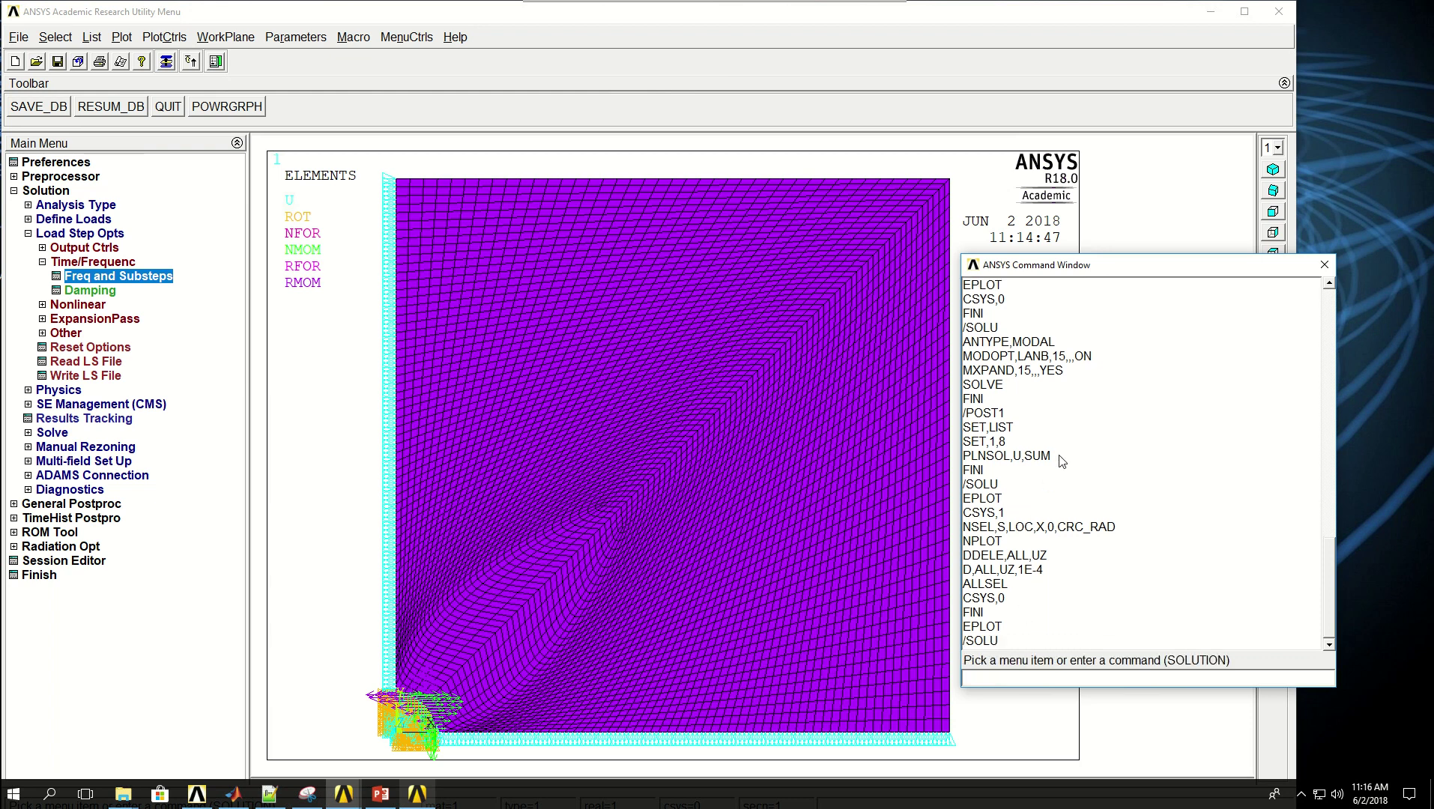
{"action": "type", "text": "ANTYPE"}
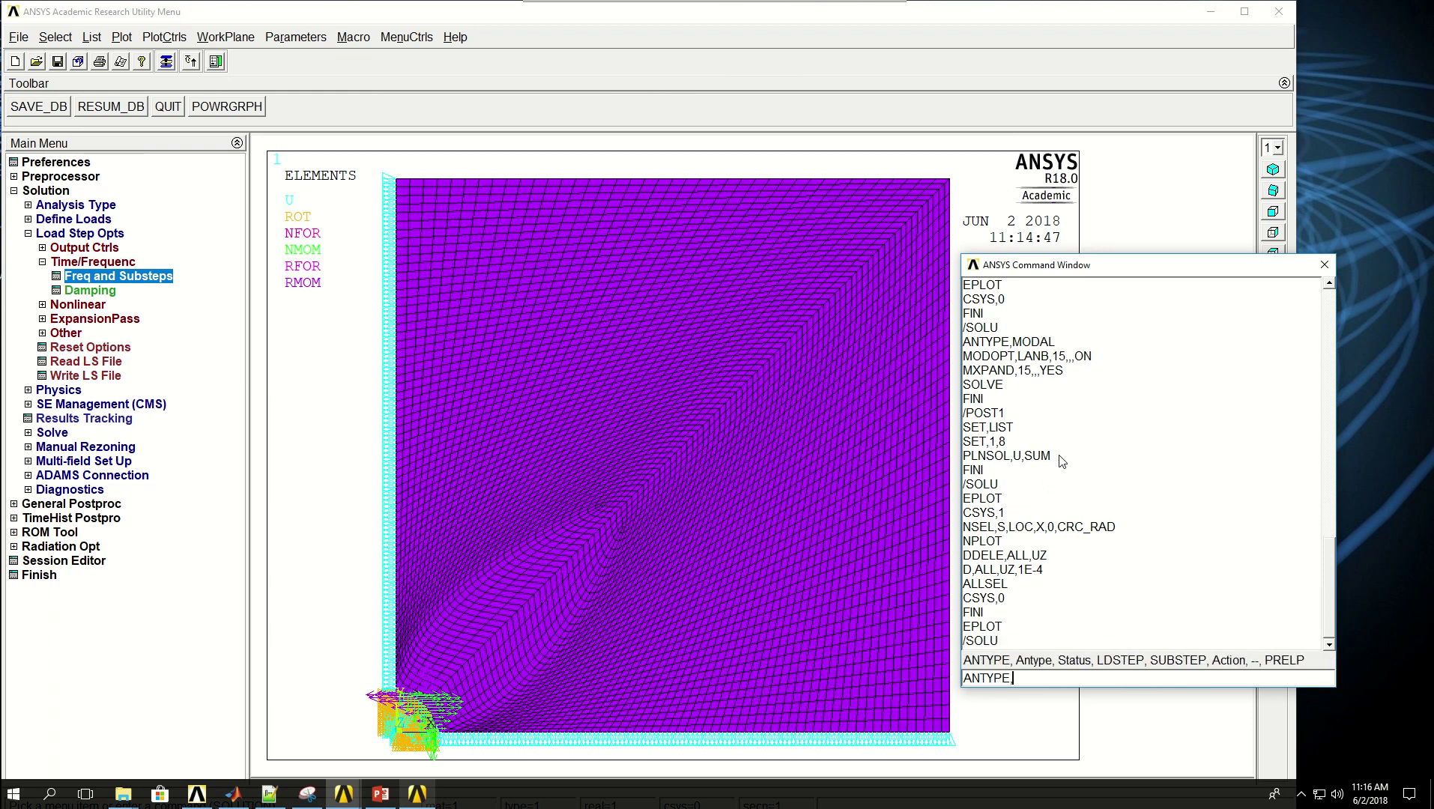
{"action": "type", "text": ",HARMIC"}
{"action": "key", "text": "Return"}
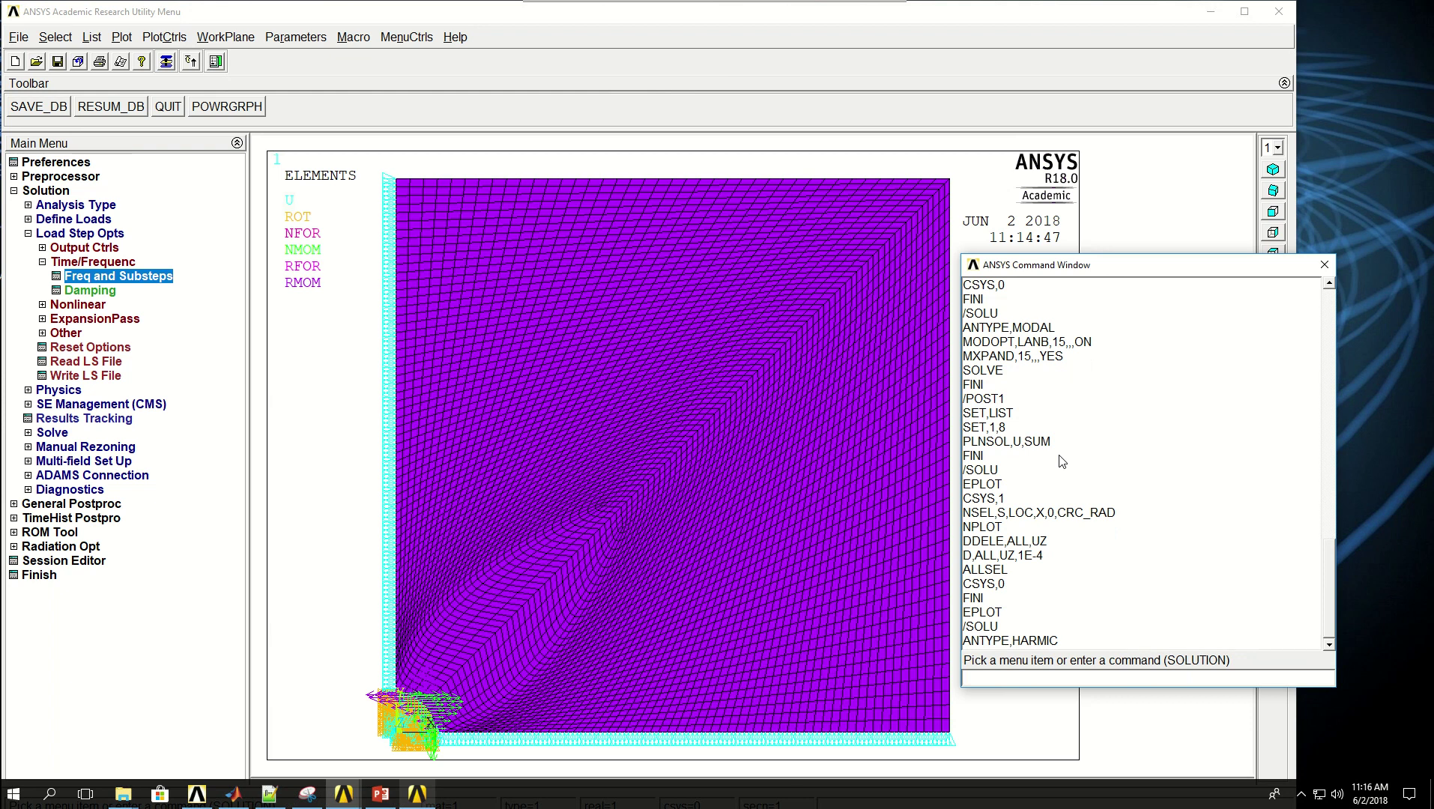
{"action": "type", "text": "HR"}
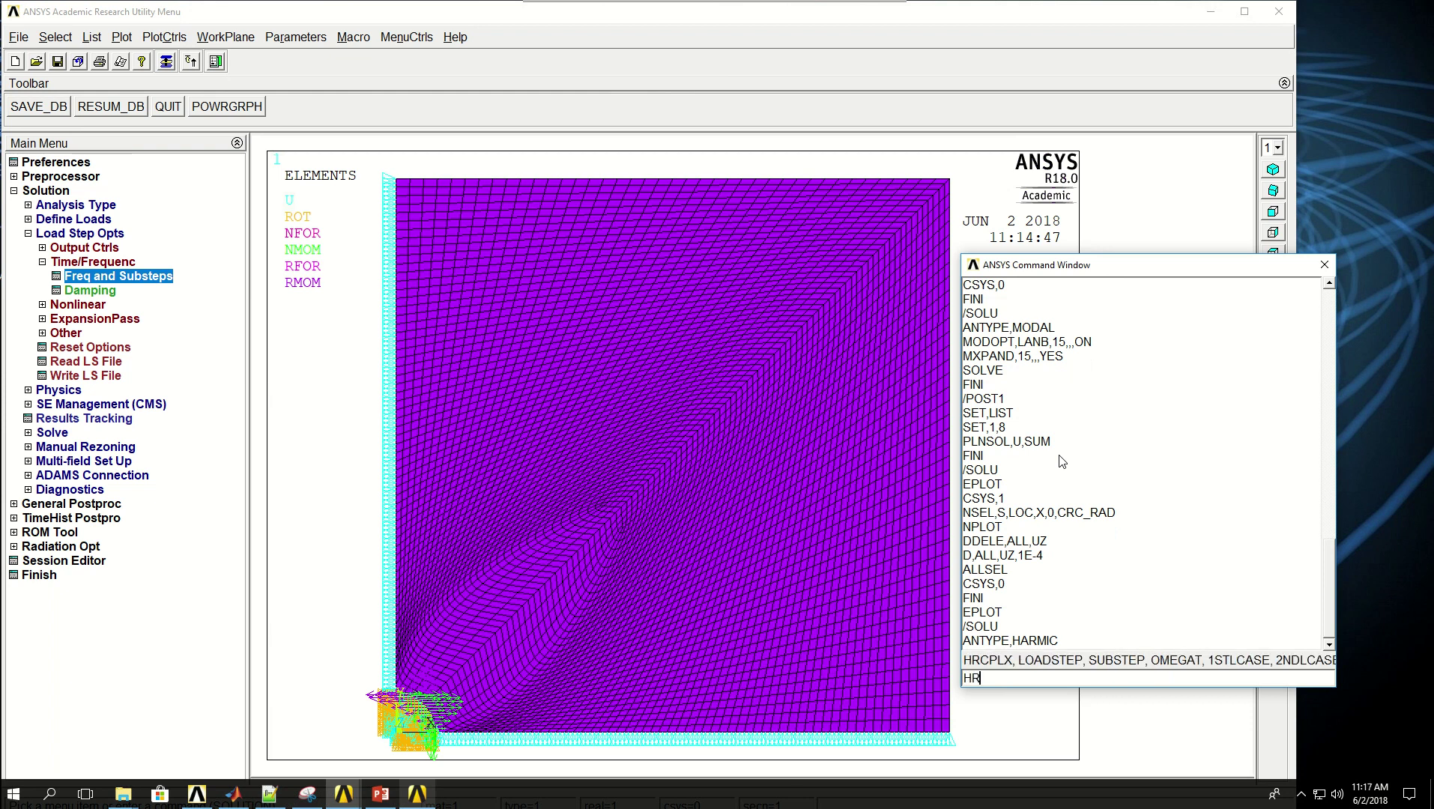
{"action": "type", "text": "OPT,FULL"}
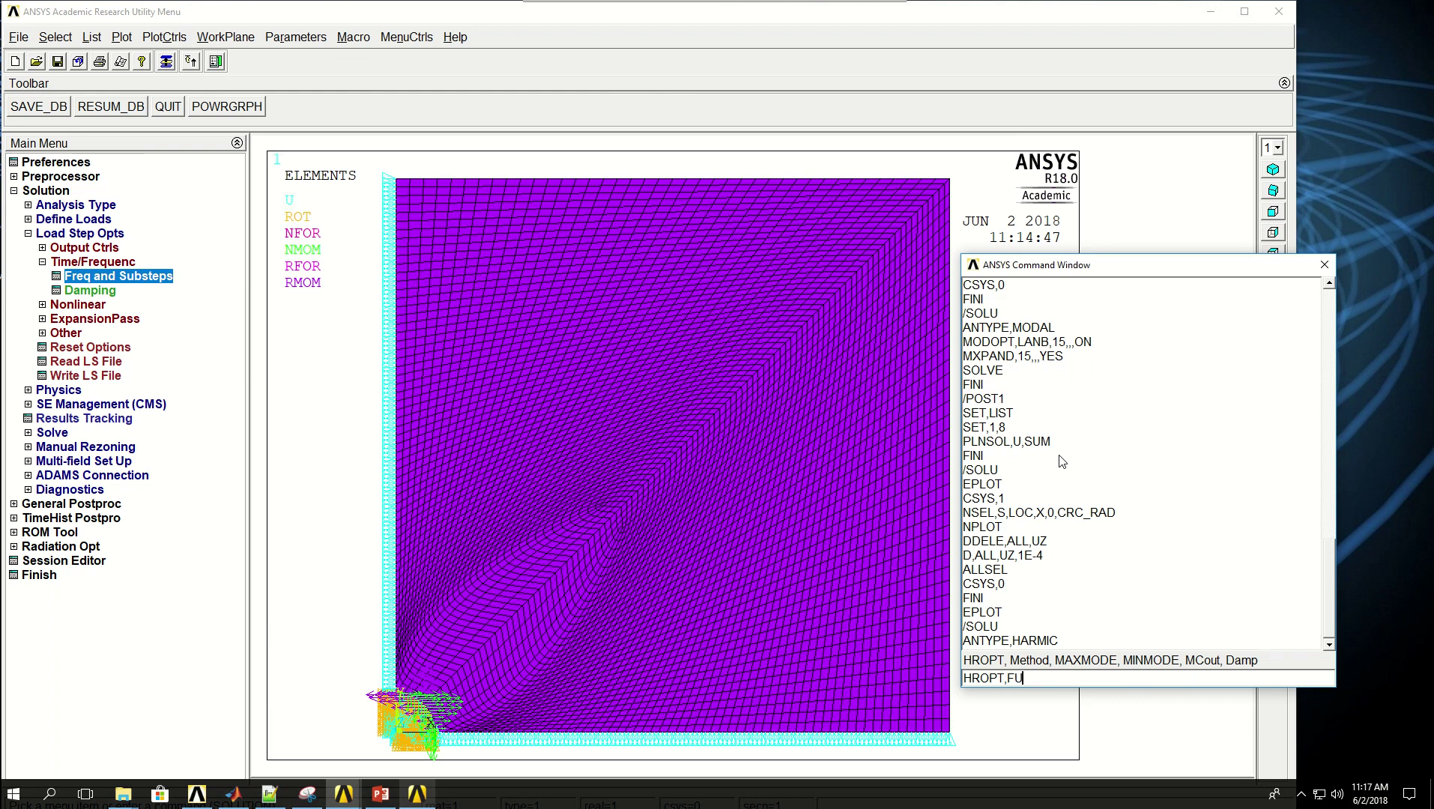
{"action": "key", "text": "BackSpace"}
{"action": "key", "text": "BackSpace"}
{"action": "type", "text": "LL"}
{"action": "key", "text": "Return"}
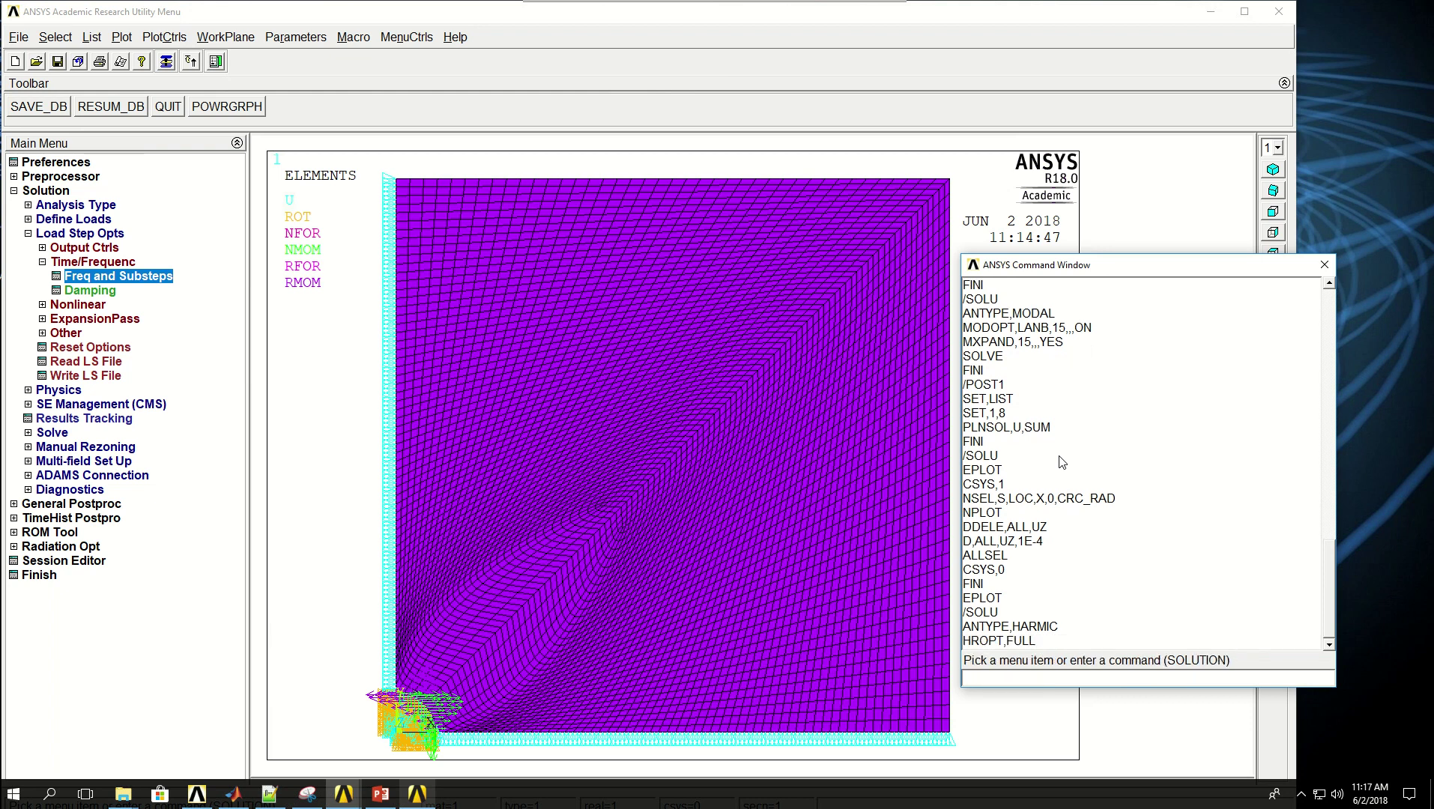
Set the harmonic frequency with HARFRQ,2500 and run SOLVE.
{"action": "type", "text": "HARFRQ"}
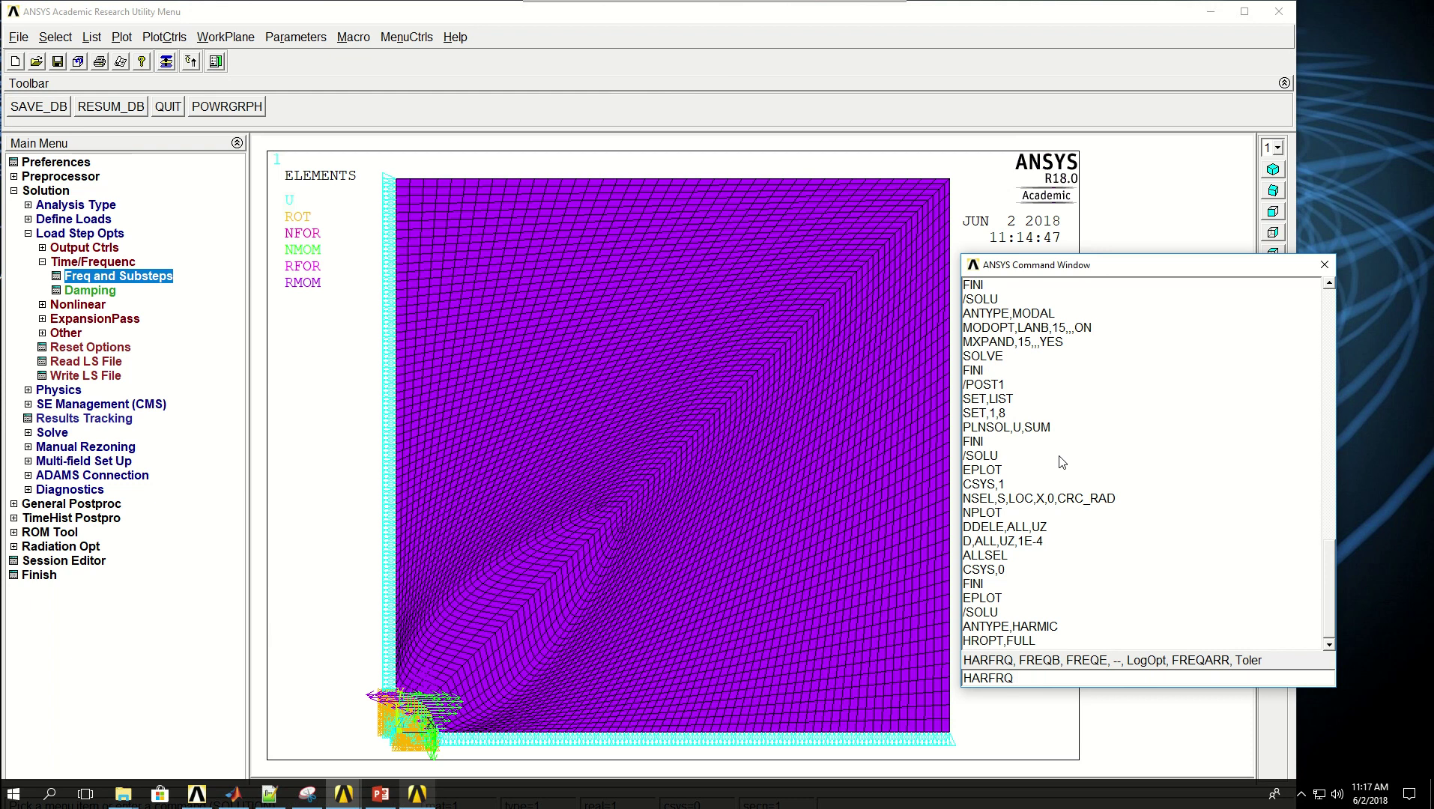
{"action": "type", "text": ",2500"}
{"action": "key", "text": "Return"}
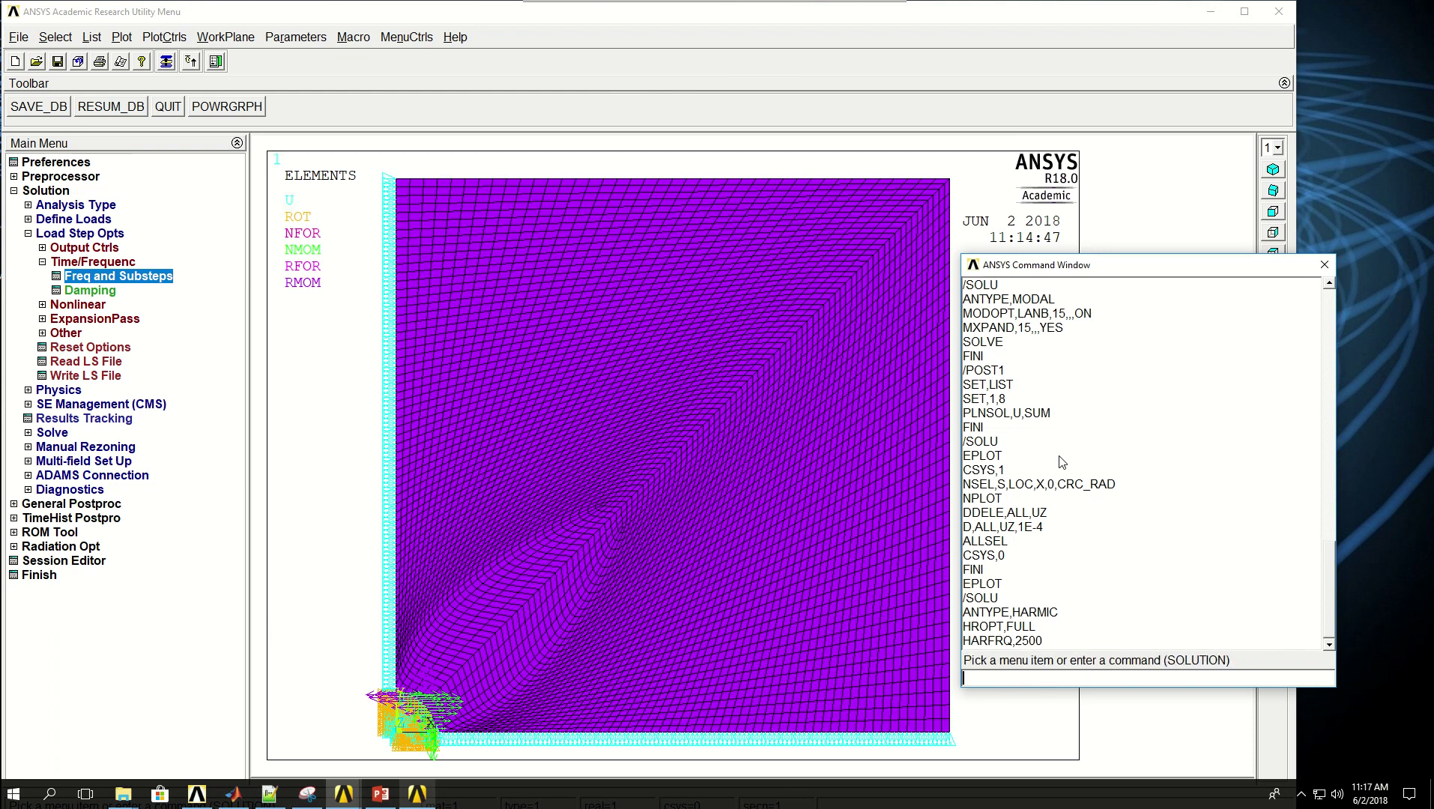
{"action": "type", "text": "SOLVE"}
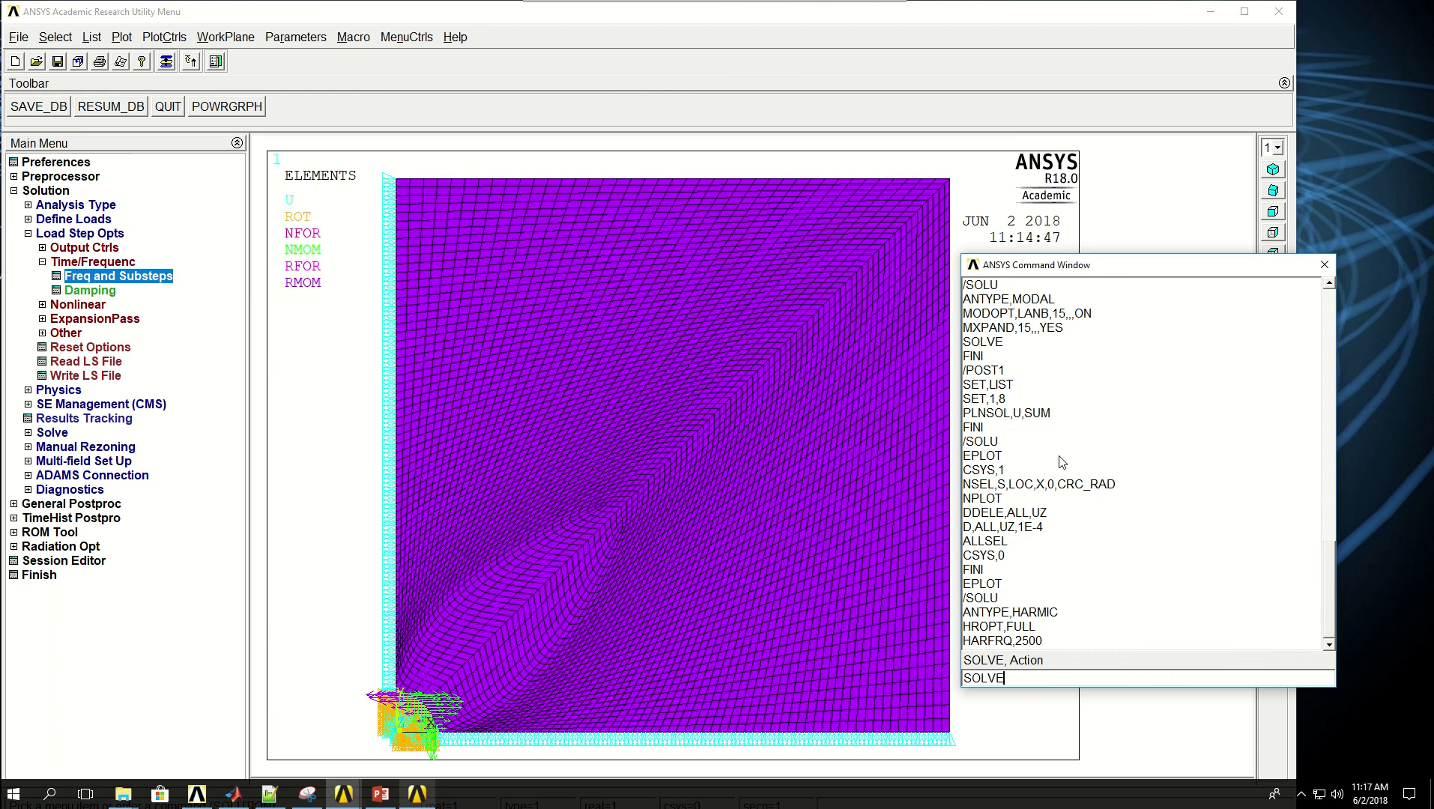
{"action": "key", "text": "Return"}
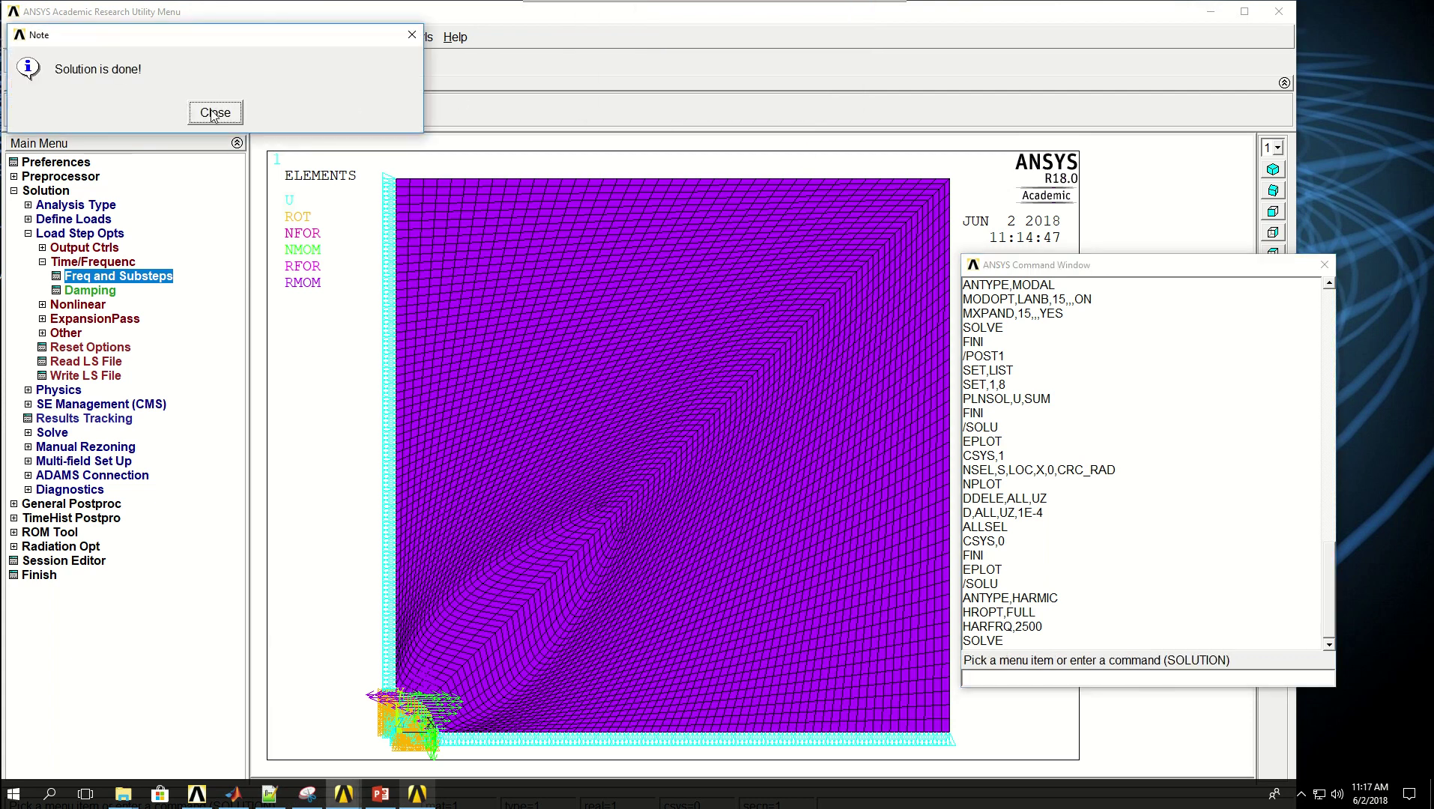
Dismiss the solution note, exit the solver with FINI and enter /POST1.
{"action": "left_click", "coordinate": [215, 112]}
{"action": "left_click", "coordinate": [1033, 678]}
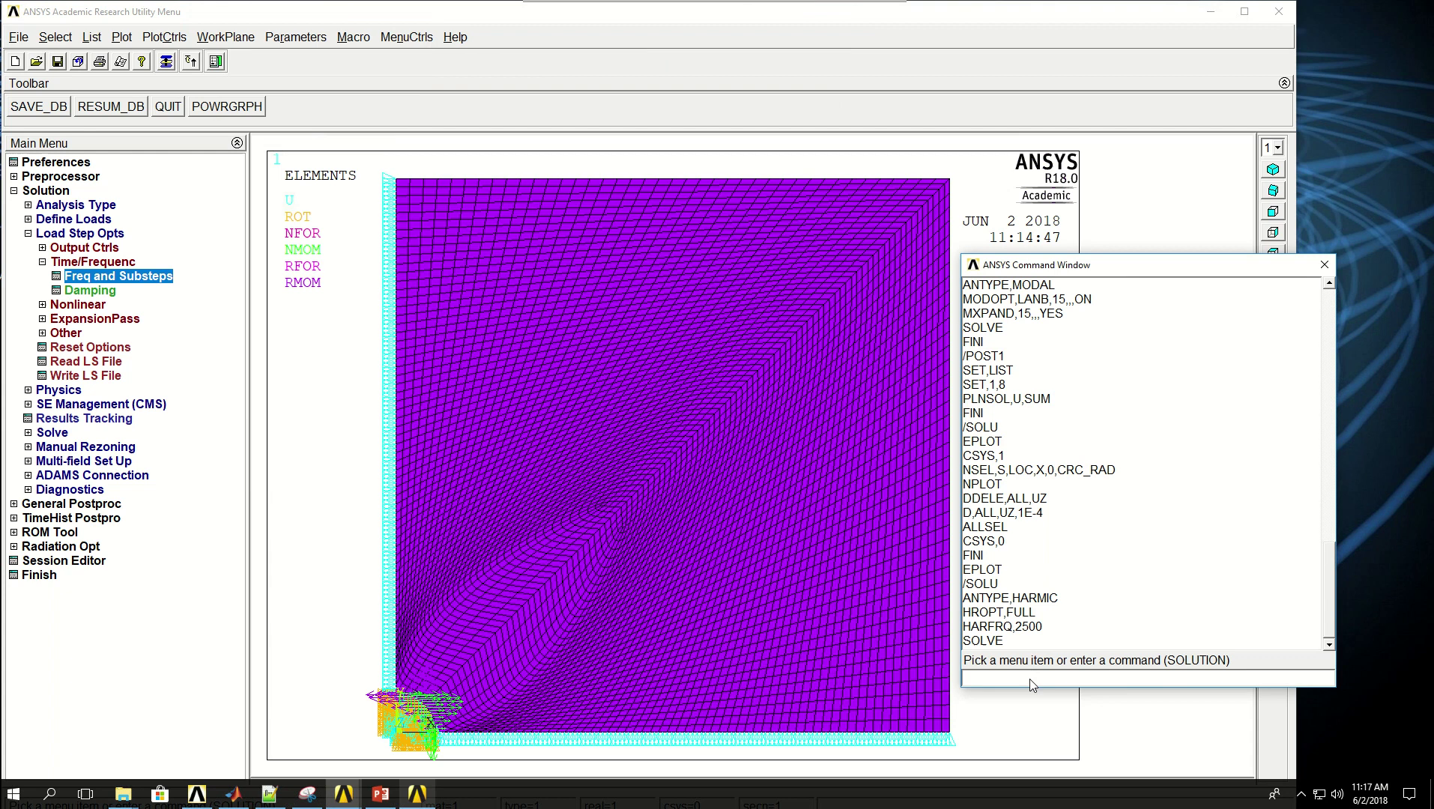
{"action": "type", "text": "FINI"}
{"action": "key", "text": "Return"}
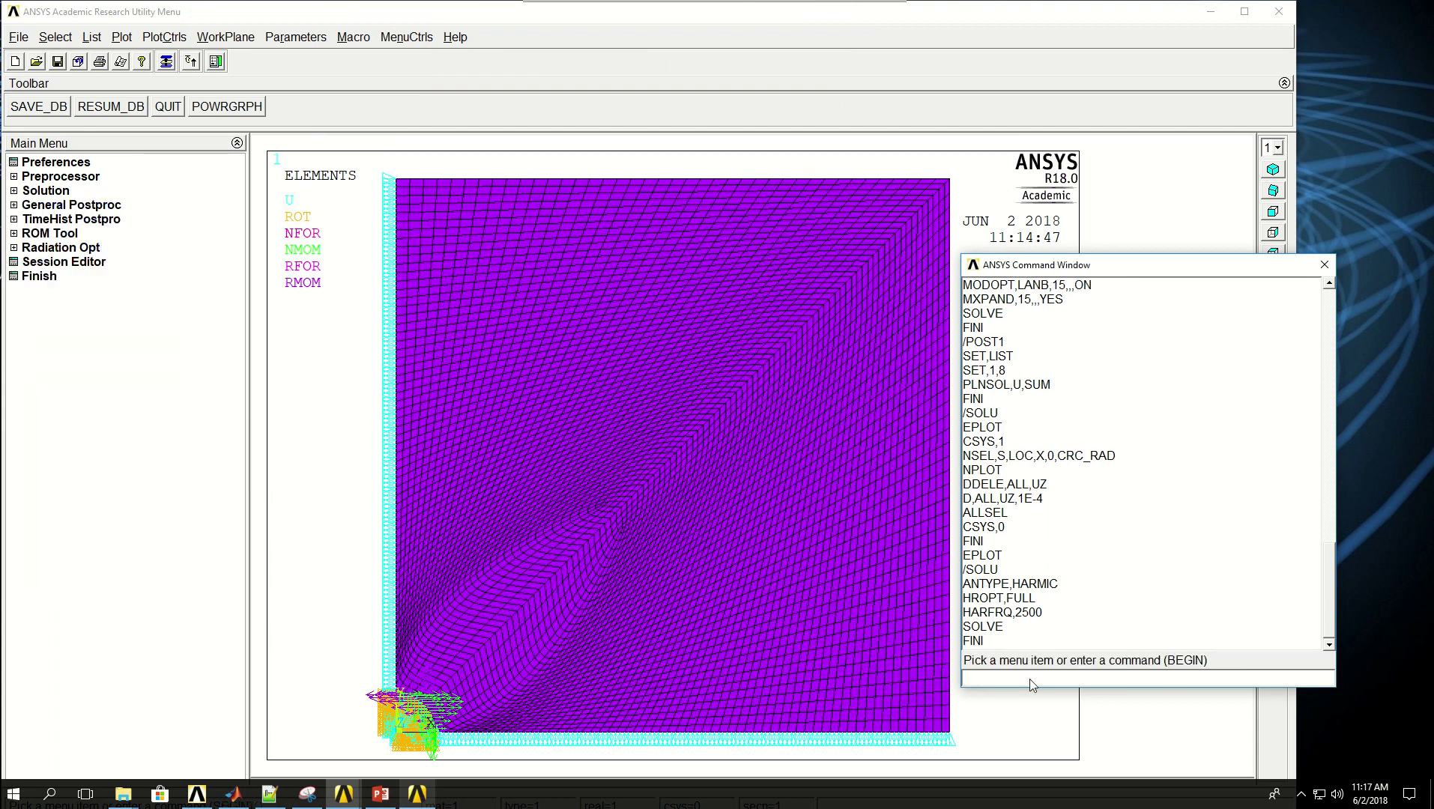
{"action": "type", "text": "/POST1"}
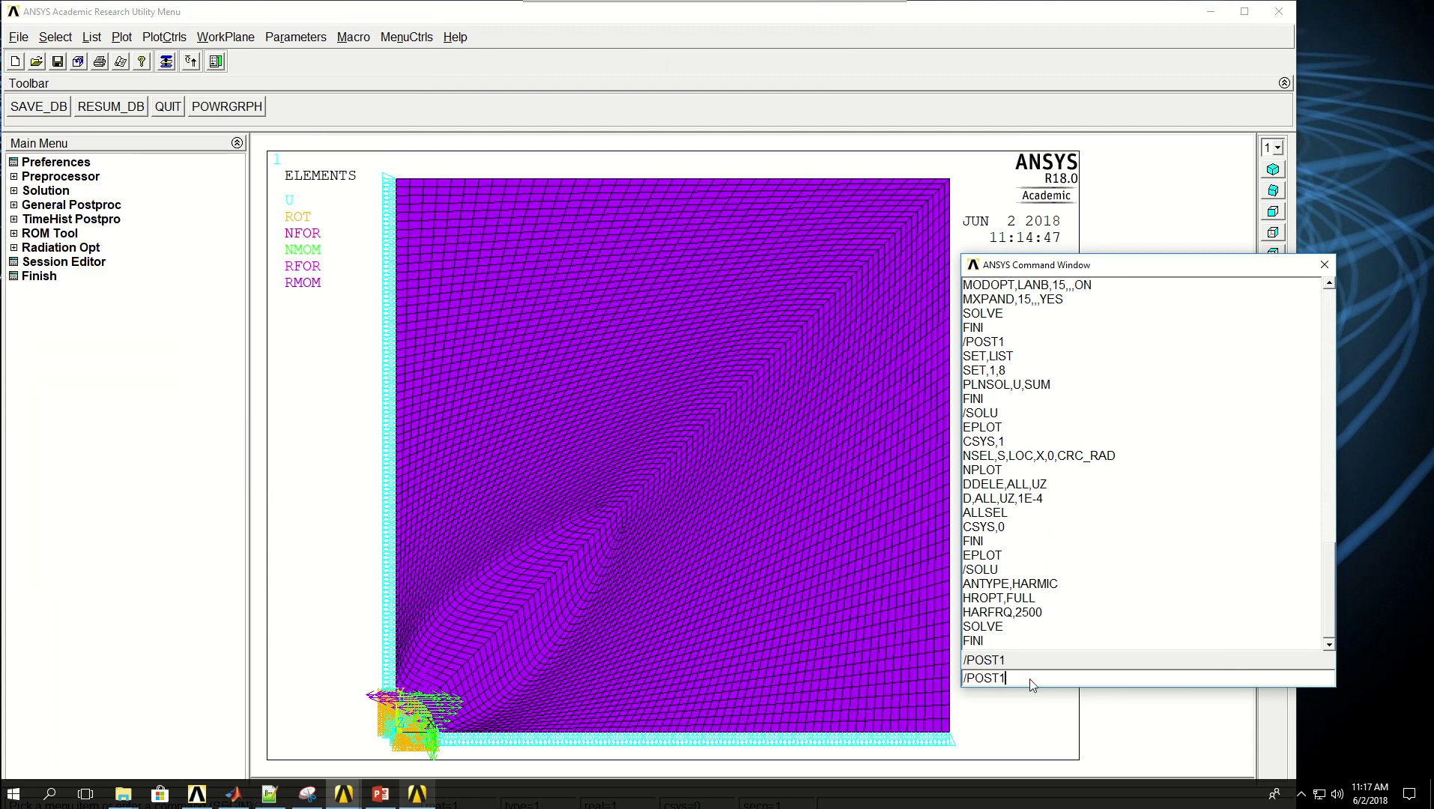
{"action": "key", "text": "Return"}
Inspect the two 2500 Hz data sets under Read Results > By Pick, then close the list.
{"action": "left_click", "coordinate": [67, 206]}
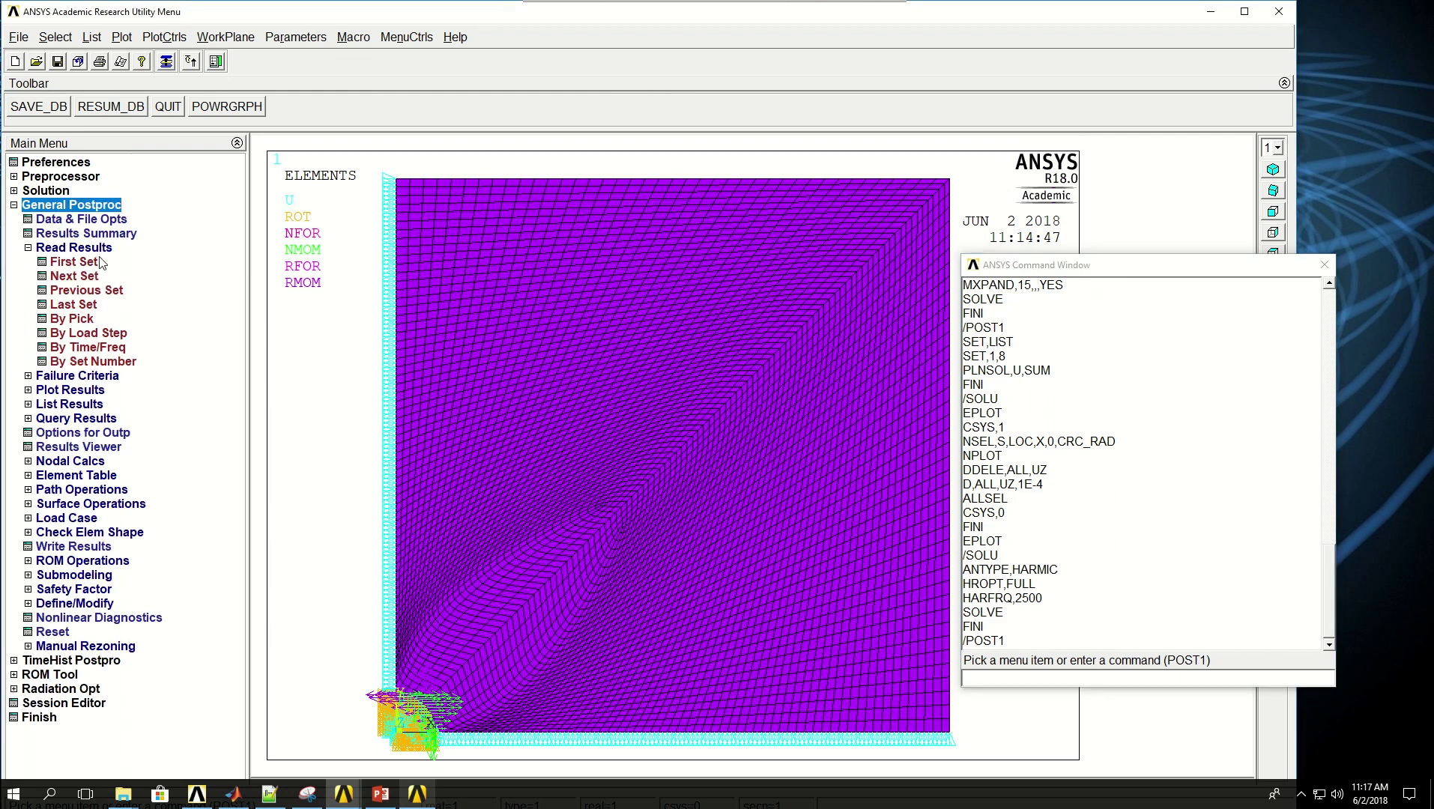
{"action": "left_click", "coordinate": [66, 321]}
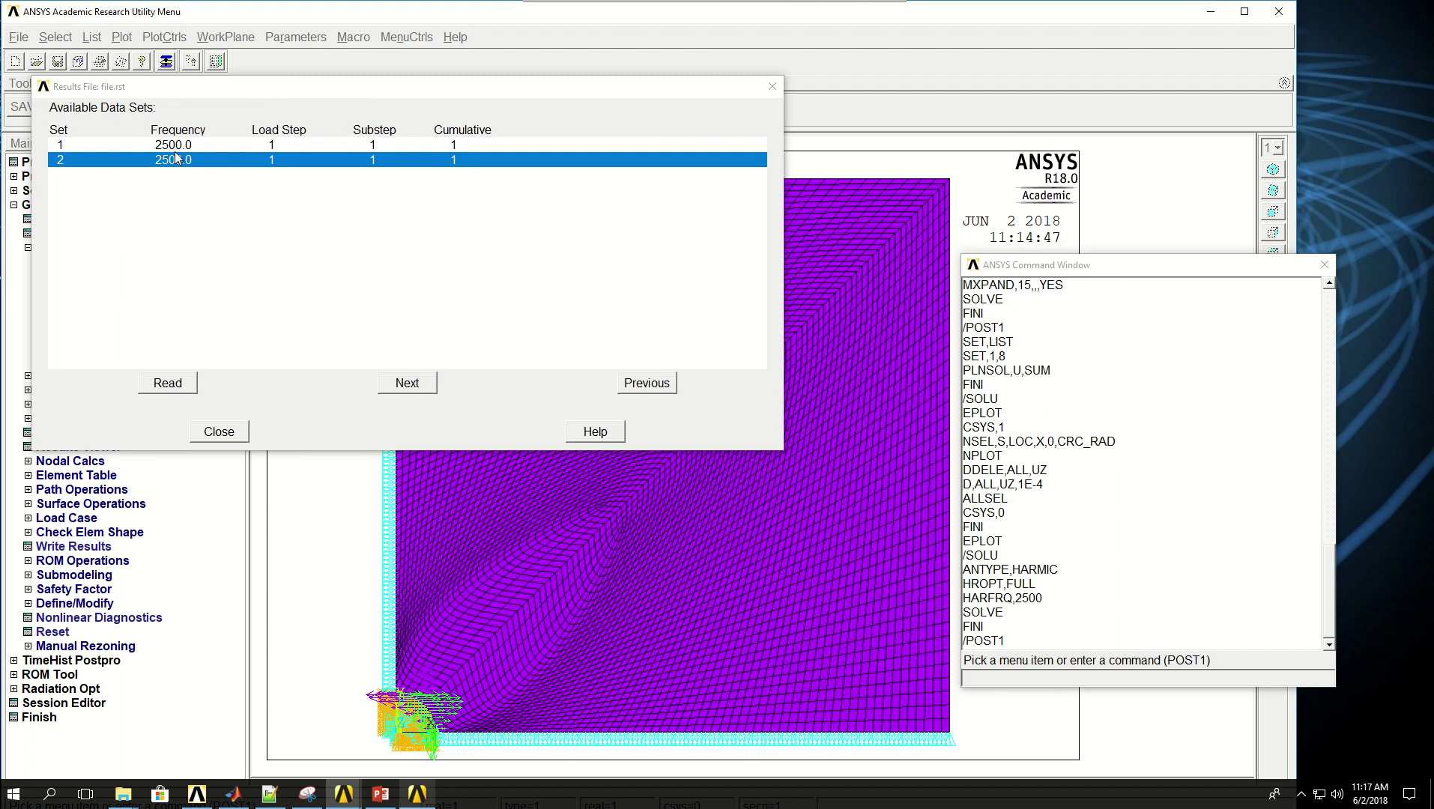
{"action": "left_click", "coordinate": [177, 149]}
{"action": "left_click", "coordinate": [170, 160]}
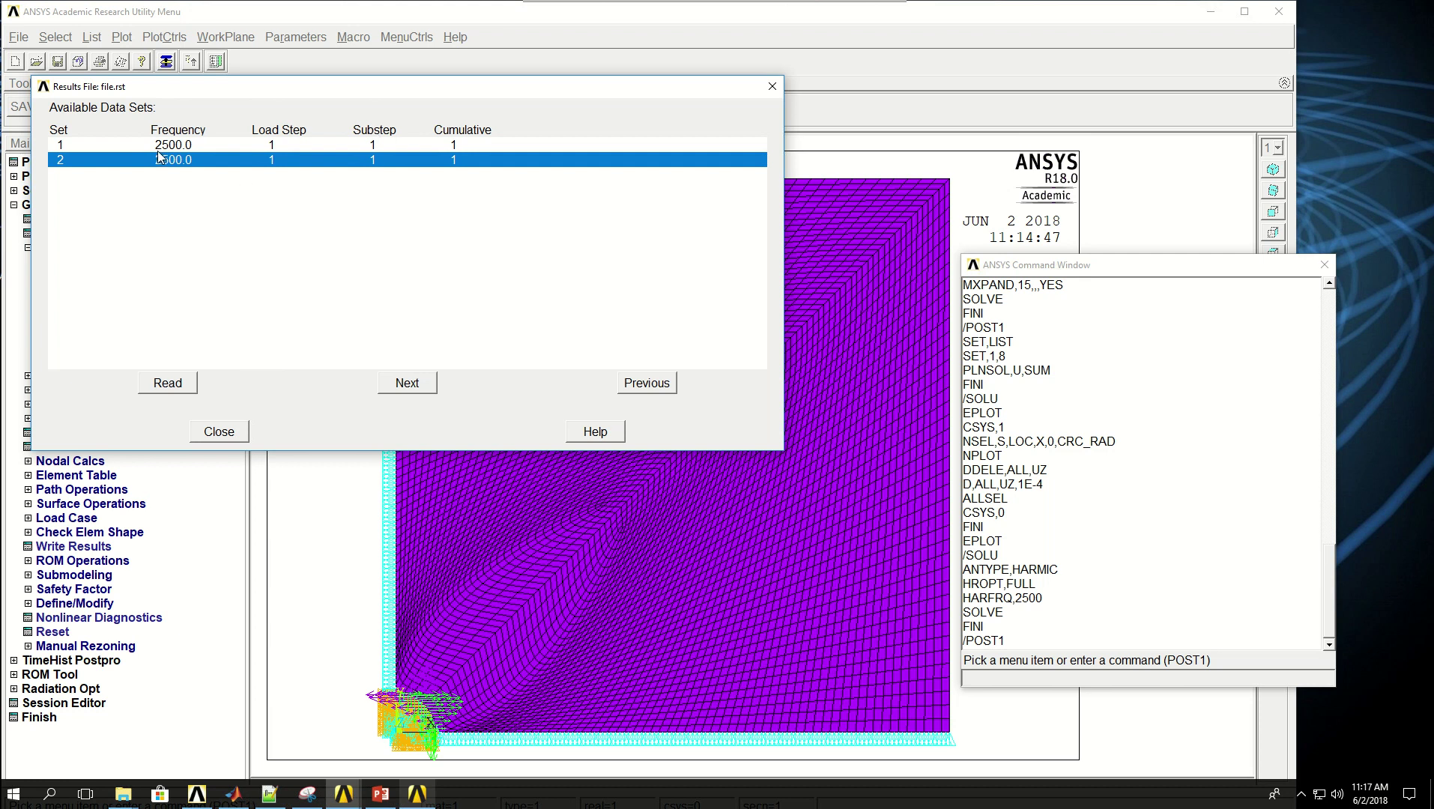
{"action": "left_click", "coordinate": [185, 148]}
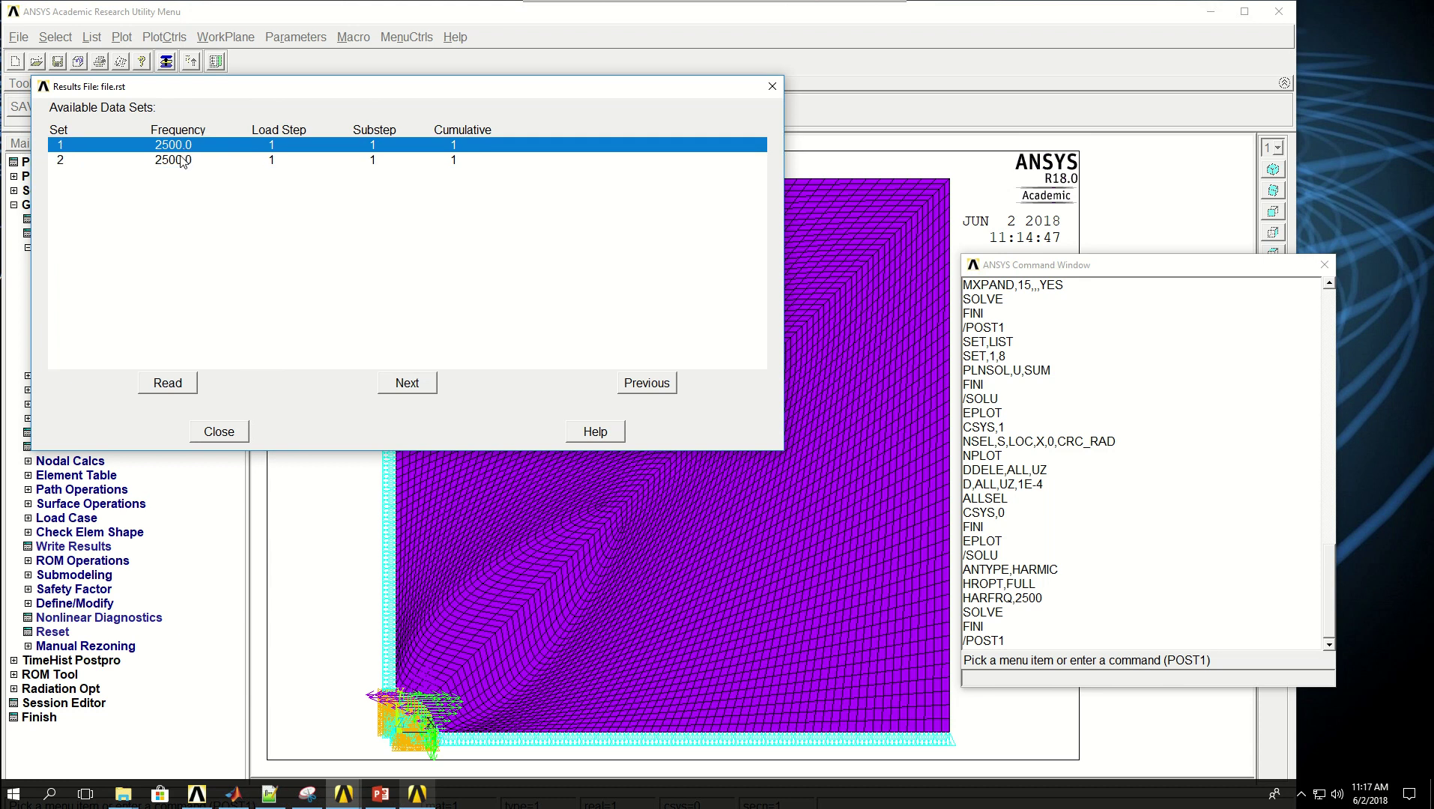
{"action": "left_click", "coordinate": [179, 161]}
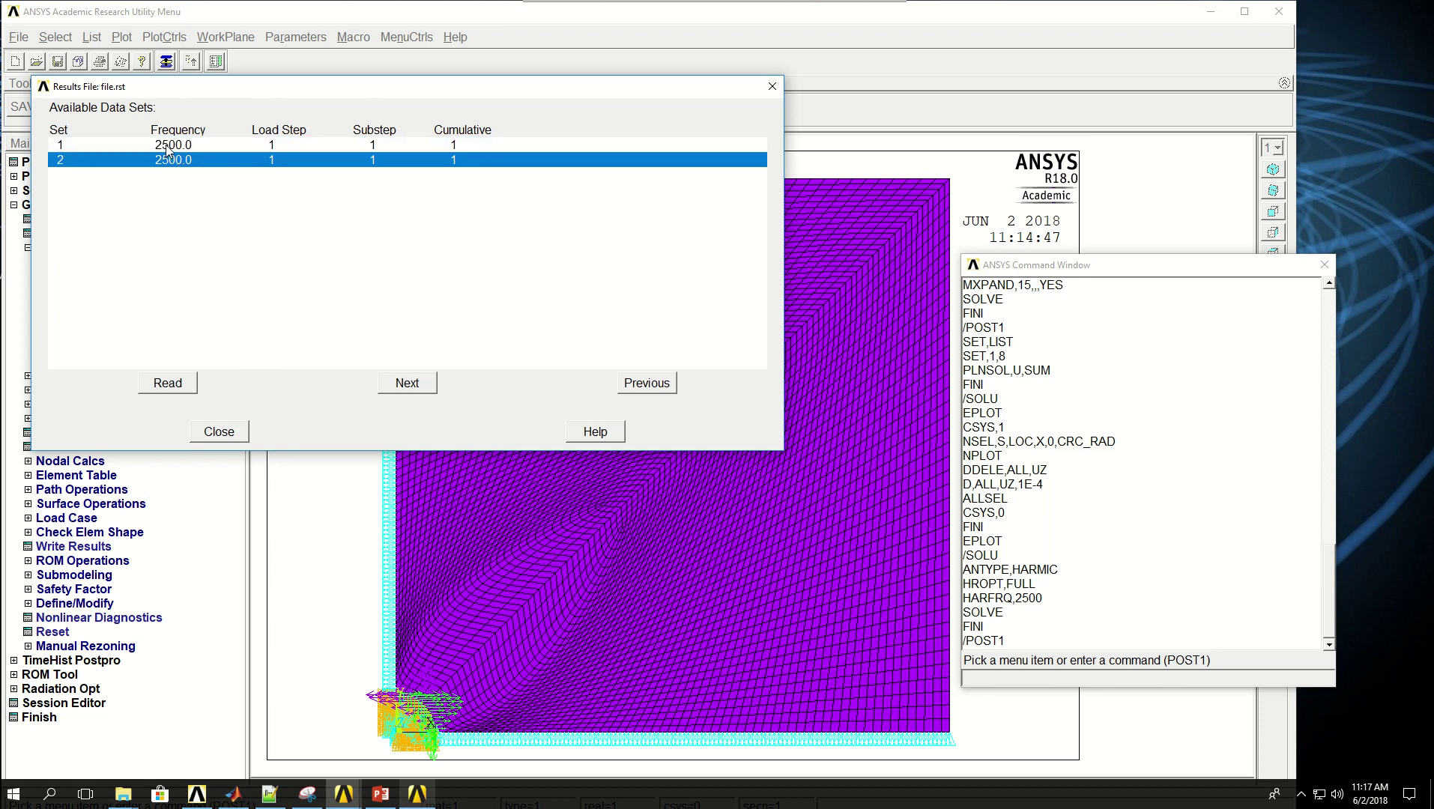
{"action": "left_click", "coordinate": [176, 145]}
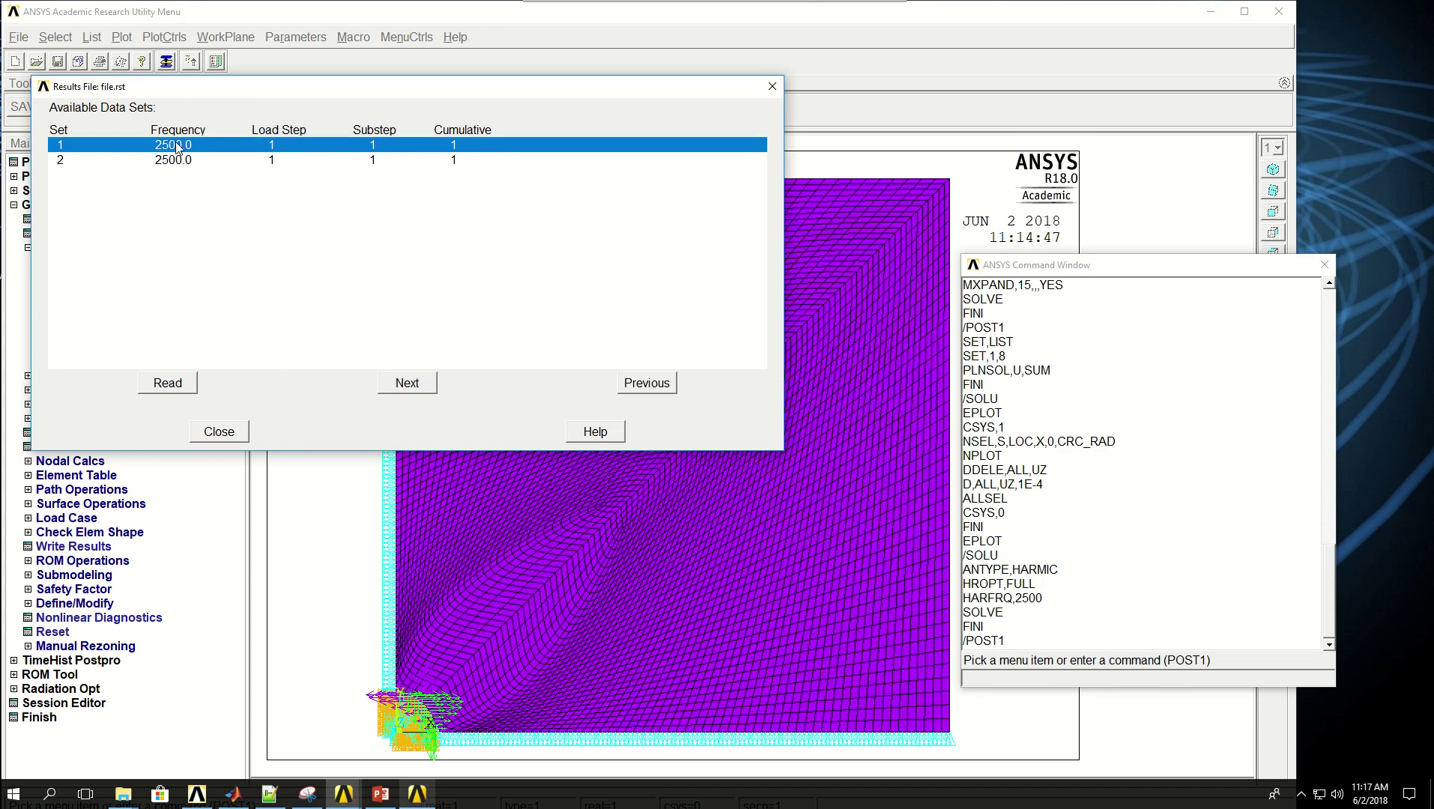
{"action": "left_click", "coordinate": [185, 162]}
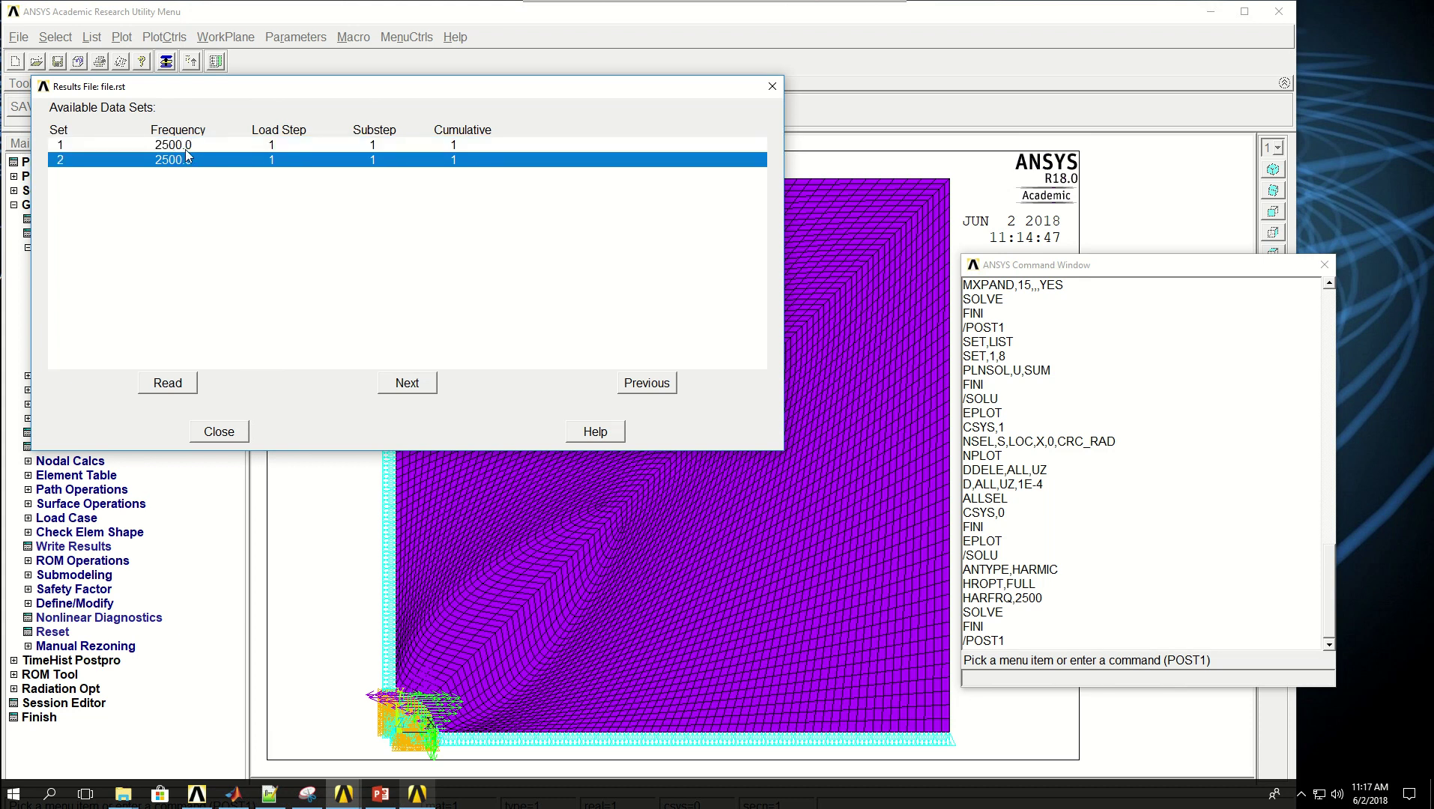
{"action": "left_click", "coordinate": [227, 433]}
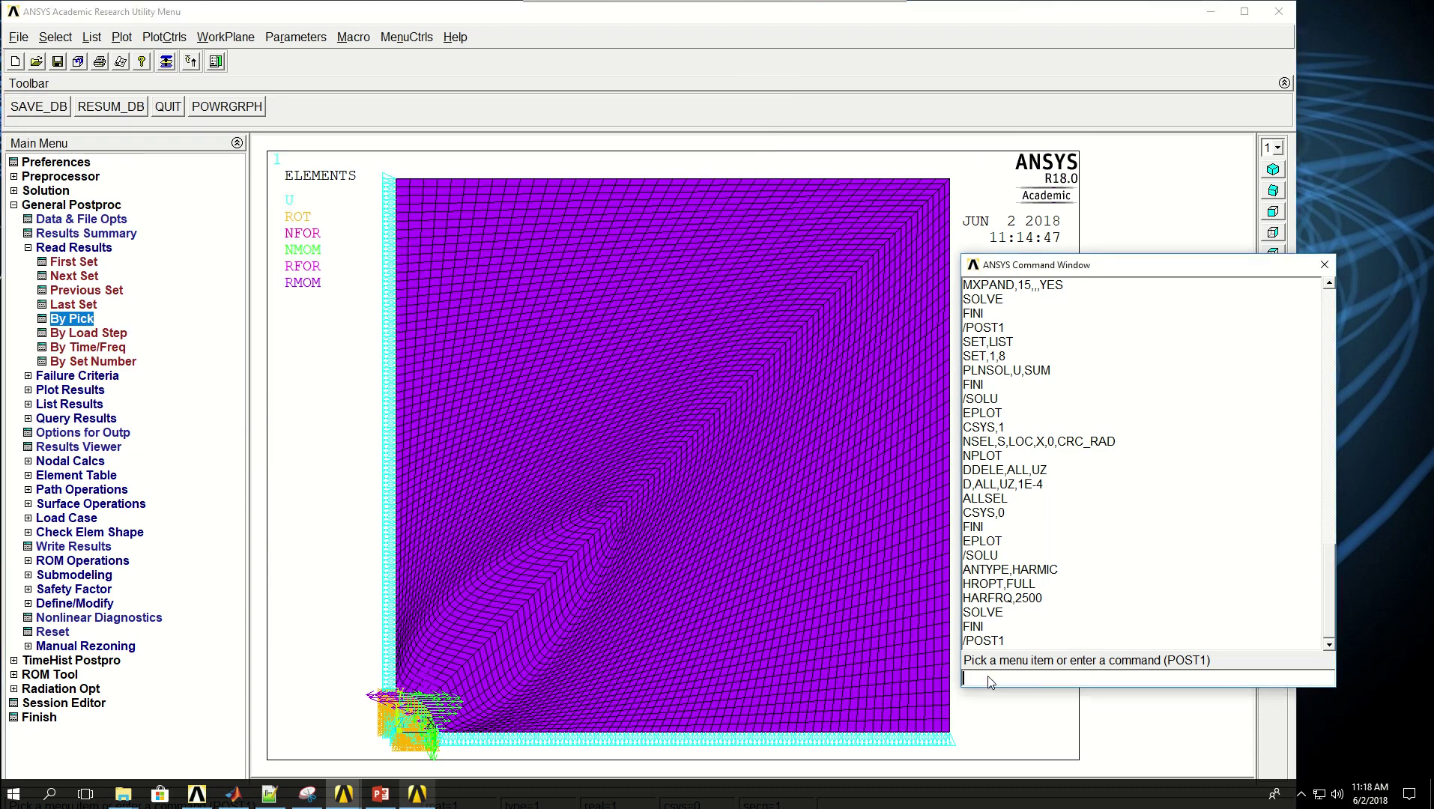
Read the first 2500 Hz result set as amplitudes with SET,1,1,,AMPL, then enter PLNSOL,U,Z.
{"action": "type", "text": "SET"}
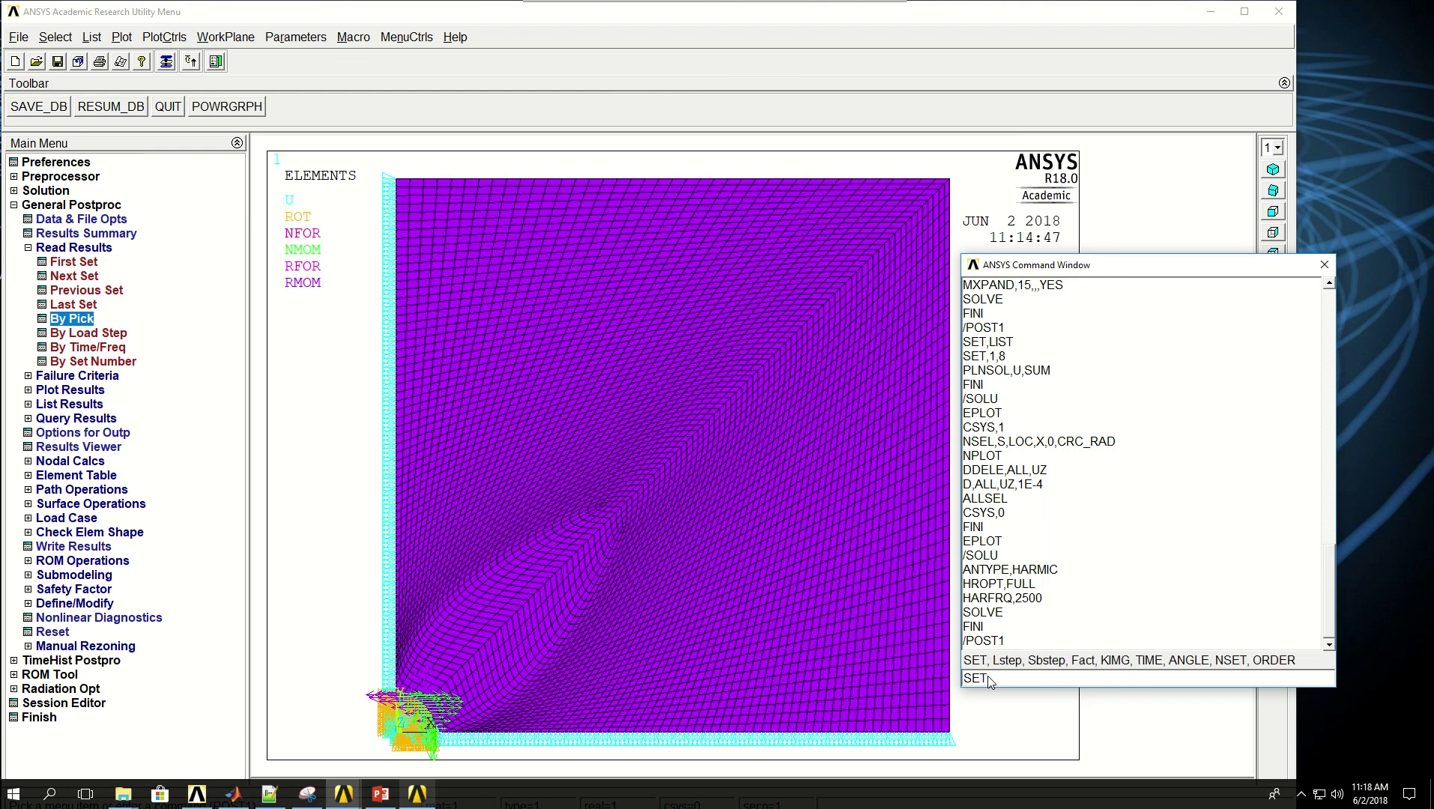
{"action": "type", "text": ",1,1,"}
{"action": "type", "text": "AMPL"}
{"action": "key", "text": "BackSpace"}
{"action": "key", "text": "BackSpace"}
{"action": "key", "text": "BackSpace"}
{"action": "key", "text": "BackSpace"}
{"action": "type", "text": "REAL"}
{"action": "key", "text": "BackSpace"}
{"action": "key", "text": "BackSpace"}
{"action": "key", "text": "BackSpace"}
{"action": "key", "text": "BackSpace"}
{"action": "type", "text": "IMAG"}
{"action": "key", "text": "BackSpace"}
{"action": "key", "text": "BackSpace"}
{"action": "key", "text": "BackSpace"}
{"action": "key", "text": "BackSpace"}
{"action": "key", "text": "BackSpace"}
{"action": "key", "text": "BackSpace"}
{"action": "type", "text": "AMPL"}
{"action": "key", "text": "Return"}
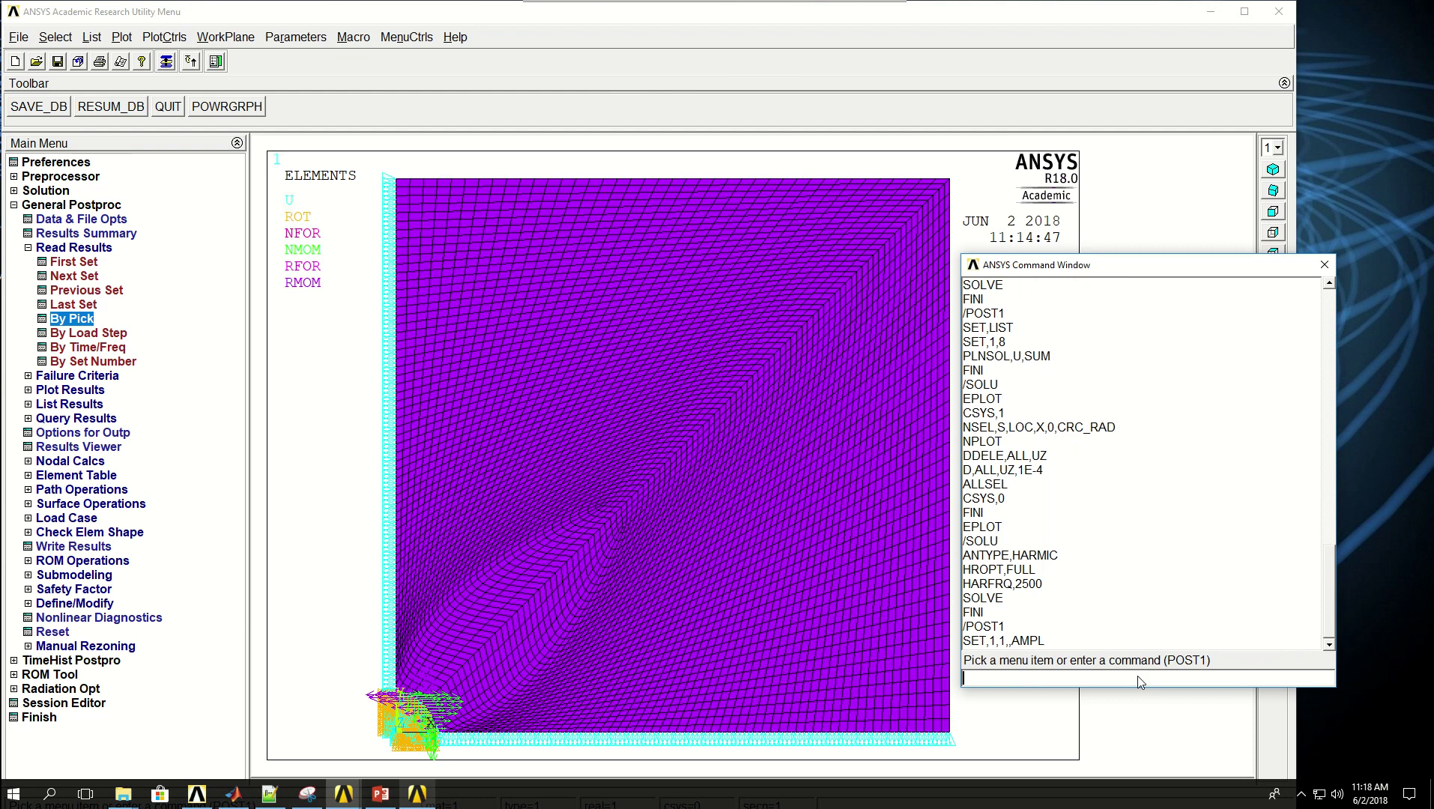
{"action": "type", "text": "PLN"}
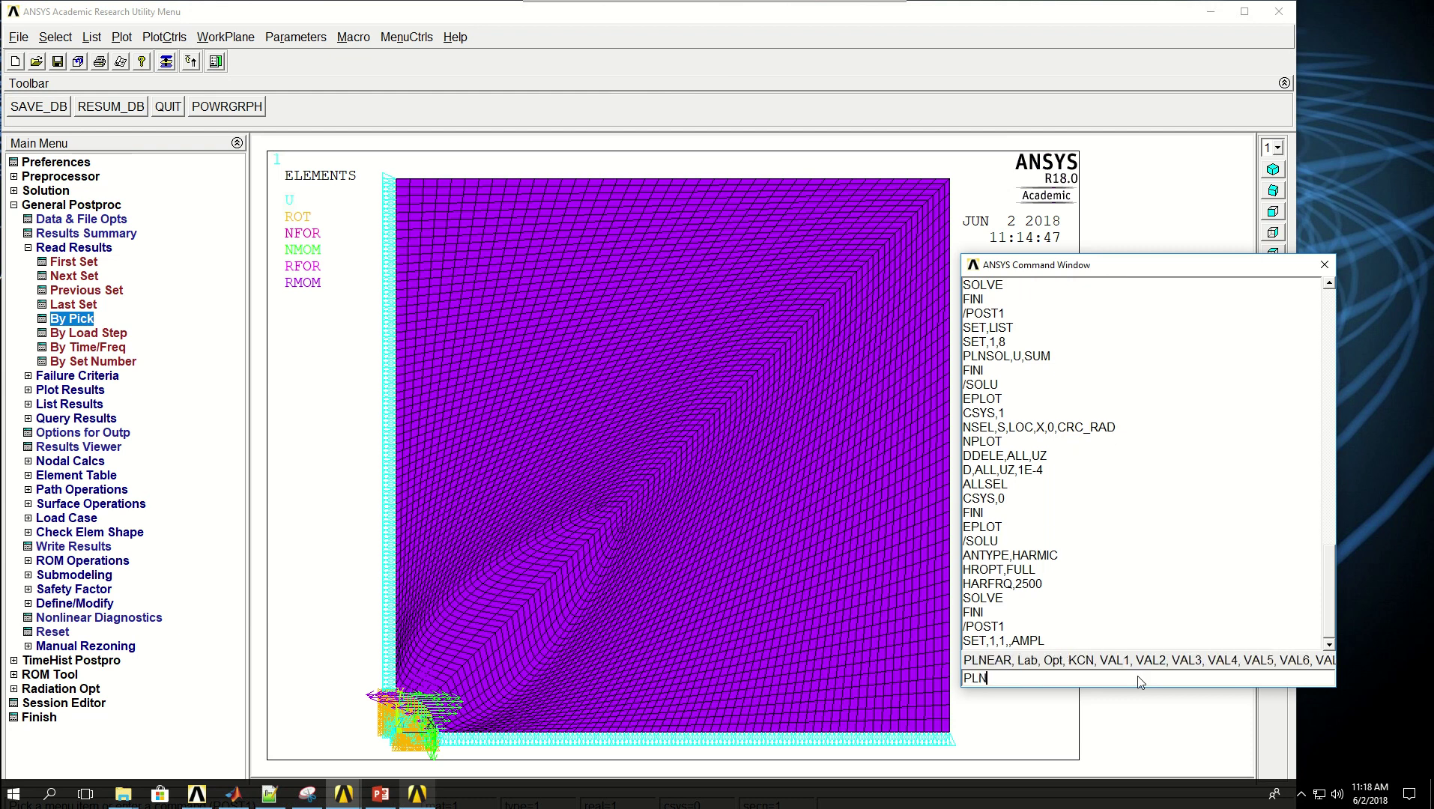
{"action": "type", "text": "SOL,"}
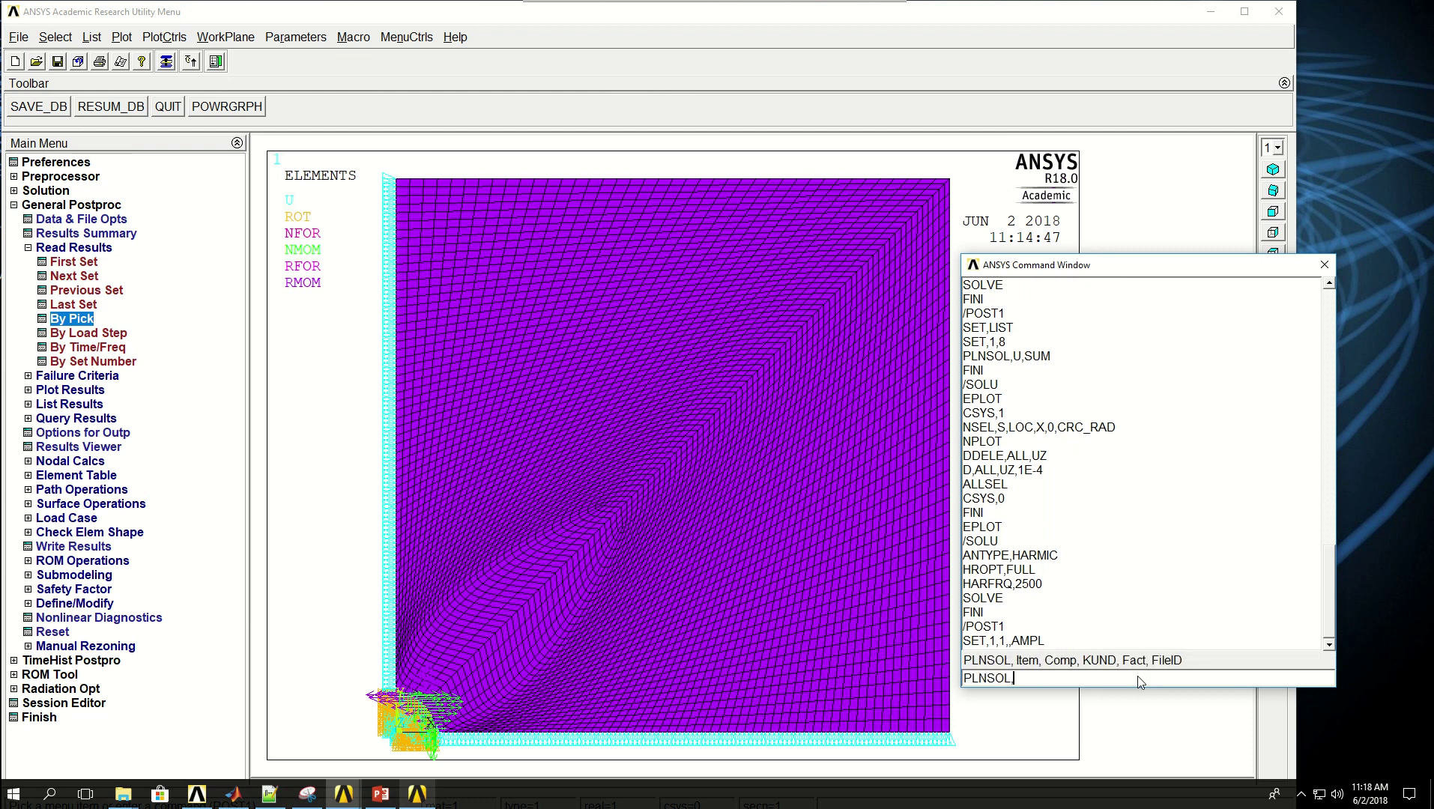
{"action": "type", "text": "U,Z"}
Plot the UZ displacement contour and tilt the plate to an oblique view.
{"action": "key", "text": "Return"}
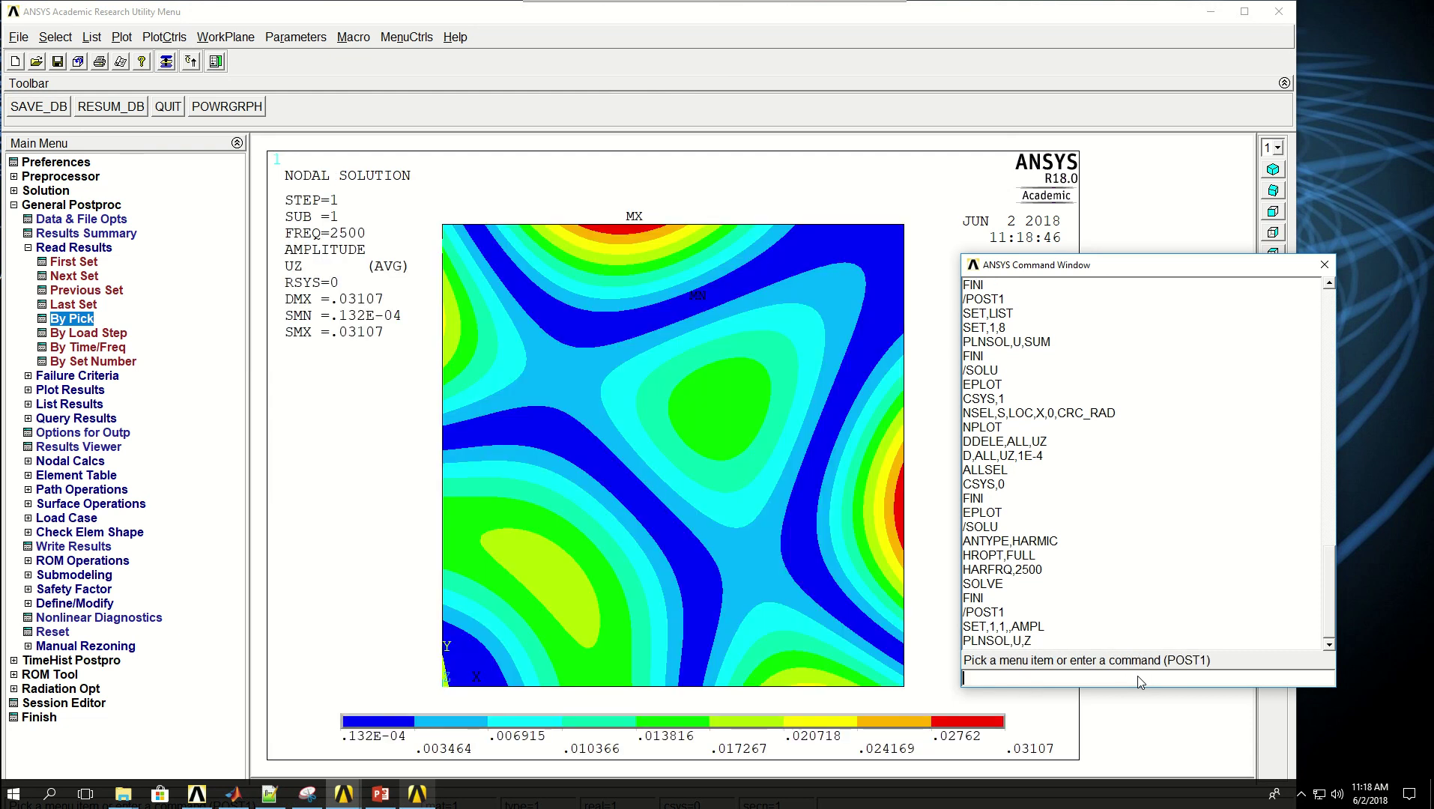
{"action": "right_click_drag", "start_coordinate": [731, 640], "coordinate": [738, 599], "text": "ctrl"}
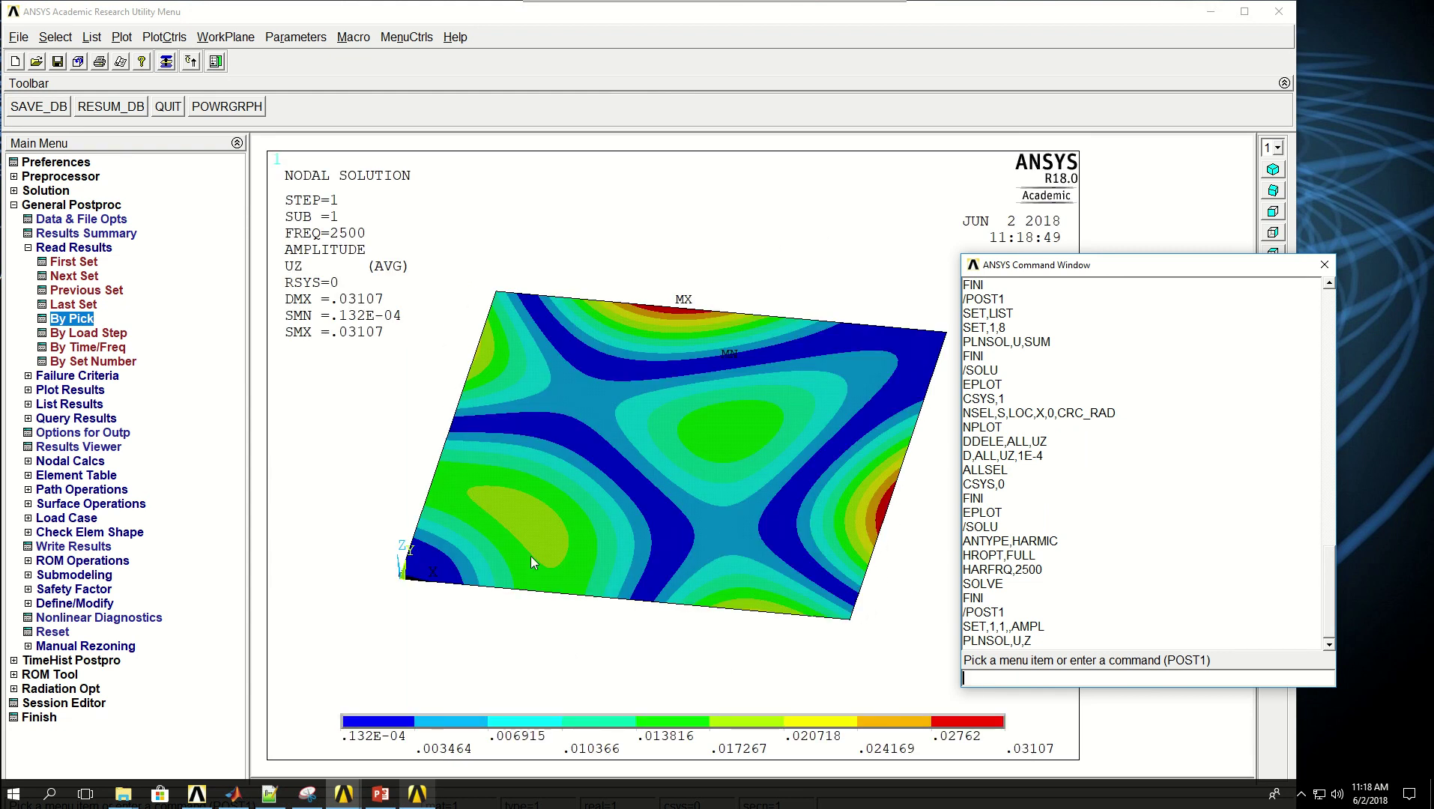
{"action": "right_click_drag", "start_coordinate": [530, 556], "coordinate": [503, 531], "text": "ctrl"}
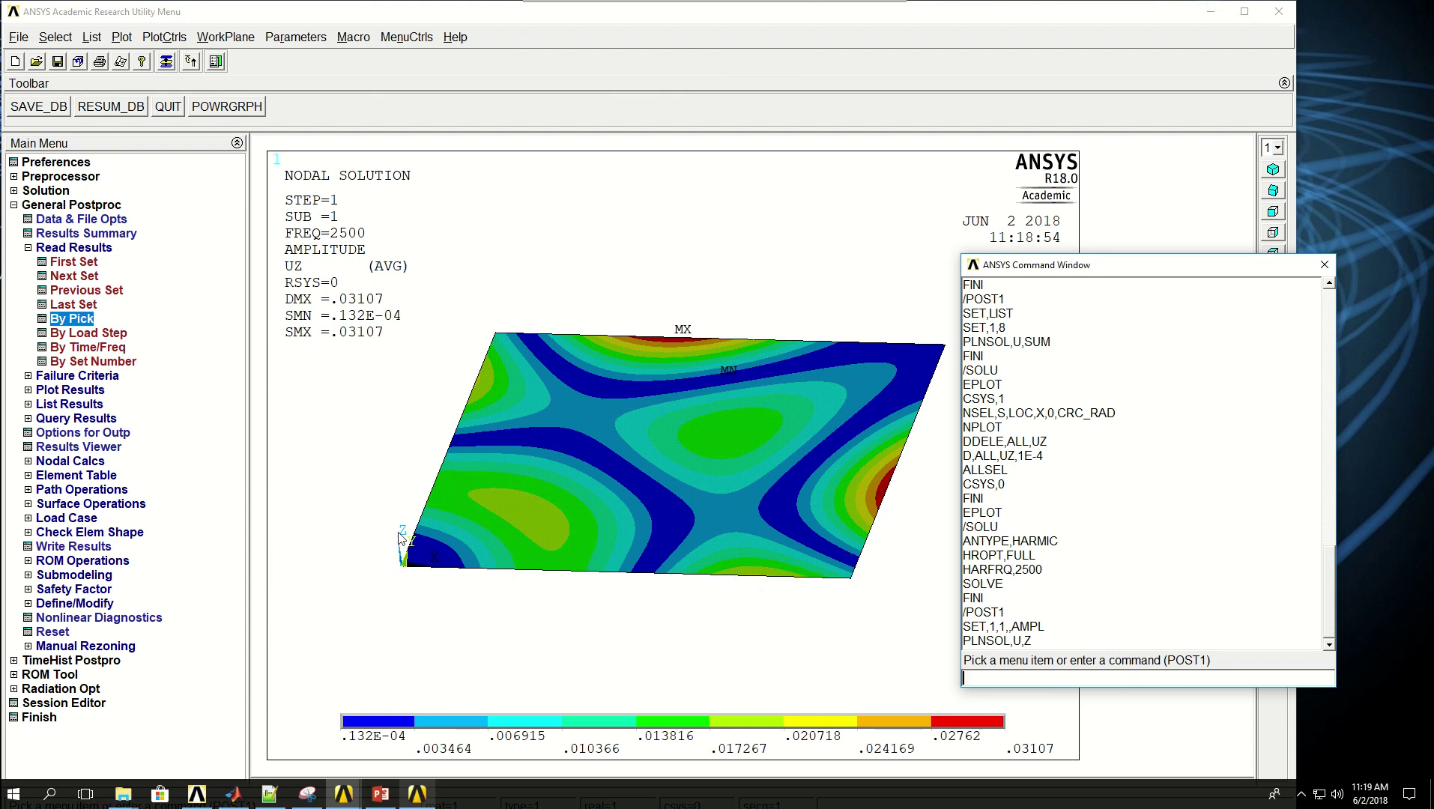
{"action": "left_click", "coordinate": [73, 392]}
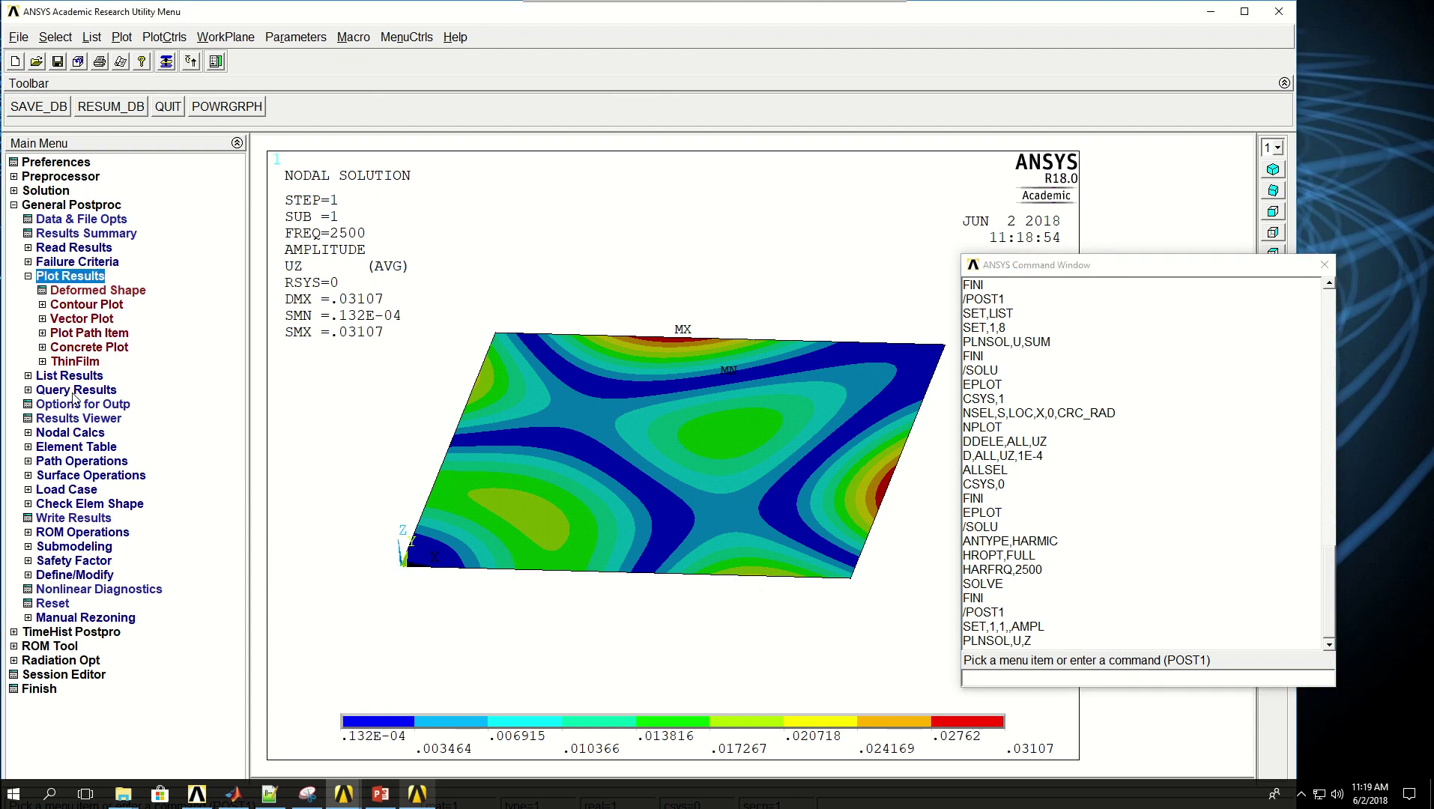
{"action": "left_click", "coordinate": [84, 305]}
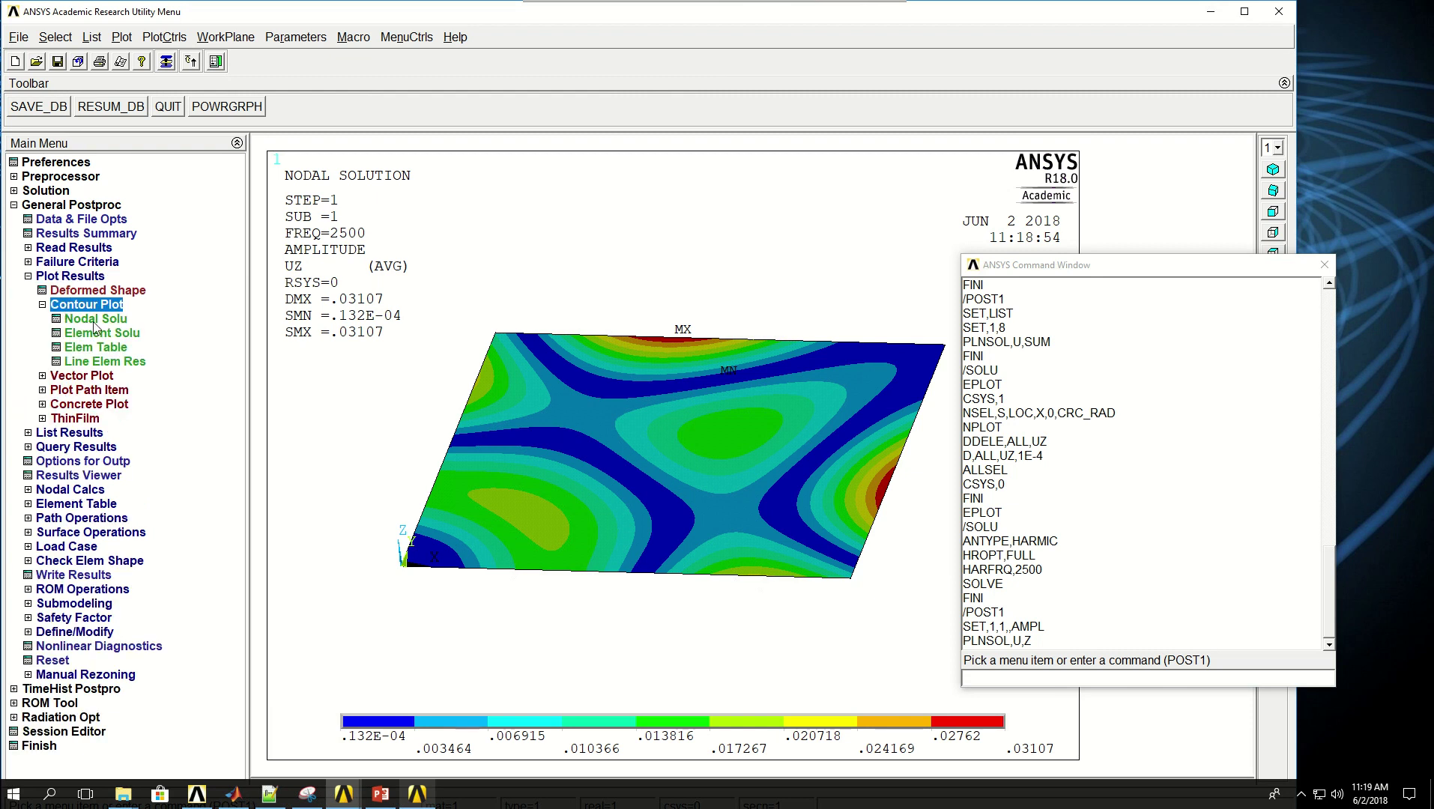
Plot the nodal Z-component of displacement contour with true-scale deformation.
{"action": "left_click", "coordinate": [93, 321]}
{"action": "left_click", "coordinate": [808, 510]}
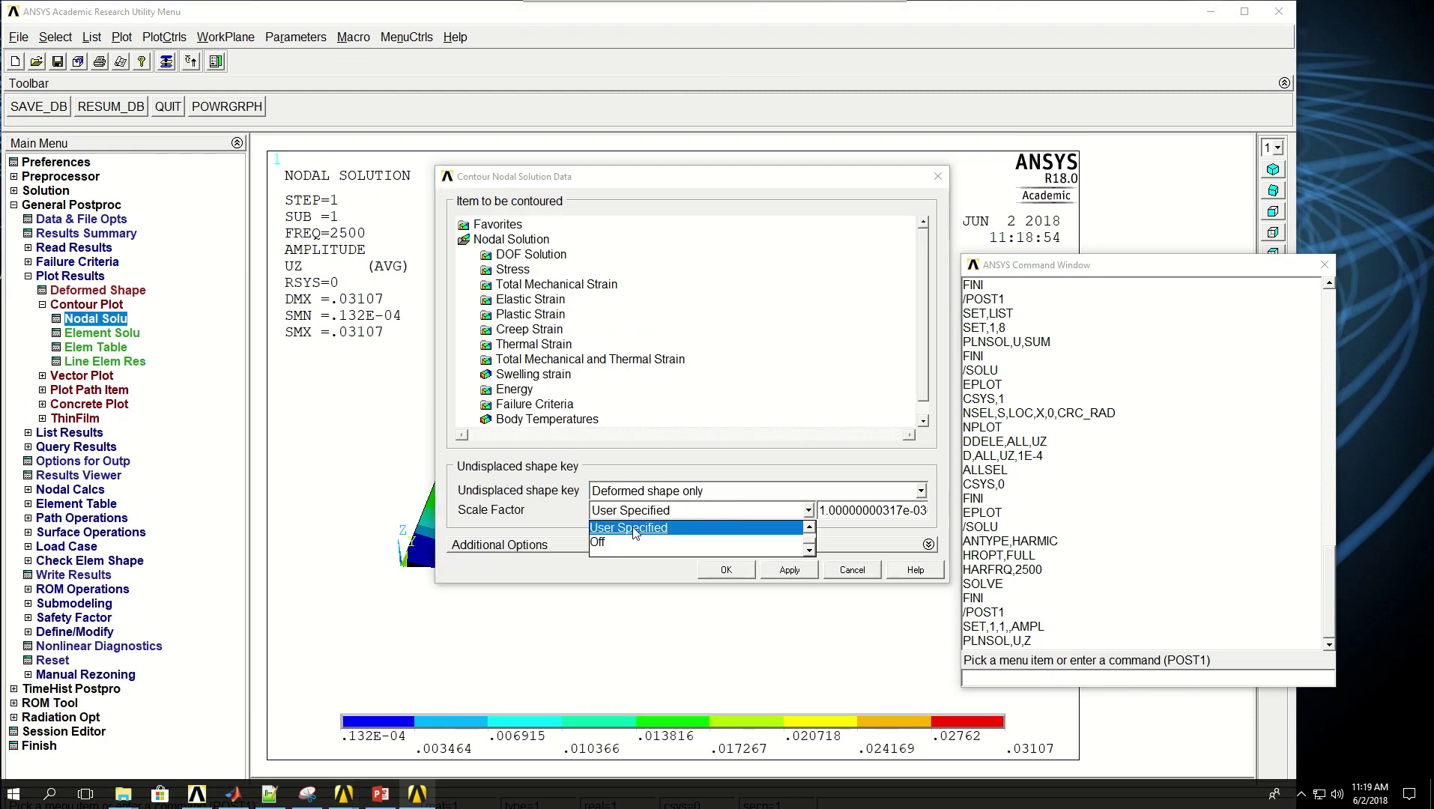
{"action": "left_click", "coordinate": [809, 527]}
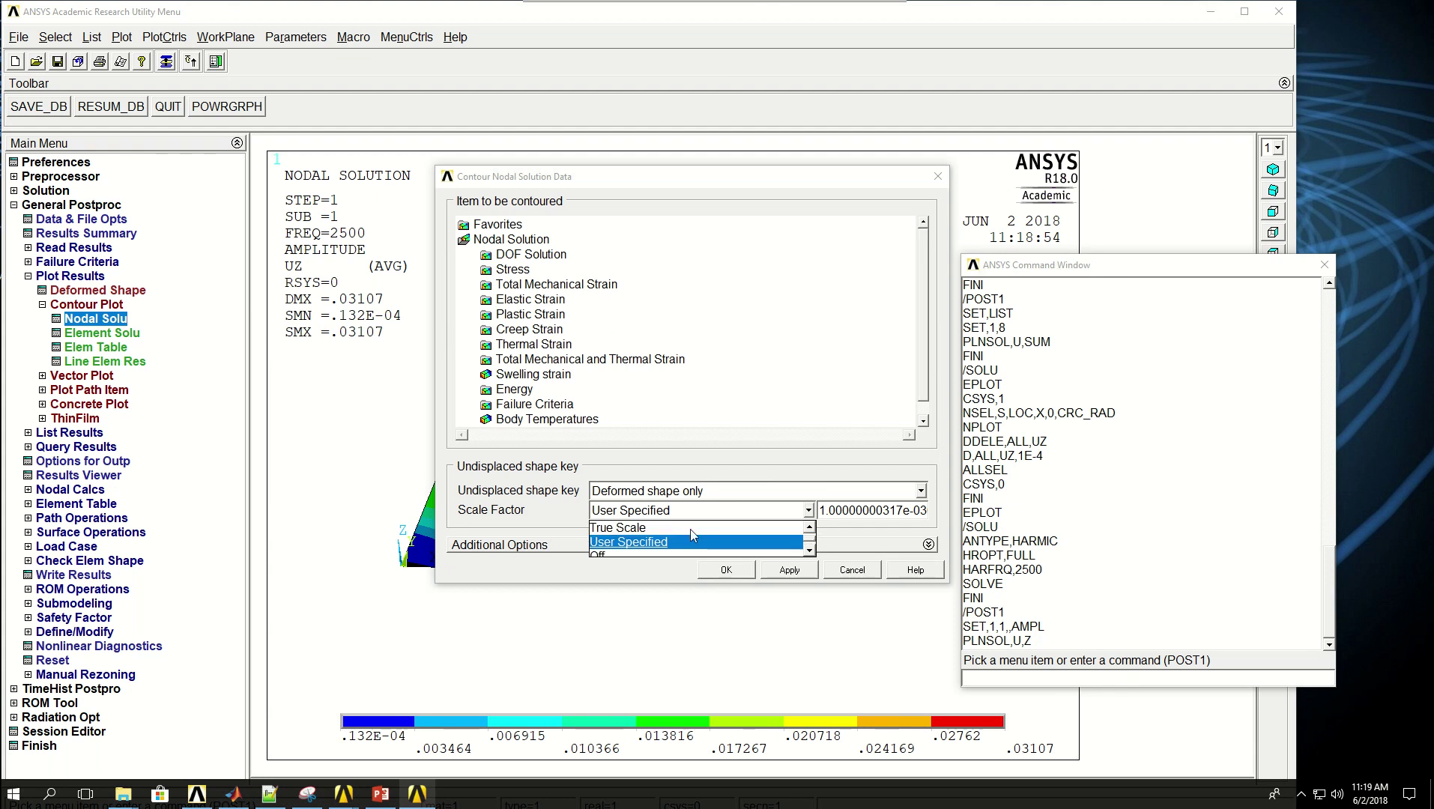
{"action": "left_click", "coordinate": [622, 529]}
{"action": "double_click", "coordinate": [539, 256]}
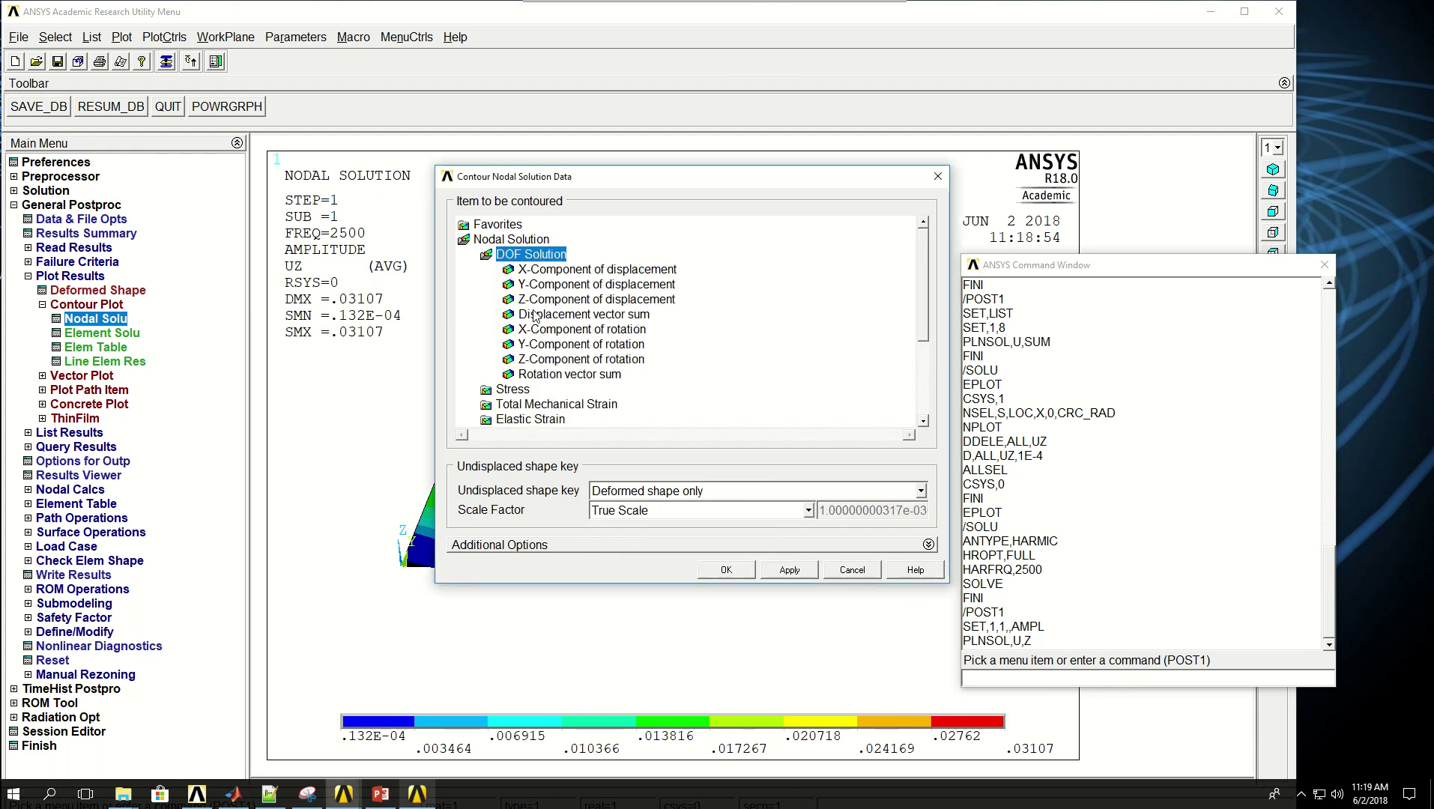
{"action": "left_click", "coordinate": [547, 300]}
{"action": "left_click", "coordinate": [746, 569]}
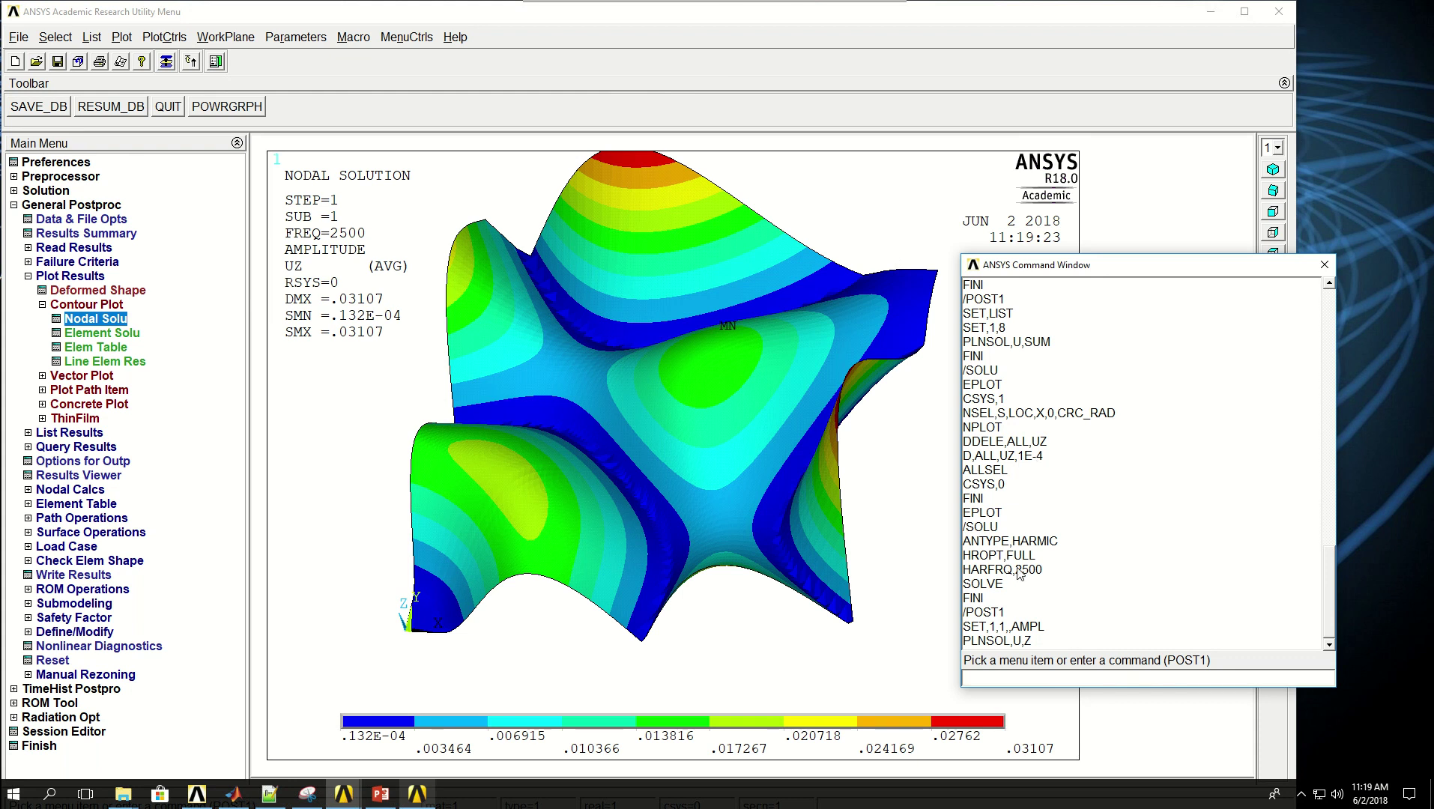
Redraw the nodal UZ contour with a user-specified deformation scale factor of 1E-3.
{"action": "left_click", "coordinate": [118, 322]}
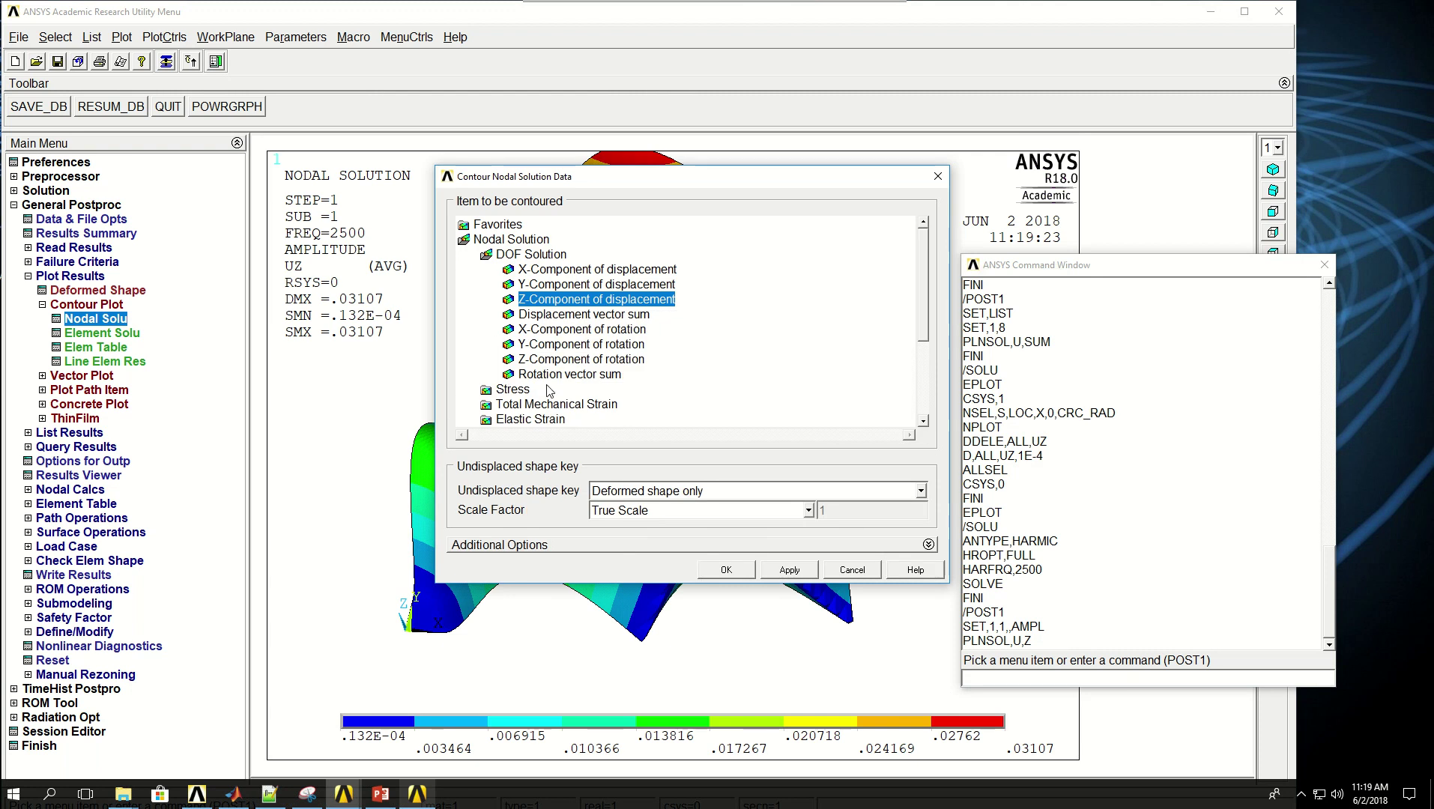
{"action": "left_click", "coordinate": [809, 512]}
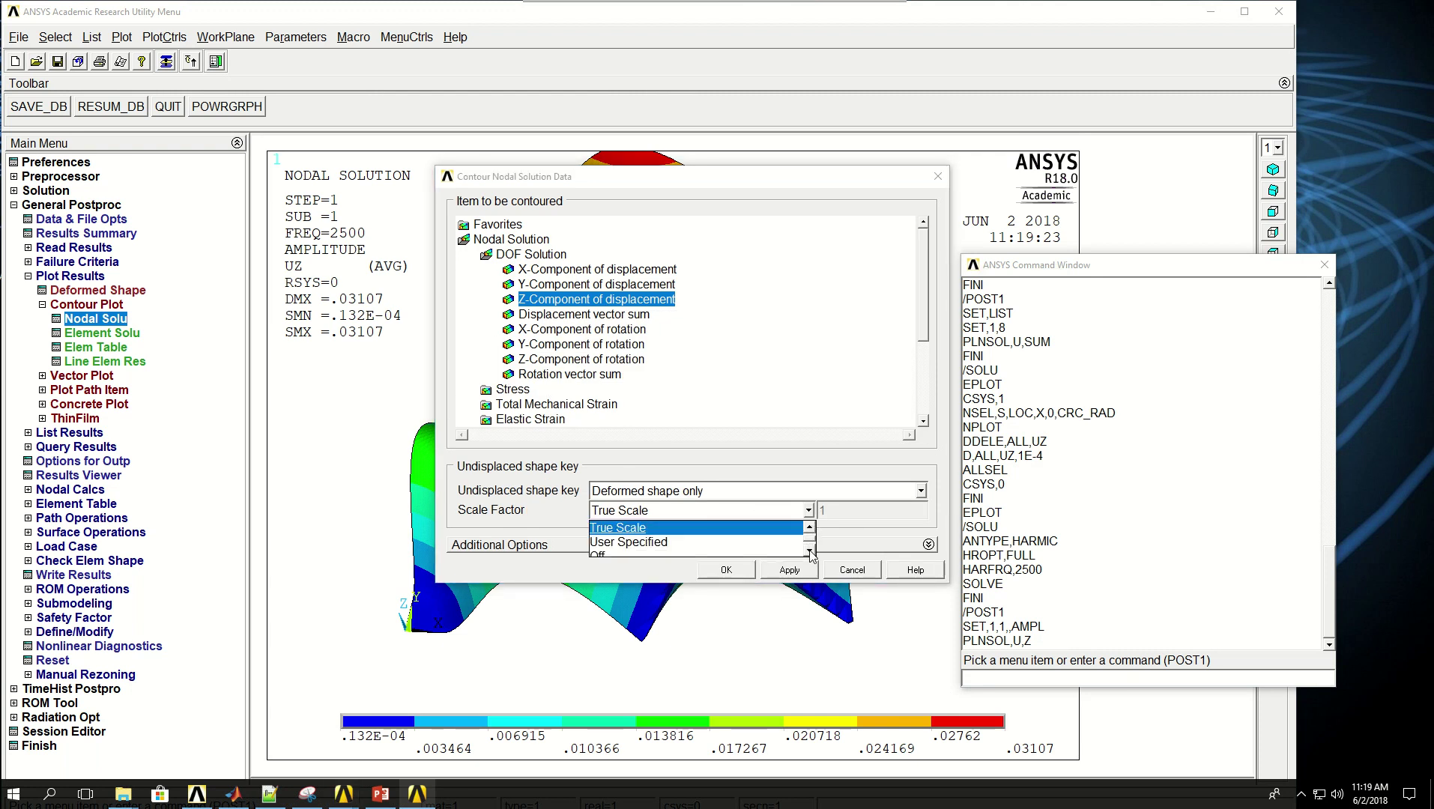
{"action": "left_click", "coordinate": [610, 541]}
{"action": "left_click", "coordinate": [751, 573]}
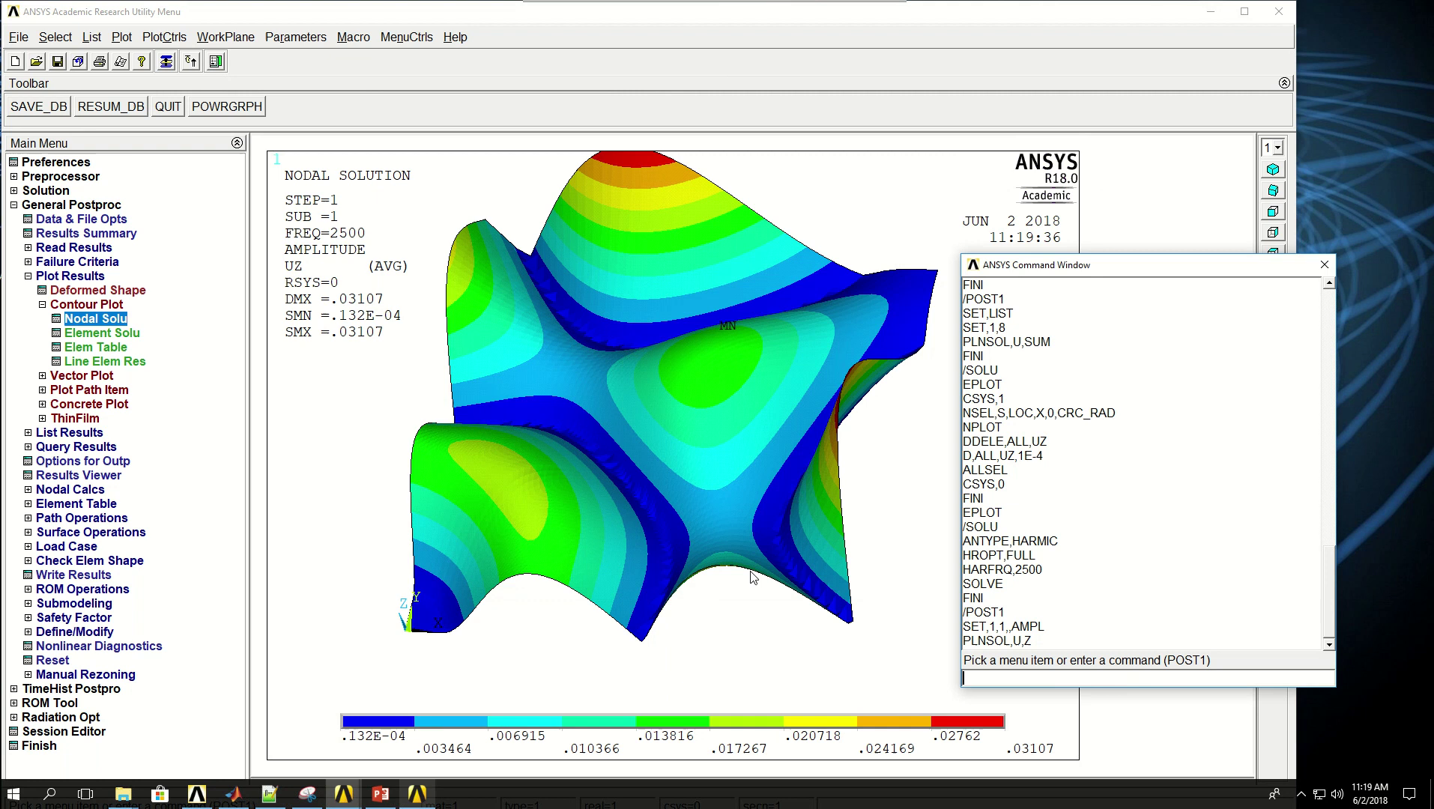
{"action": "left_click", "coordinate": [105, 321]}
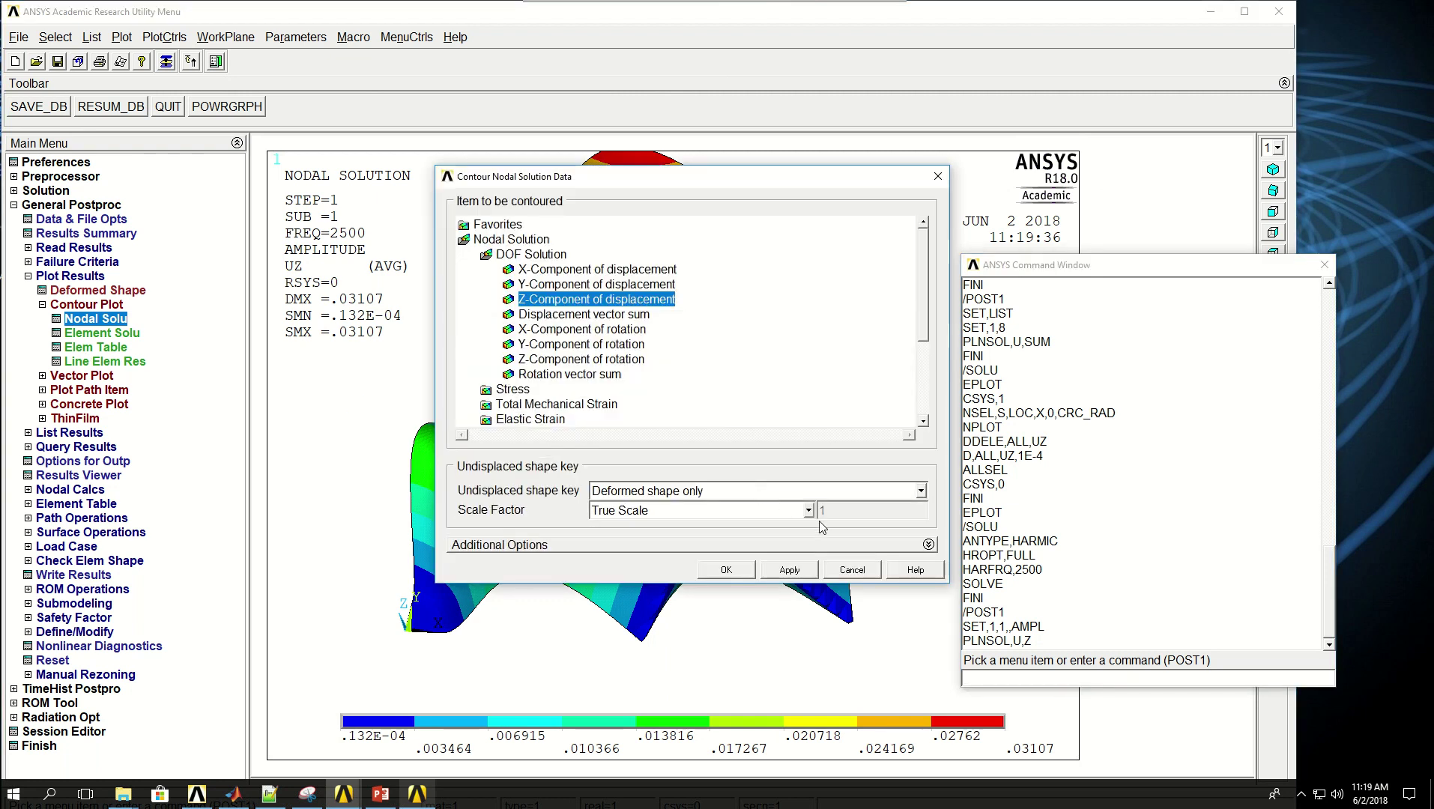
{"action": "left_click", "coordinate": [810, 514]}
{"action": "left_click", "coordinate": [645, 544]}
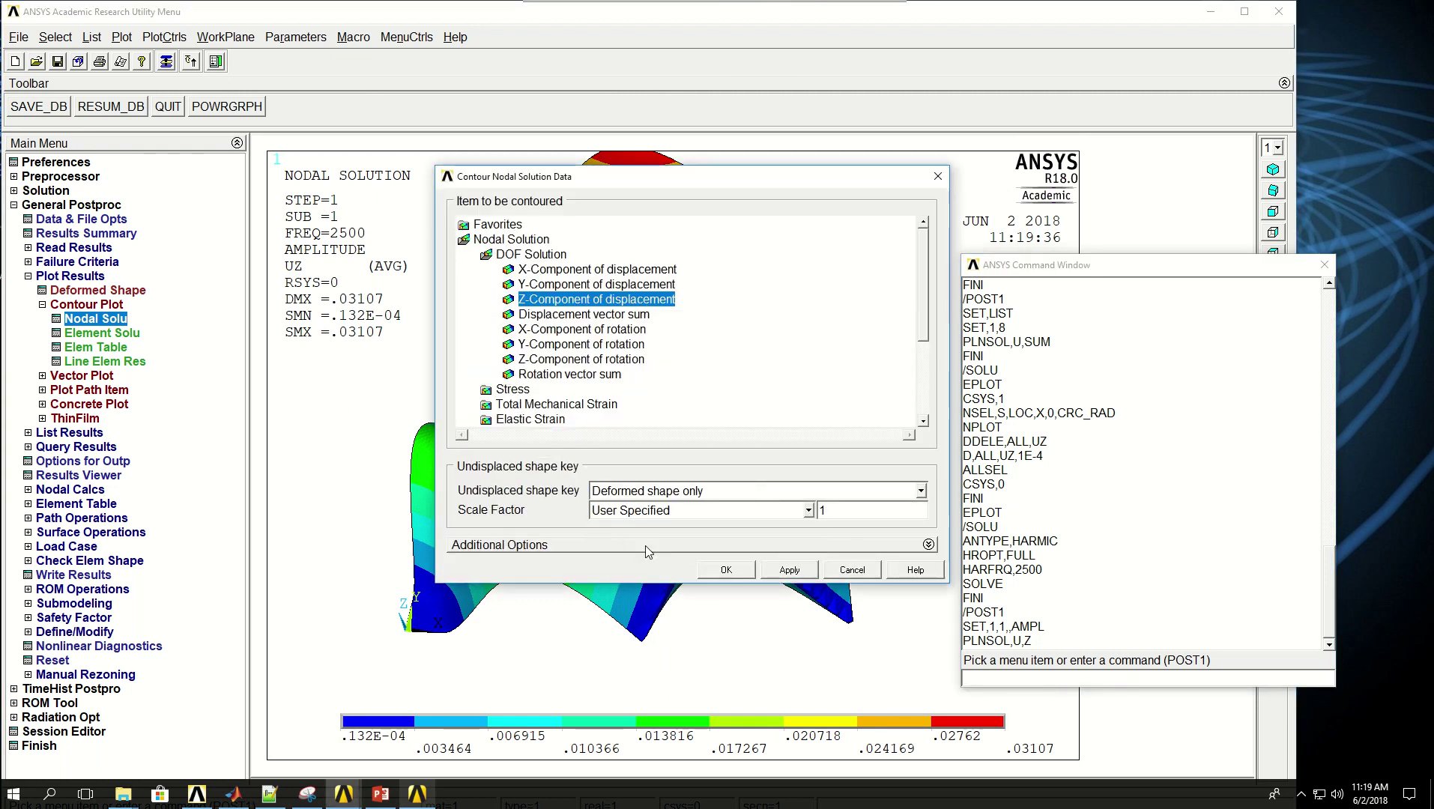
{"action": "type", "text": "E-3"}
{"action": "key", "text": "Return"}
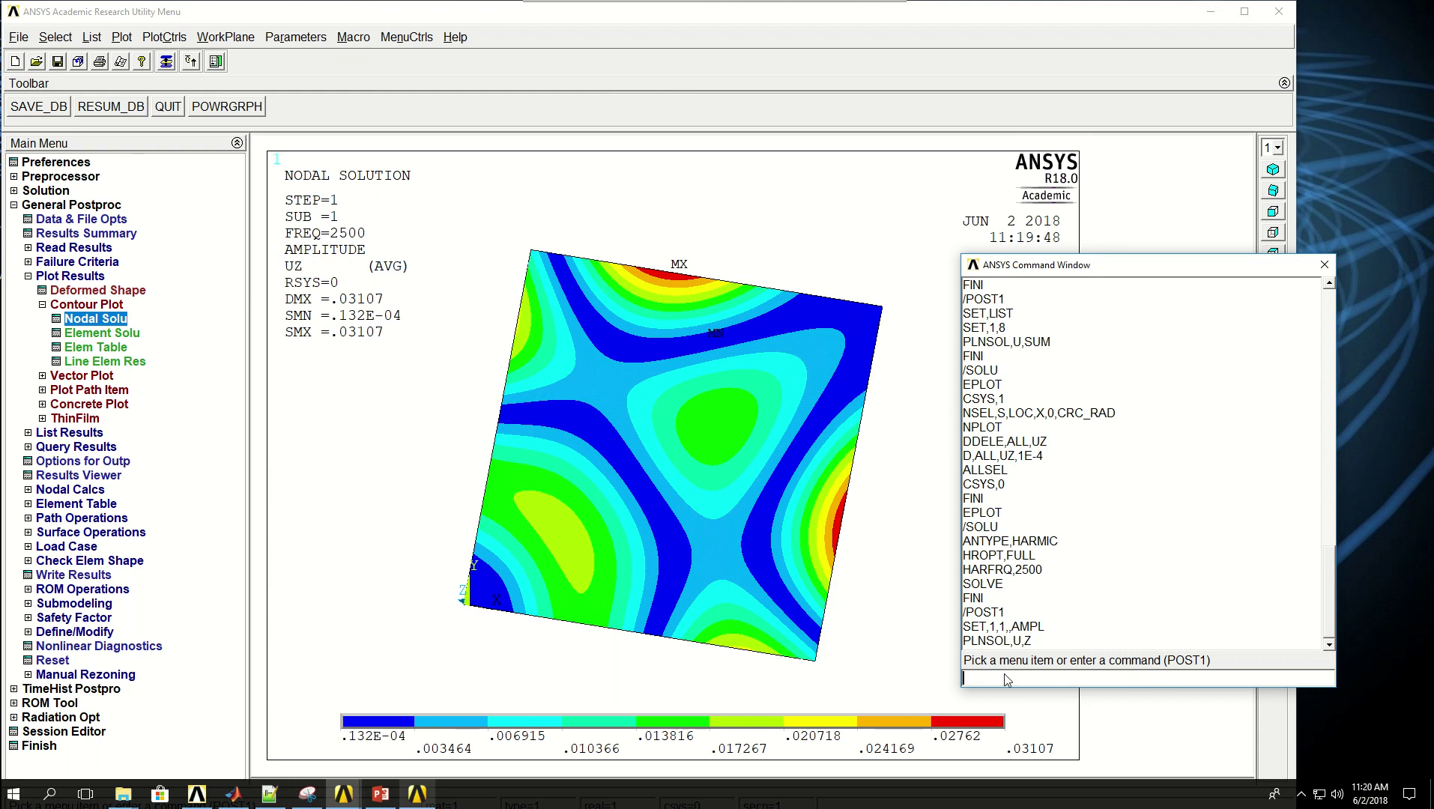
Contour von Mises stress with PLESOL,S,EQV, then equivalent elastic strain with PLESOL,EPEL,EQV.
{"action": "type", "text": "PLESO"}
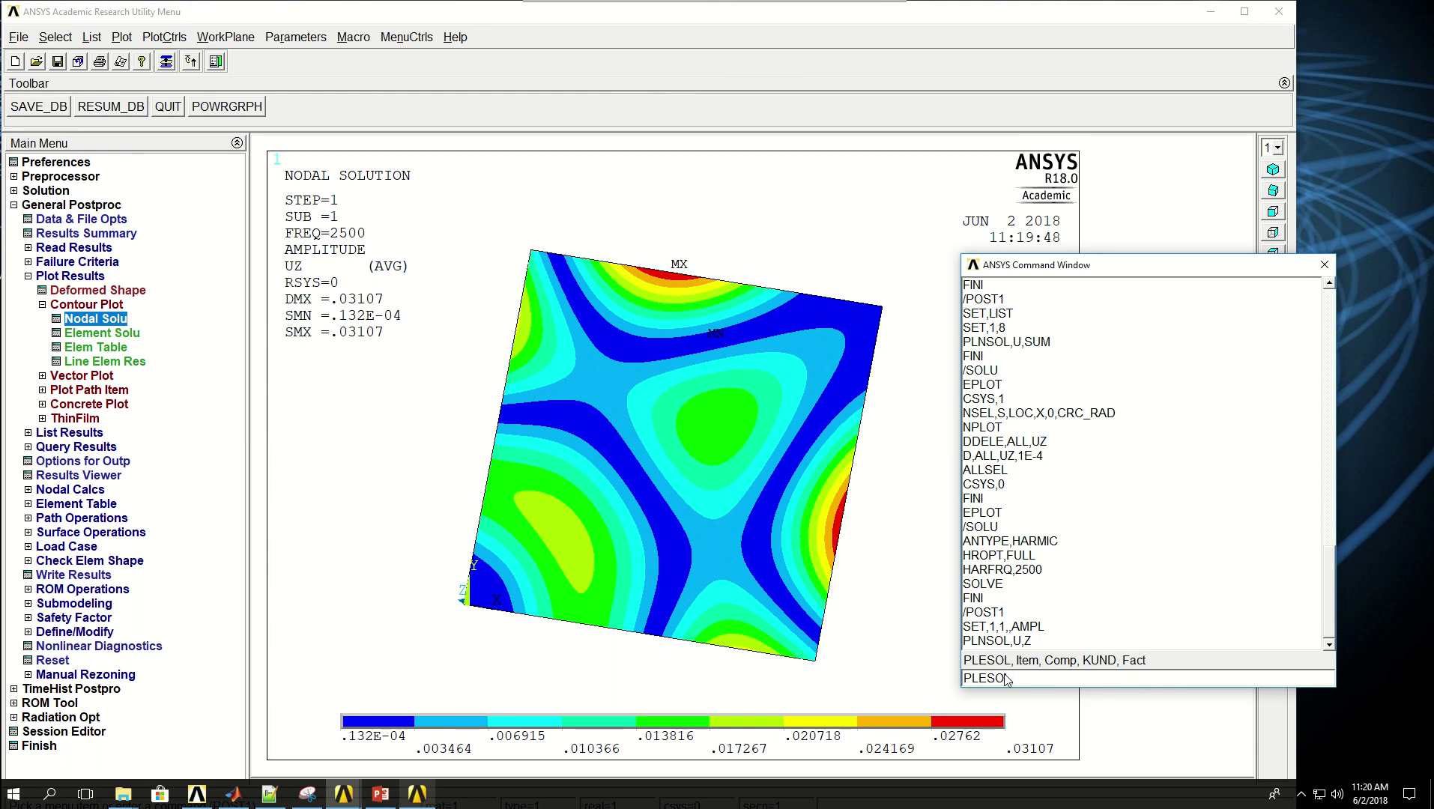
{"action": "type", "text": "L,S,EQV"}
{"action": "key", "text": "Return"}
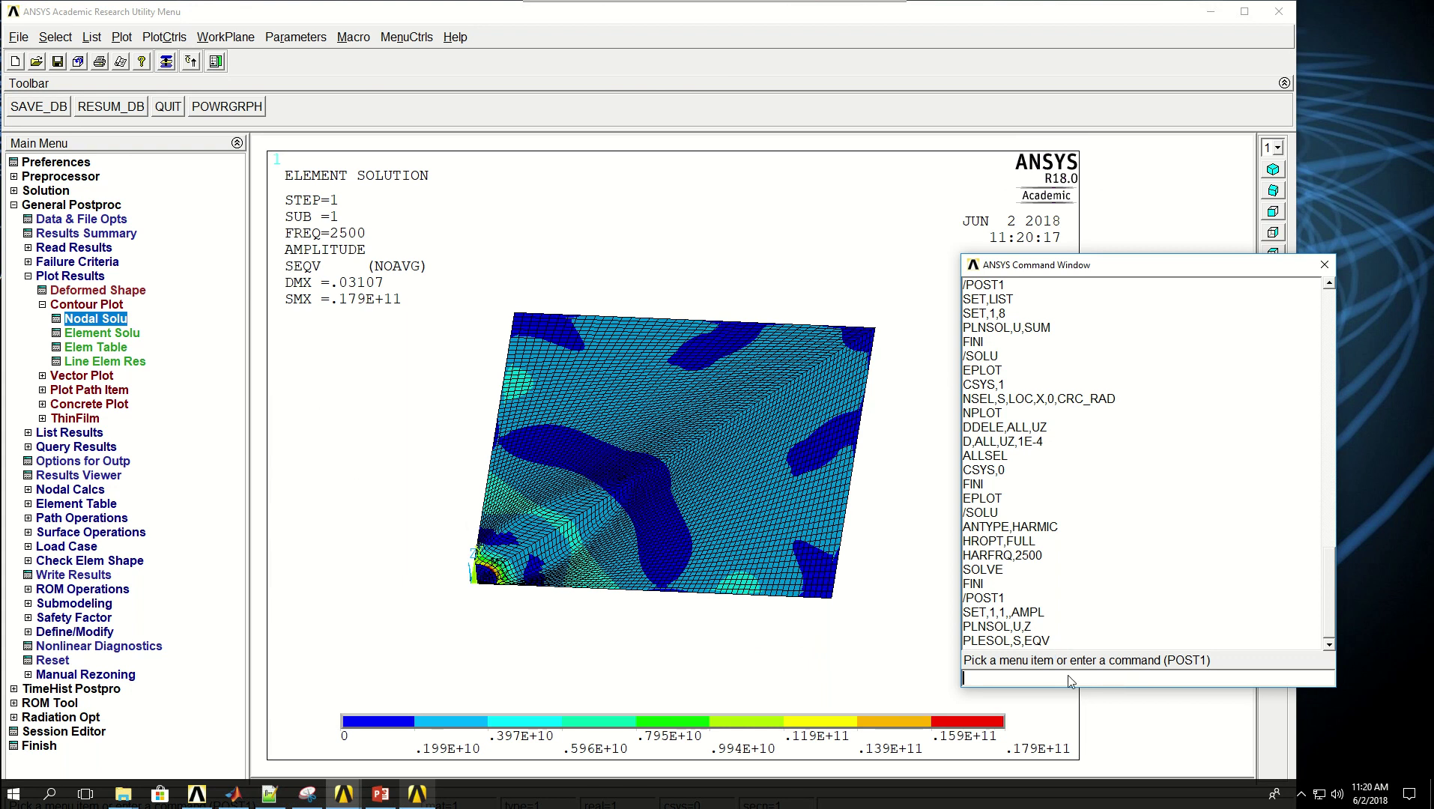
{"action": "type", "text": "PLESOL"}
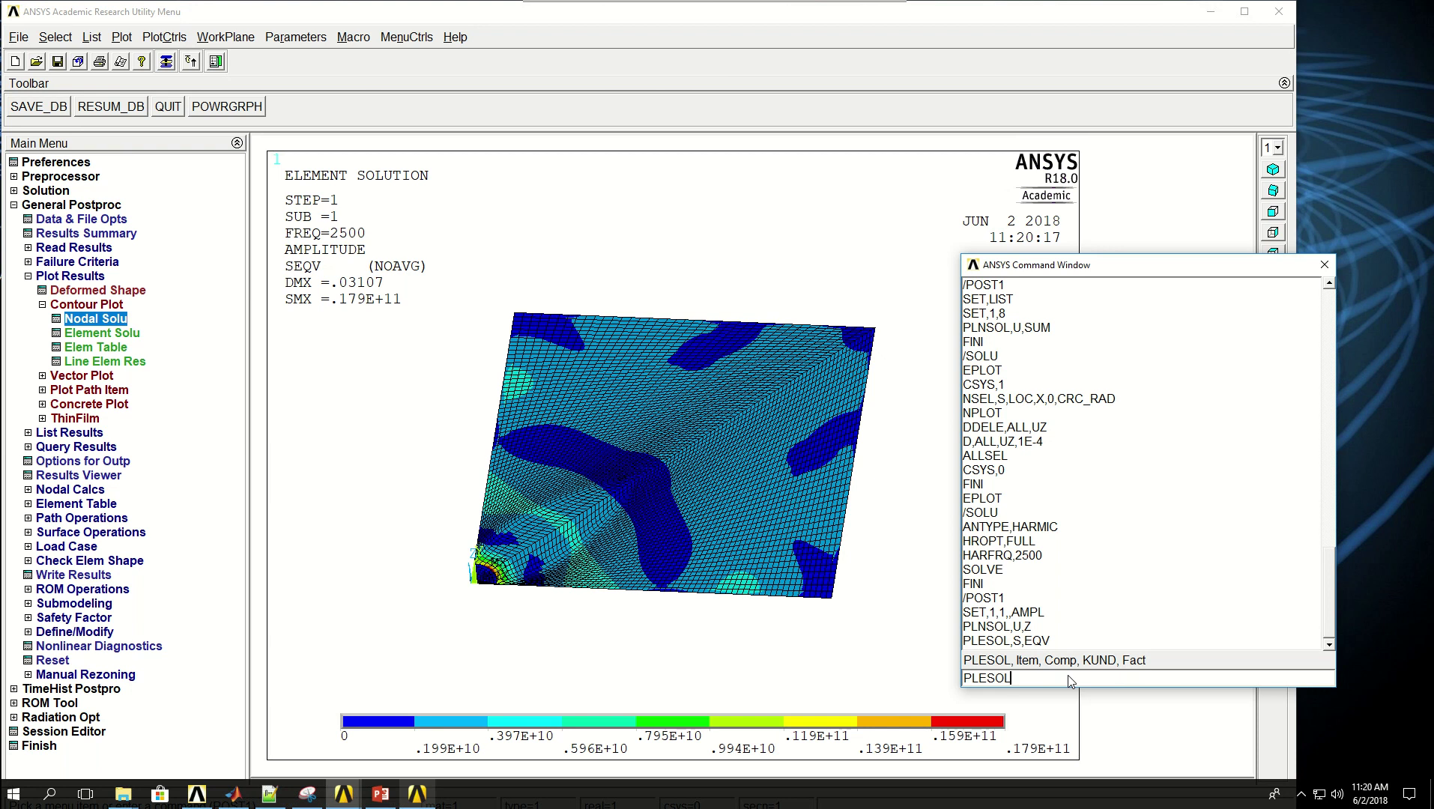
{"action": "type", "text": ",EPEL,EQV"}
{"action": "key", "text": "Return"}
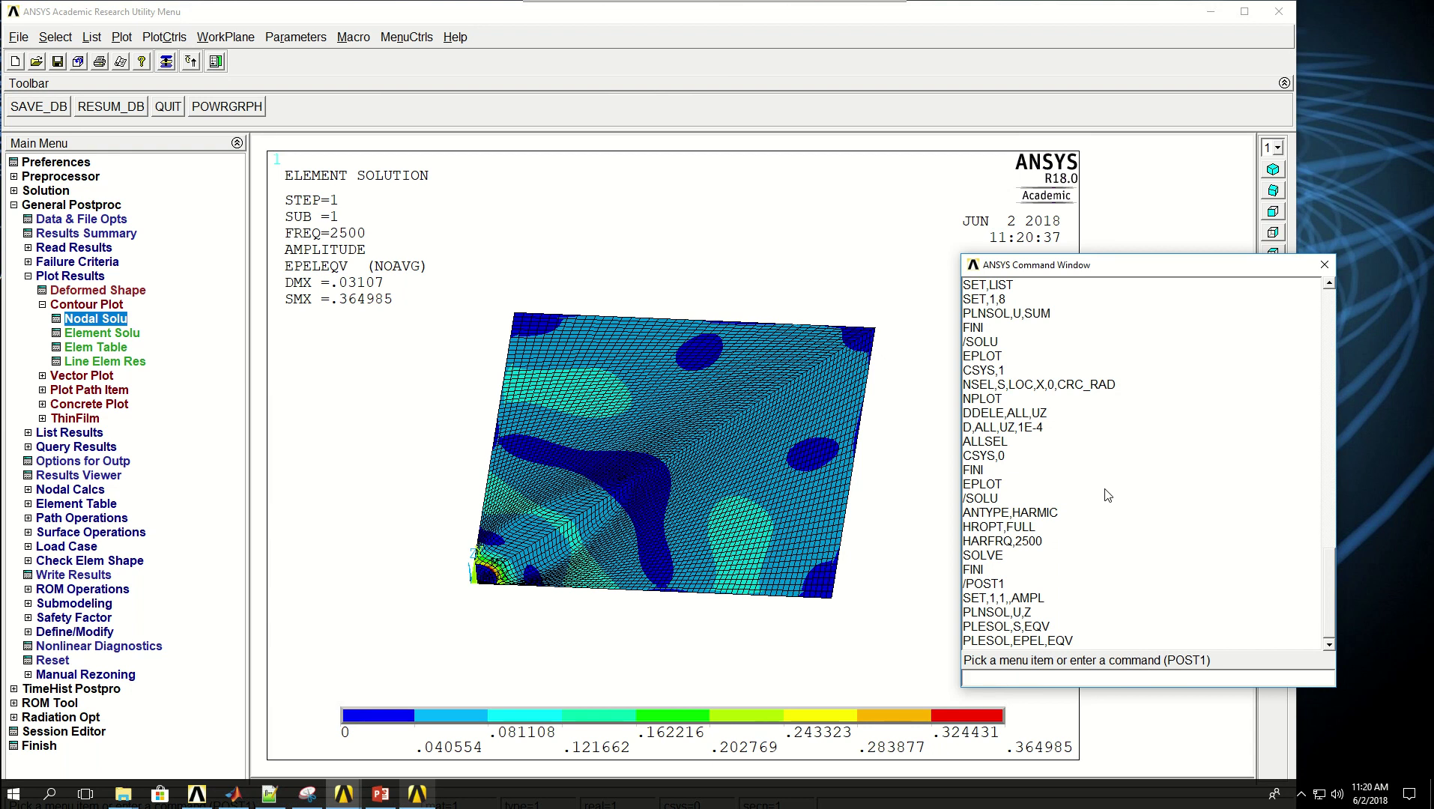
Expand the plate plot using quarter dihedral symmetry.
{"action": "left_click", "coordinate": [182, 39]}
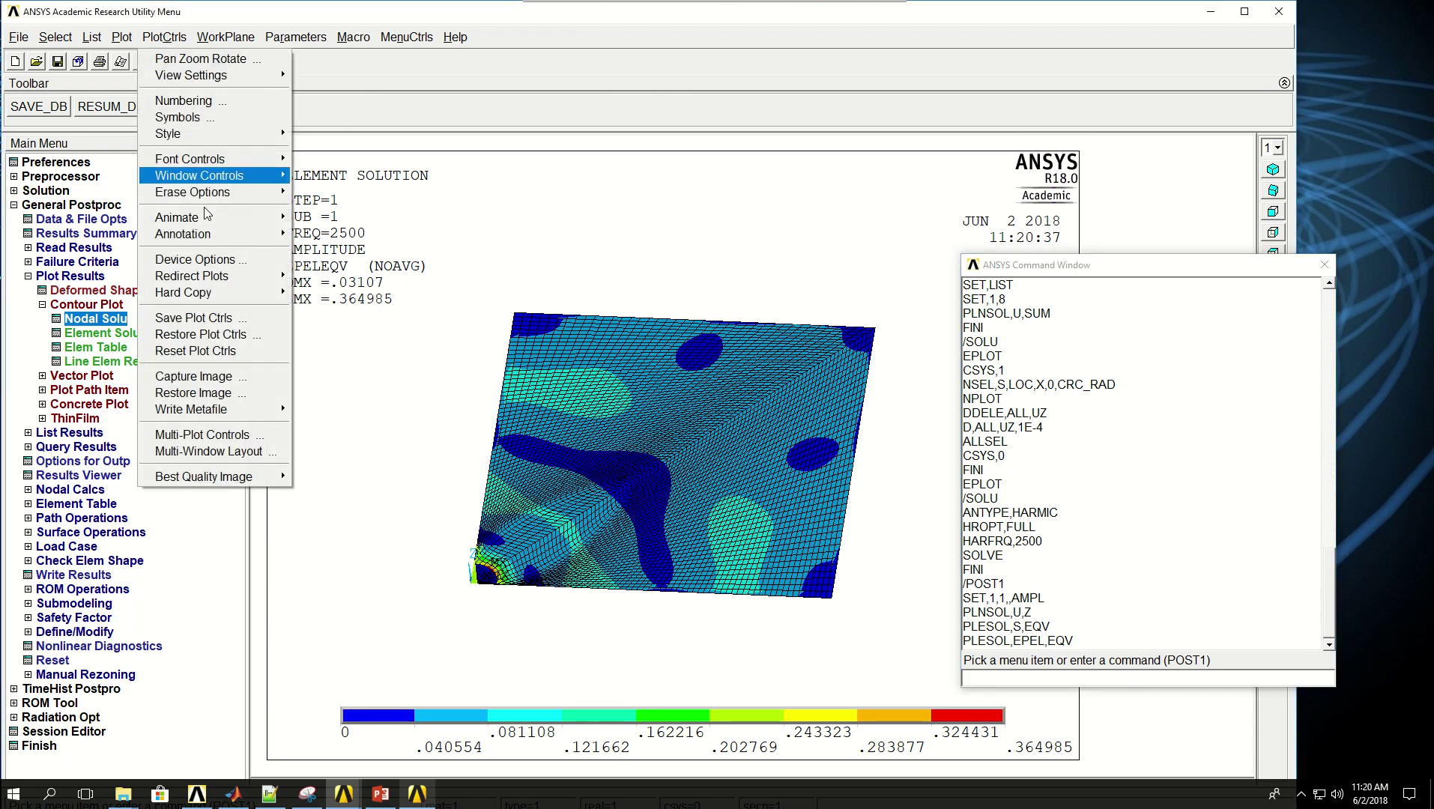
{"action": "mouse_move", "coordinate": [189, 131]}
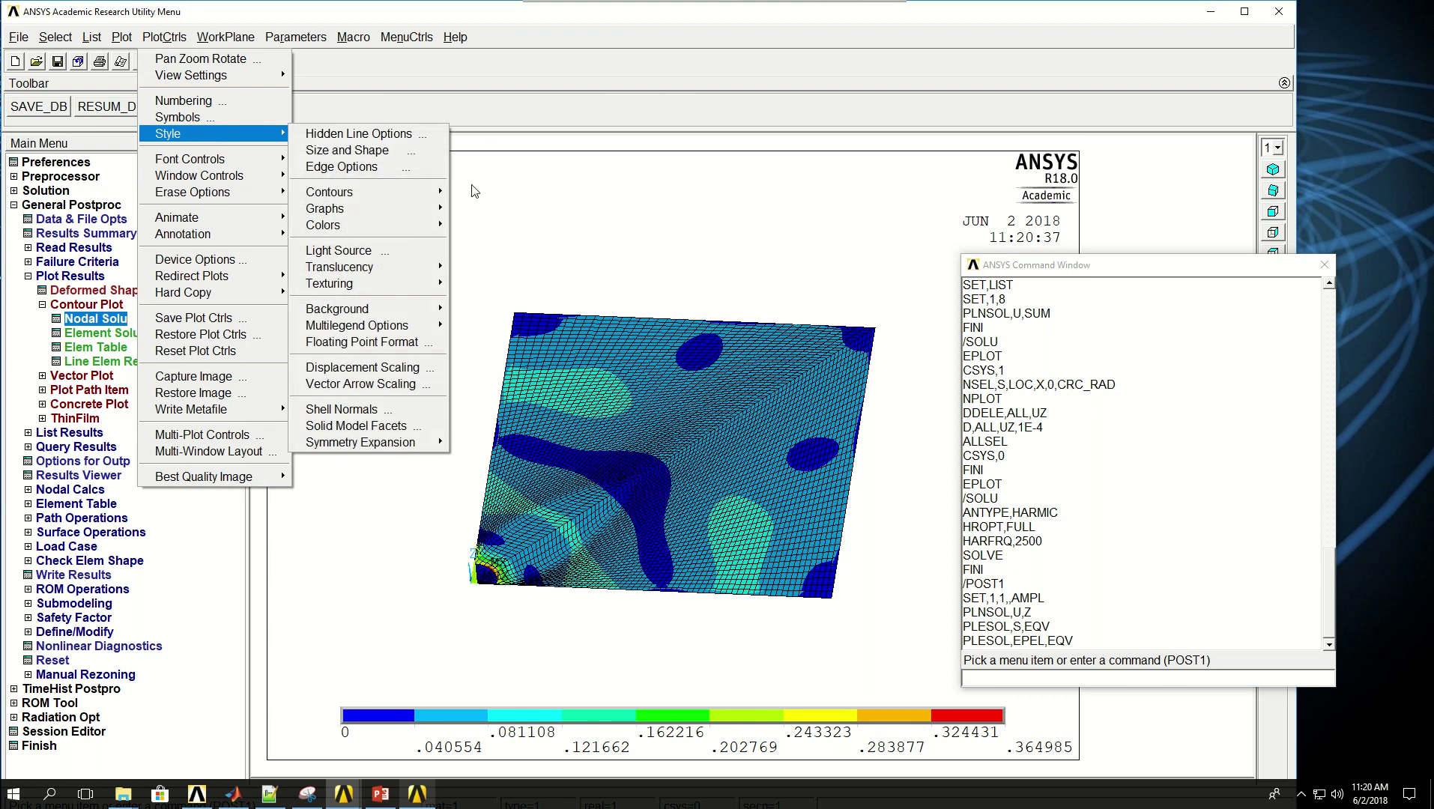
{"action": "mouse_move", "coordinate": [396, 450]}
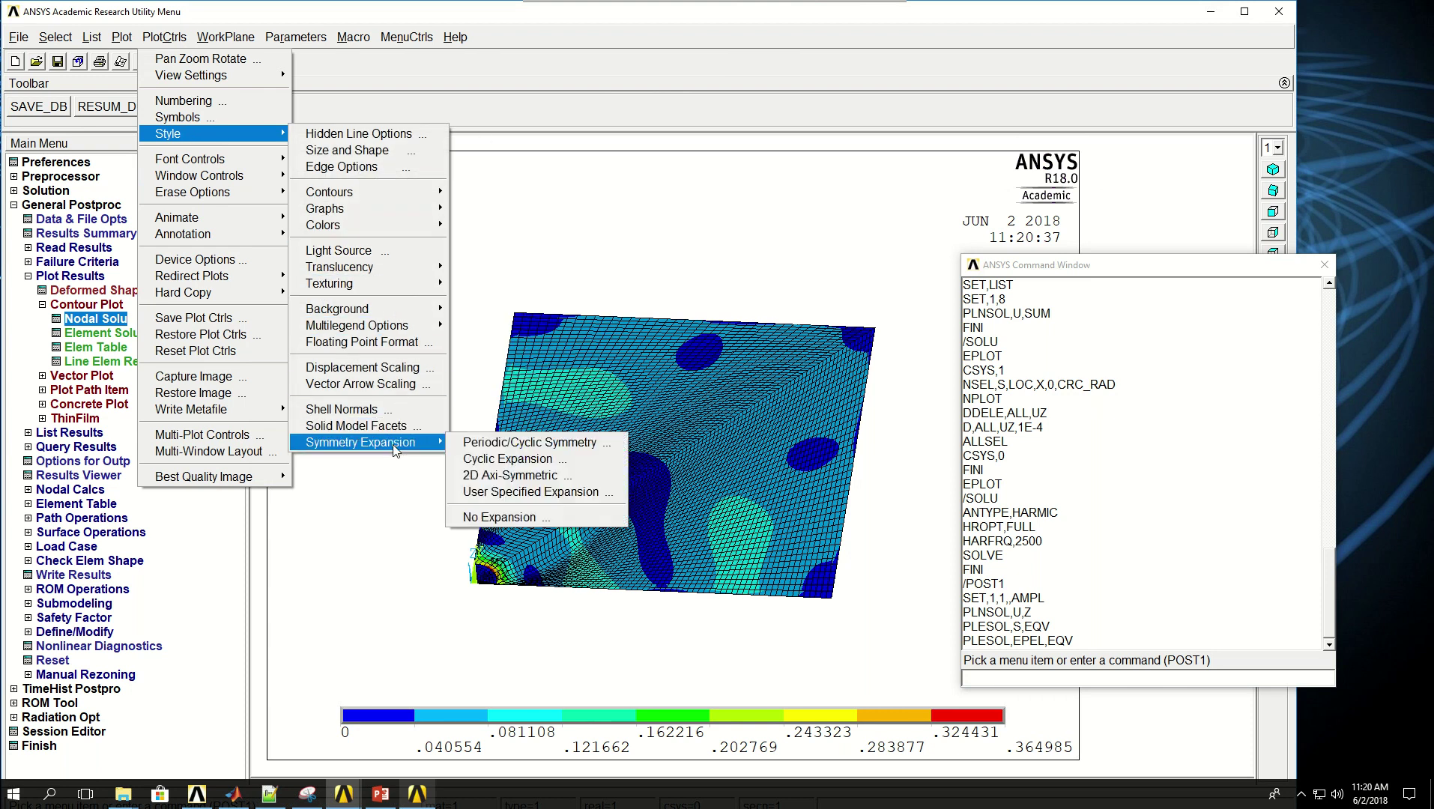
{"action": "left_click", "coordinate": [483, 443]}
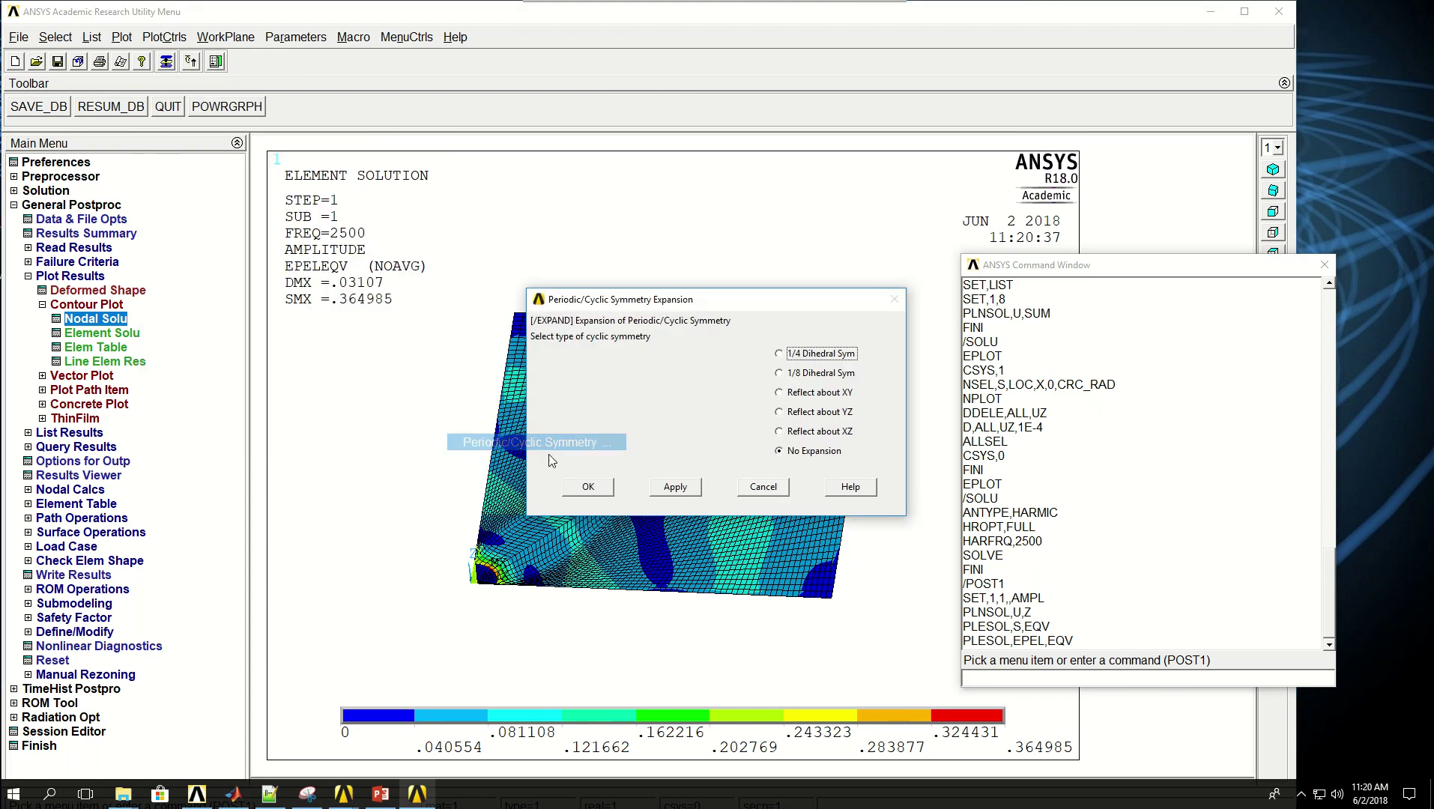
{"action": "left_click", "coordinate": [590, 489]}
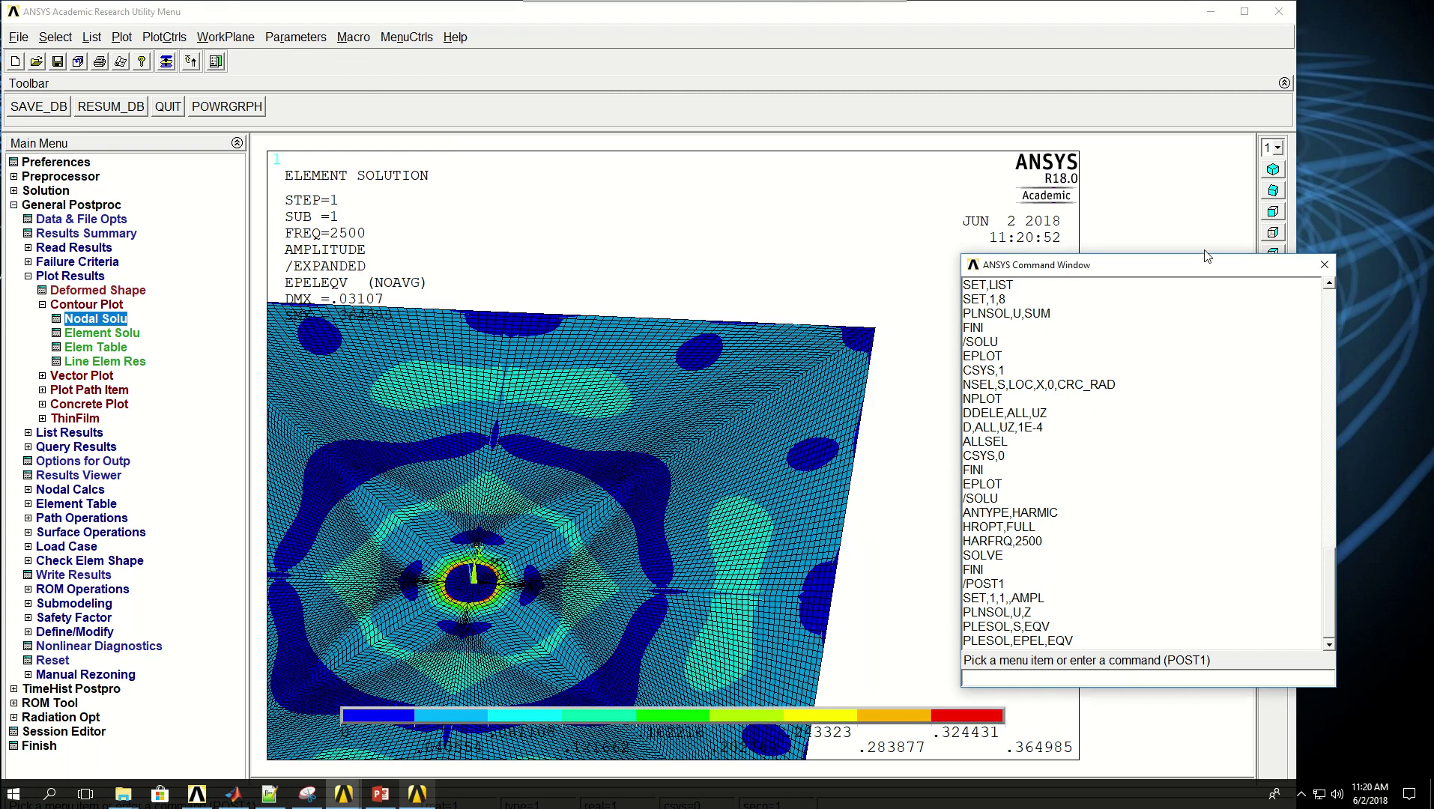
Fit the expanded plate in view and tilt the strain contour to an oblique angle.
{"action": "left_click_drag", "start_coordinate": [1185, 266], "coordinate": [1050, 416]}
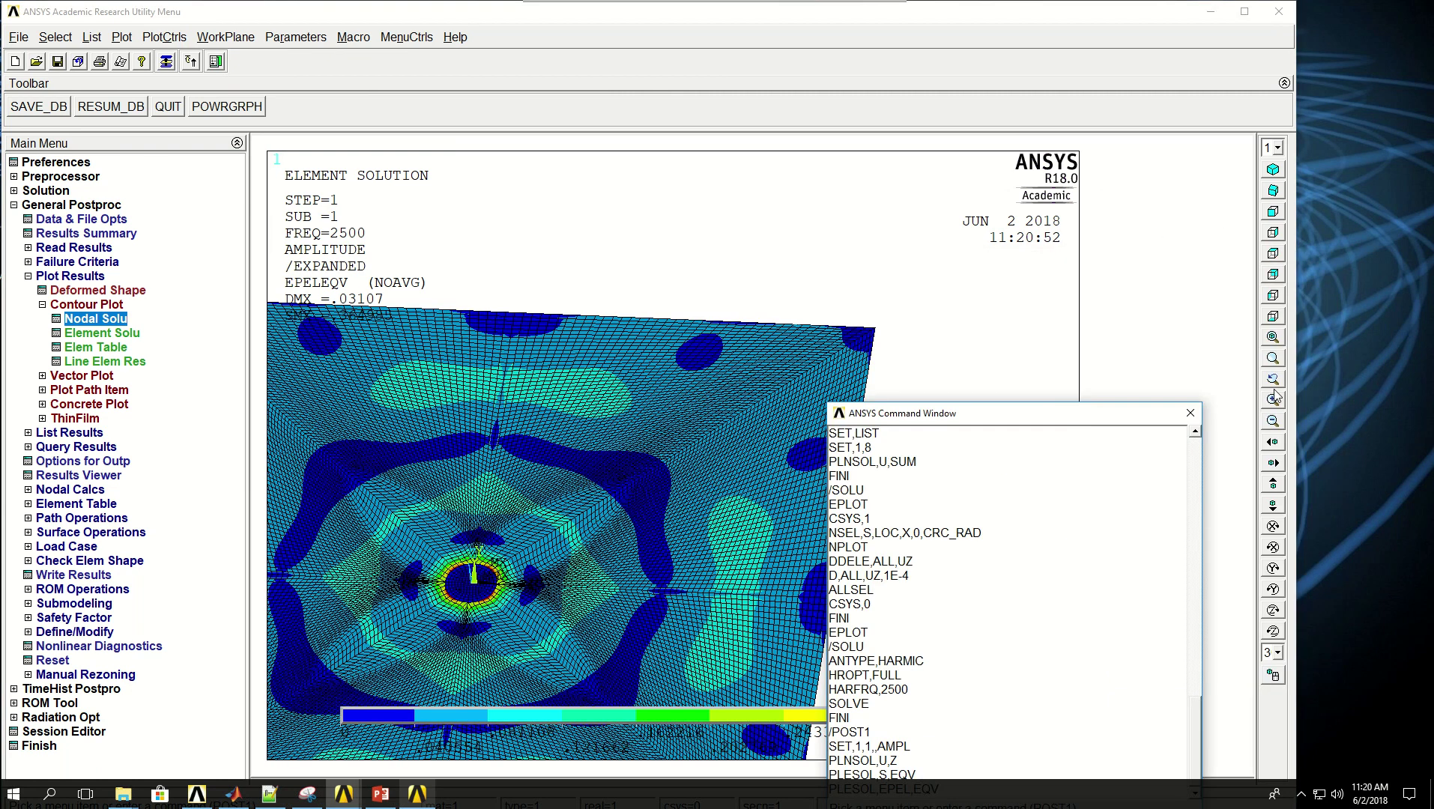
{"action": "left_click", "coordinate": [1273, 338]}
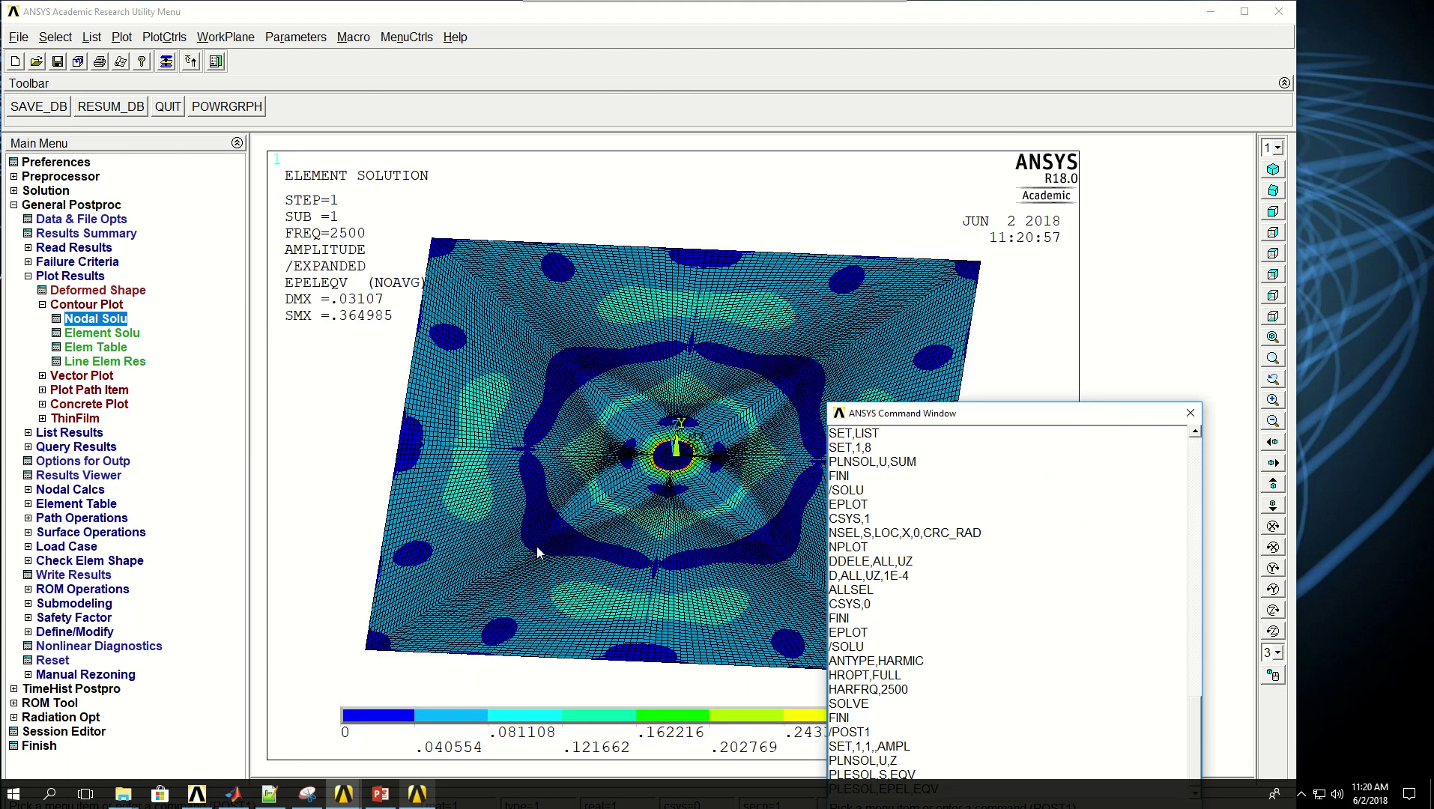
{"action": "right_click_drag", "start_coordinate": [541, 503], "coordinate": [547, 549], "text": "ctrl"}
{"action": "left_click_drag", "start_coordinate": [933, 425], "coordinate": [1119, 321]}
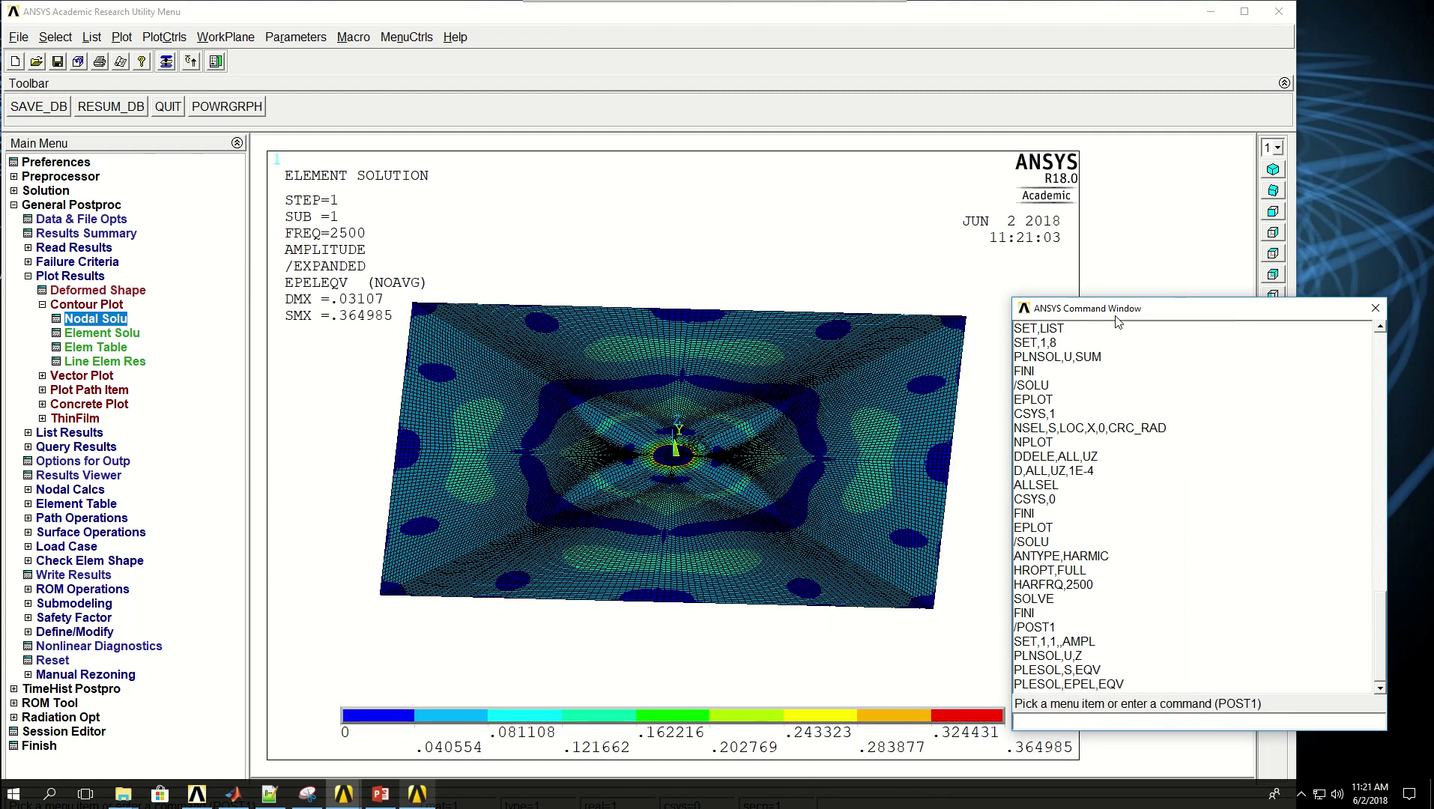
Plot the nodal UZ contour with PLNSOL,U,Z and a deformed-shape scale factor of 0.01.
{"action": "type", "text": "P"}
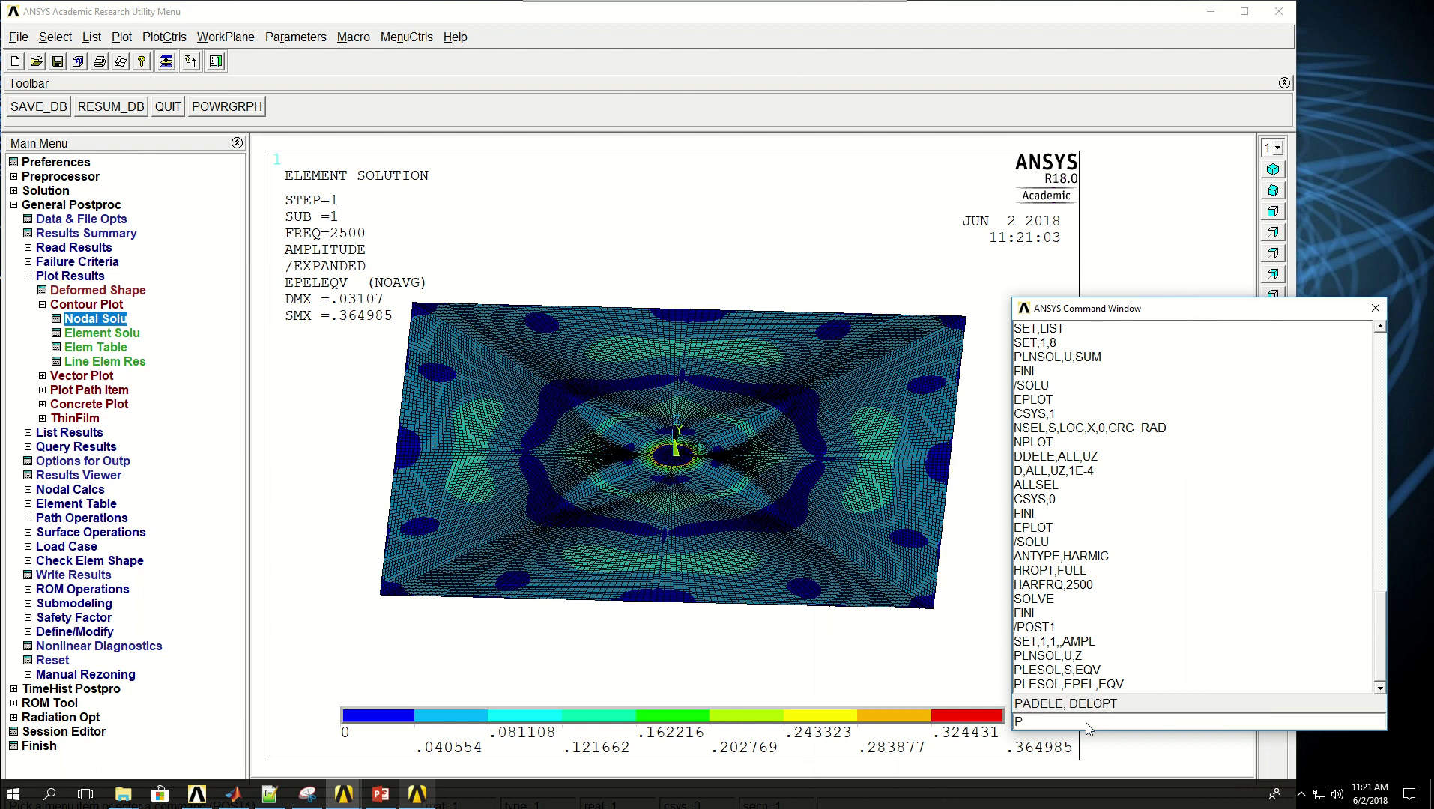
{"action": "type", "text": "LNSOL,U"}
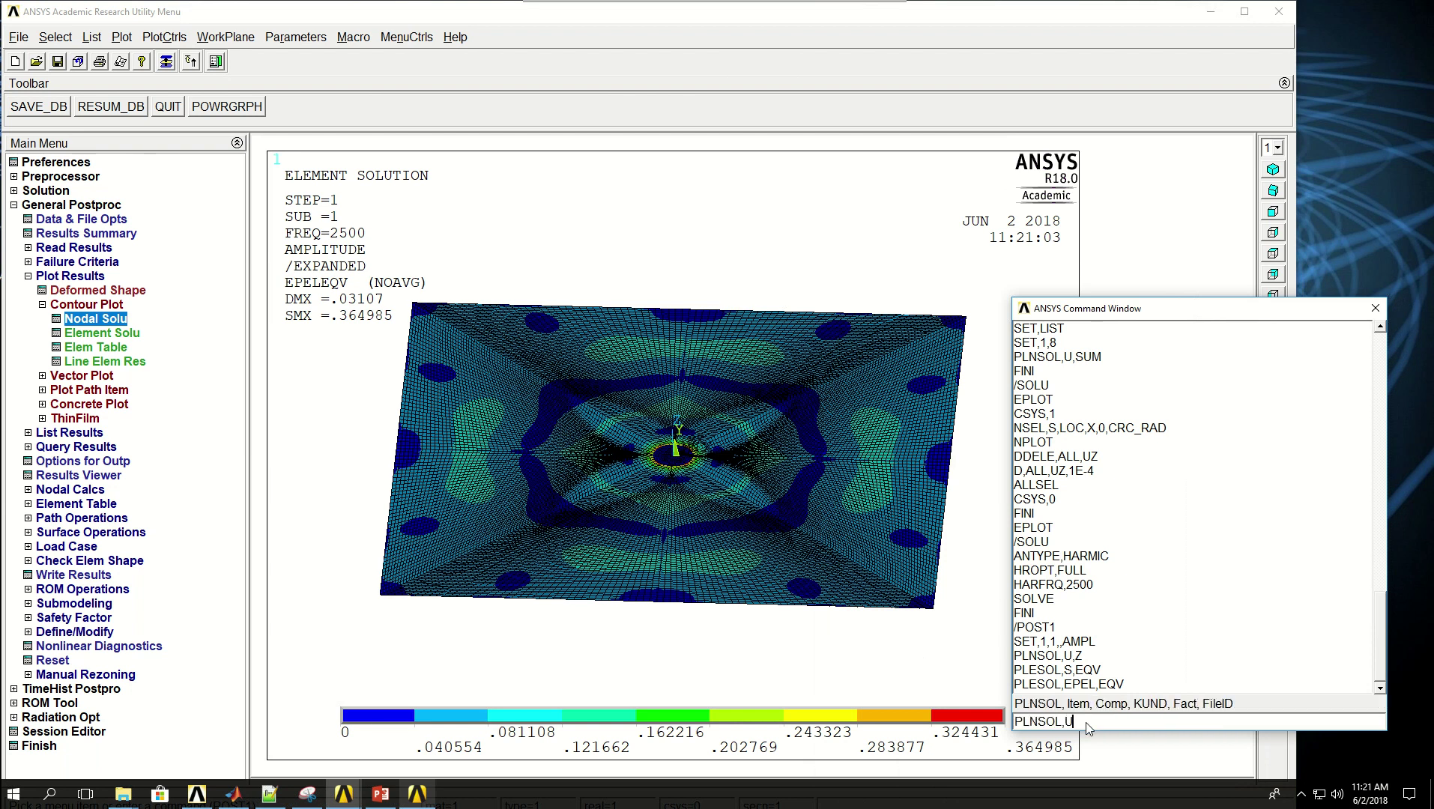
{"action": "type", "text": ",Z"}
{"action": "key", "text": "Return"}
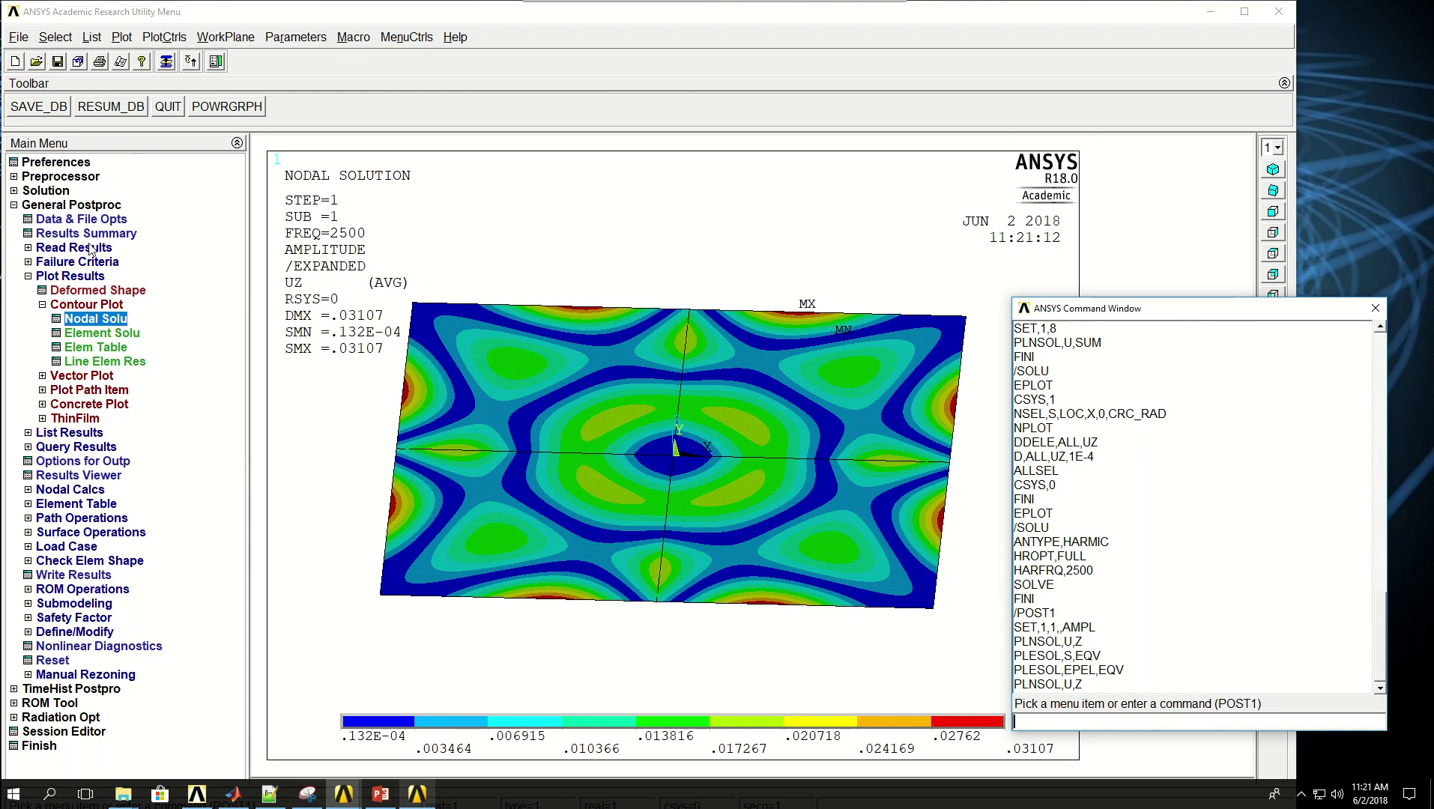
{"action": "left_click", "coordinate": [96, 319]}
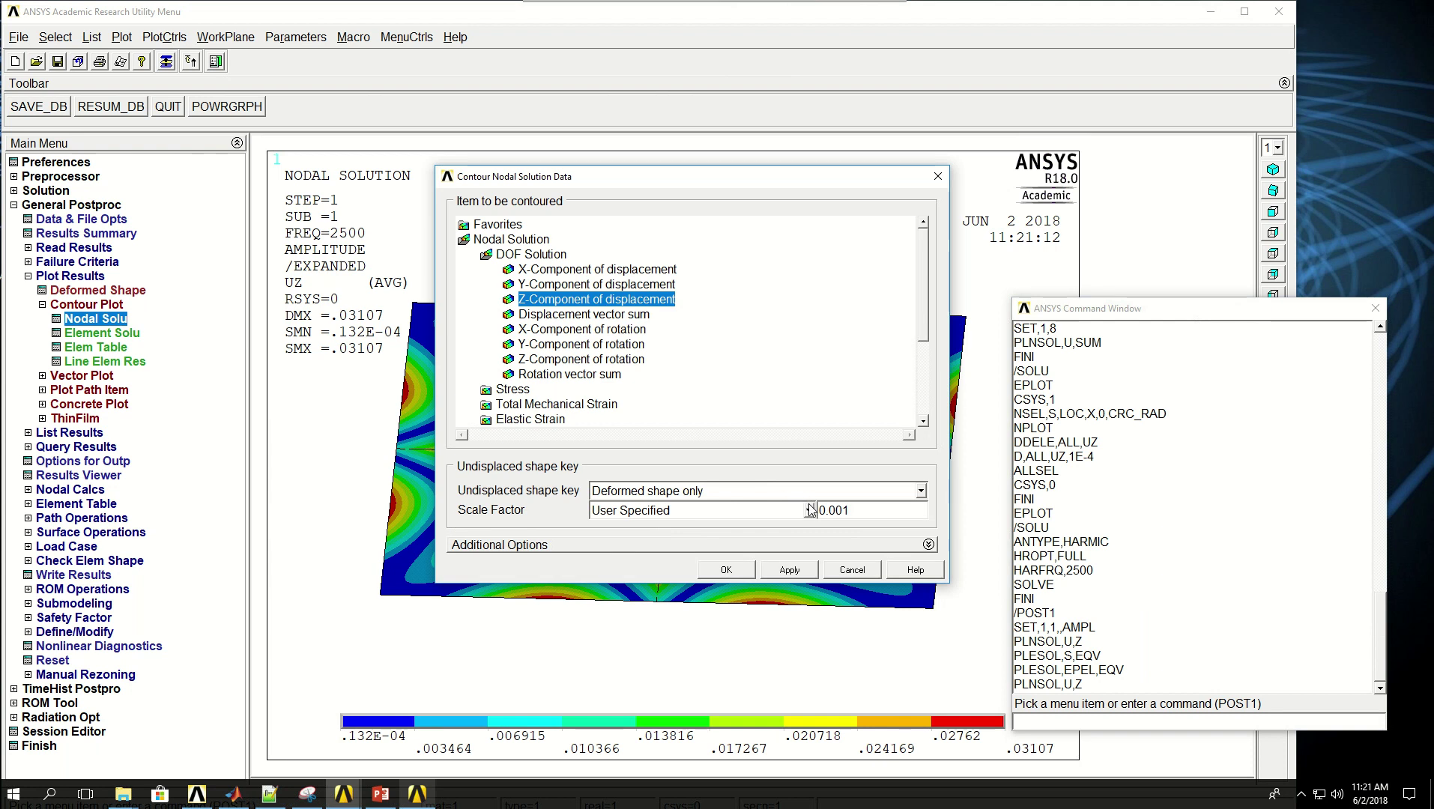
{"action": "left_click", "coordinate": [871, 513]}
{"action": "key", "text": "BackSpace"}
{"action": "key", "text": "BackSpace"}
{"action": "type", "text": "1"}
{"action": "left_click", "coordinate": [727, 570]}
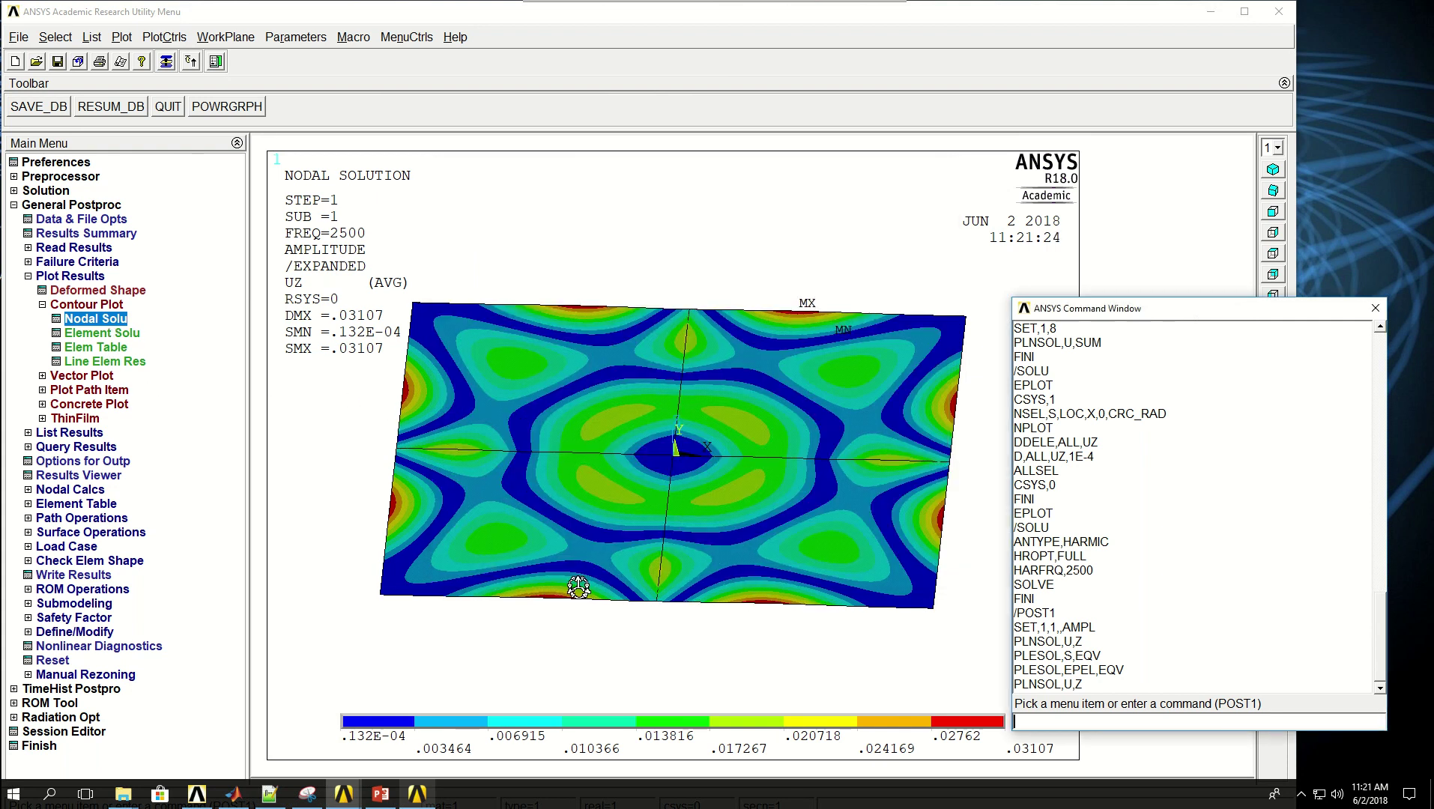
Replot the UZ contour, fitting the whole plate in an isometric, tilted view.
{"action": "left_click", "coordinate": [109, 321]}
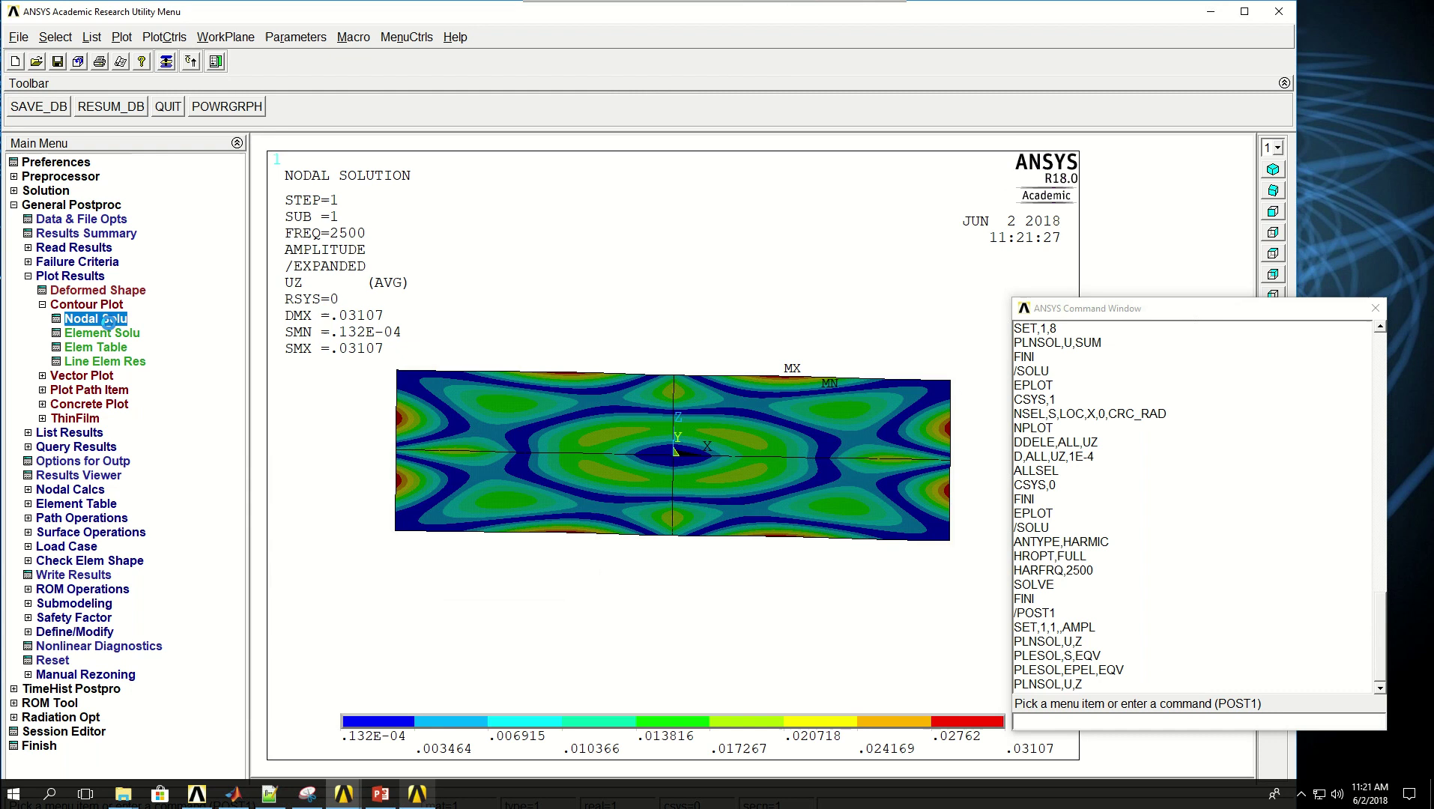
{"action": "left_click", "coordinate": [835, 512]}
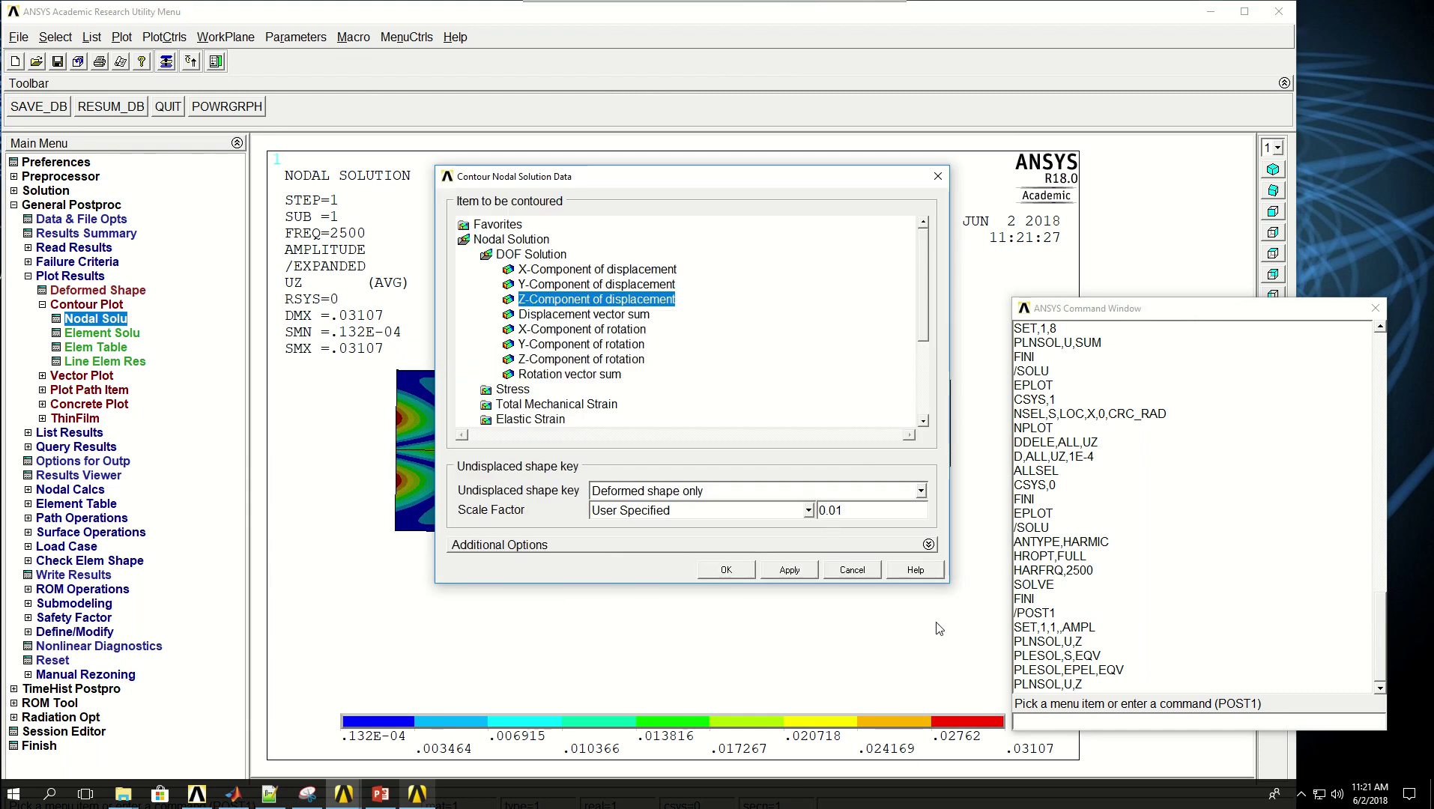
{"action": "left_click", "coordinate": [729, 572]}
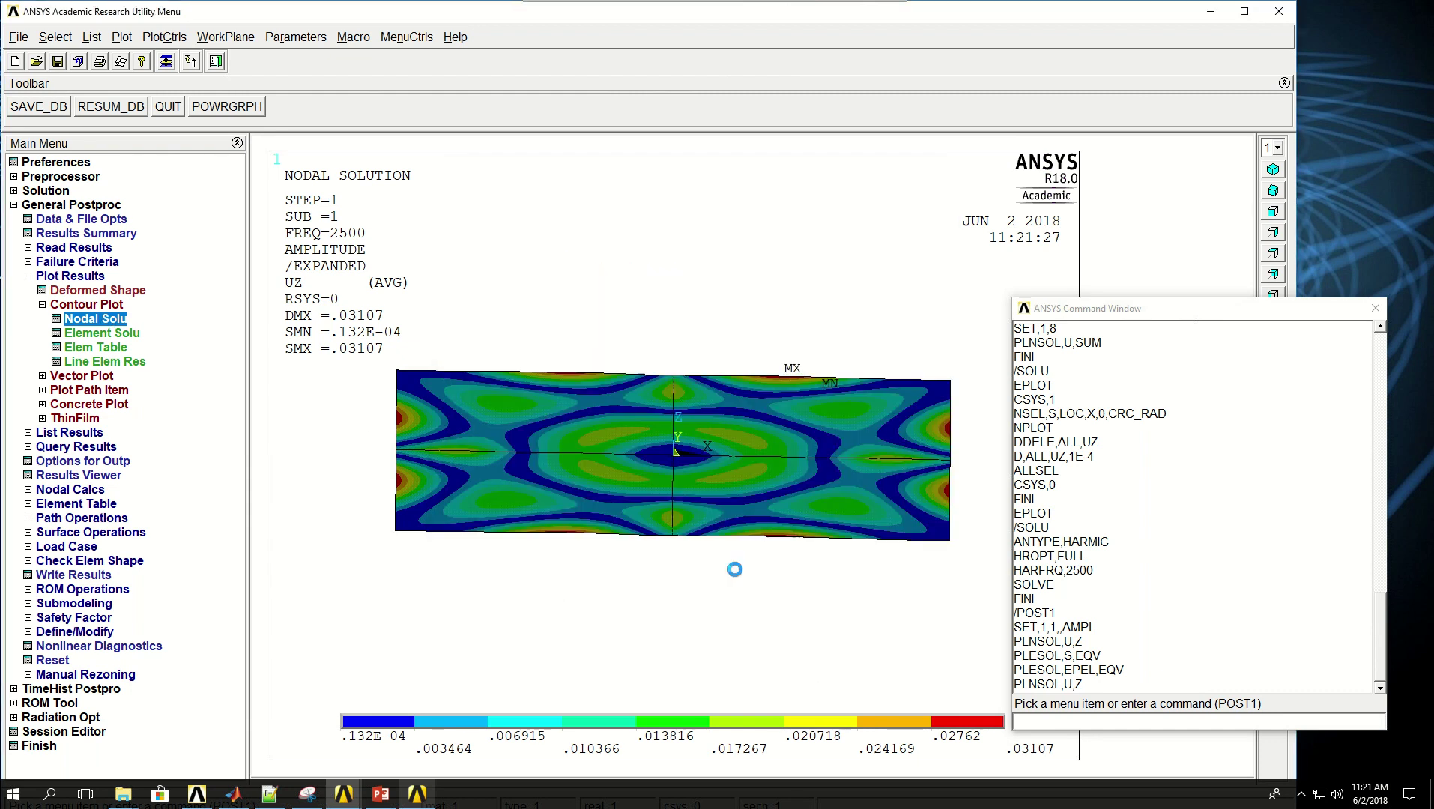
{"action": "right_click_drag", "start_coordinate": [675, 517], "coordinate": [583, 551], "text": "ctrl"}
{"action": "left_click_drag", "start_coordinate": [1244, 314], "coordinate": [1231, 421]}
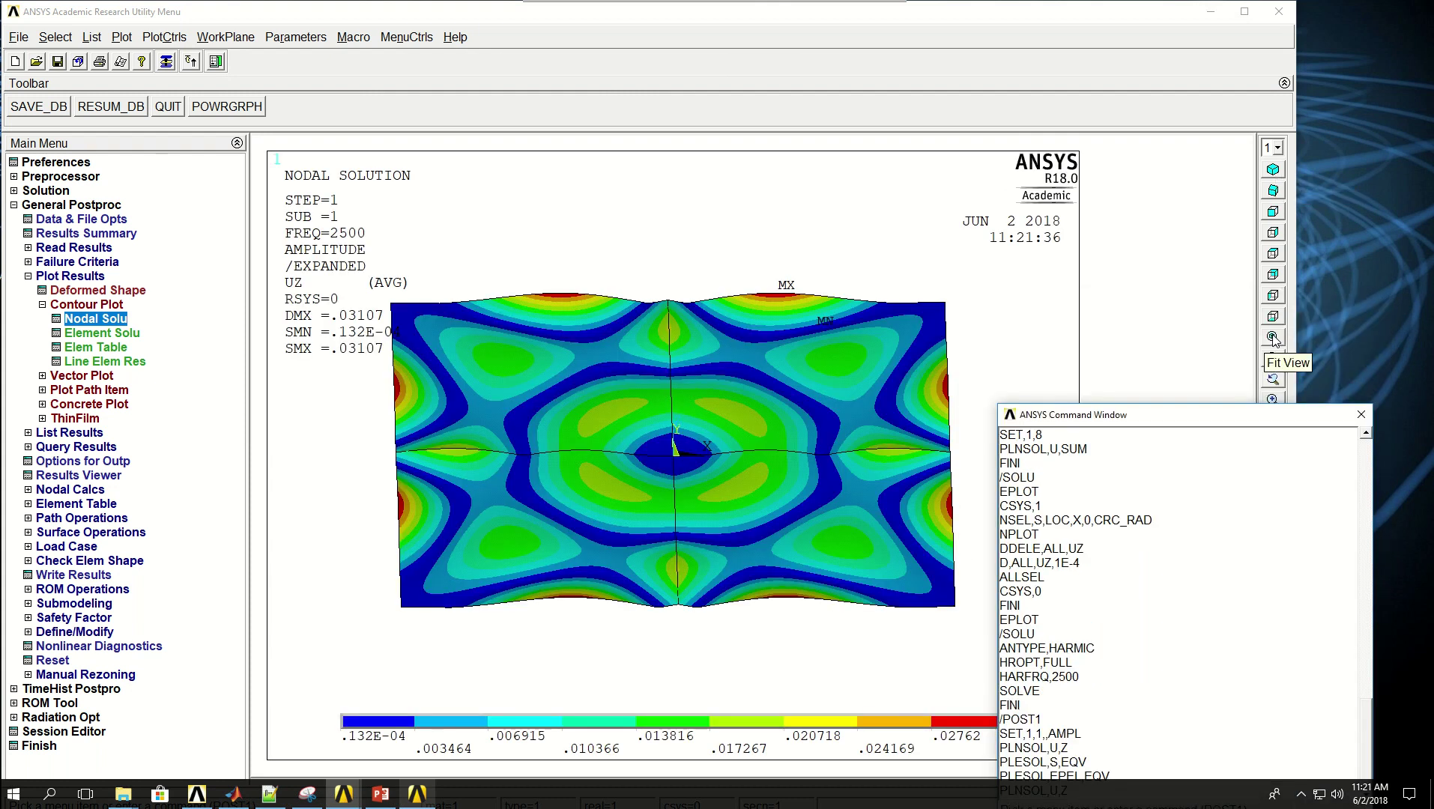
{"action": "left_click", "coordinate": [1273, 254]}
{"action": "left_click", "coordinate": [1273, 169]}
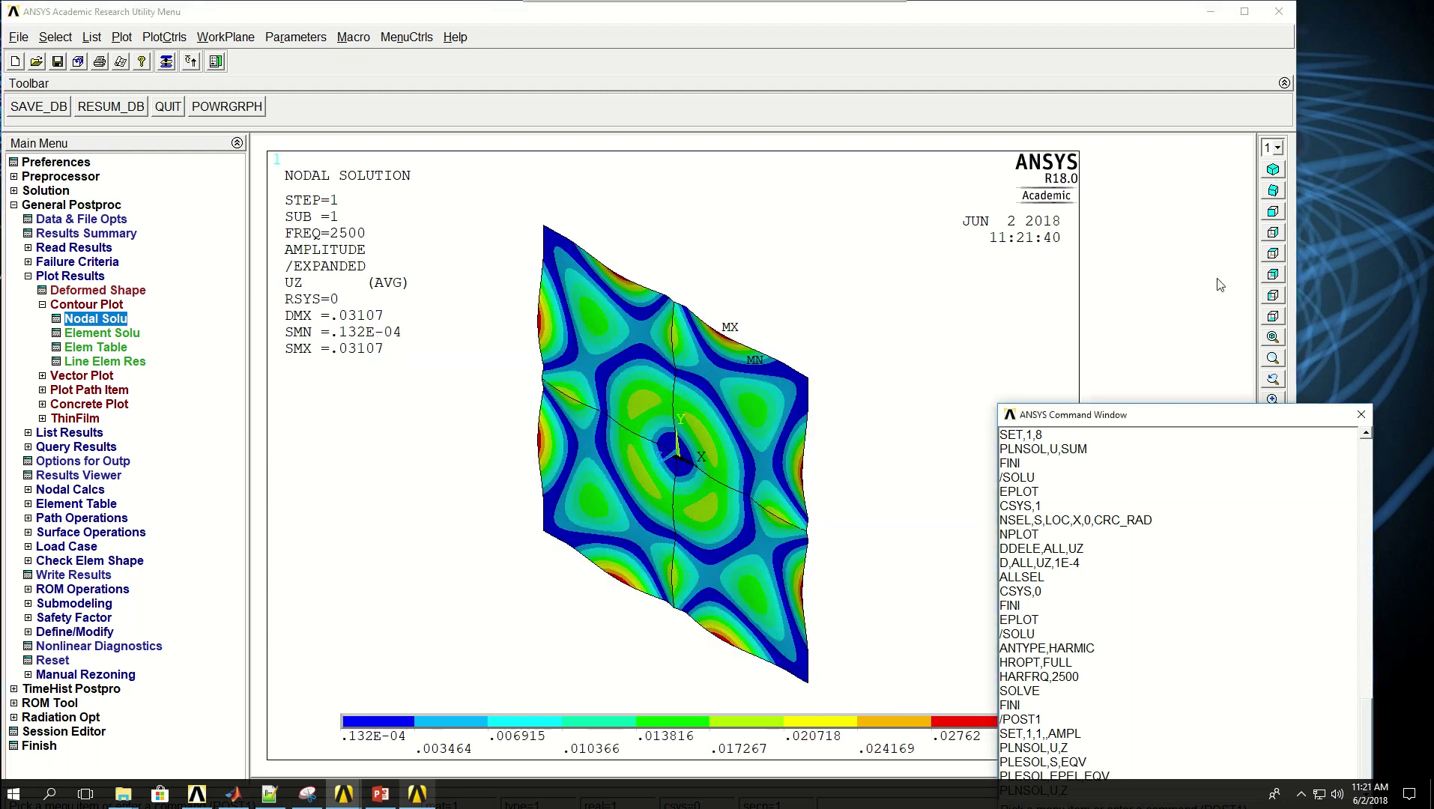
{"action": "right_click_drag", "start_coordinate": [685, 520], "coordinate": [838, 297], "text": "ctrl"}
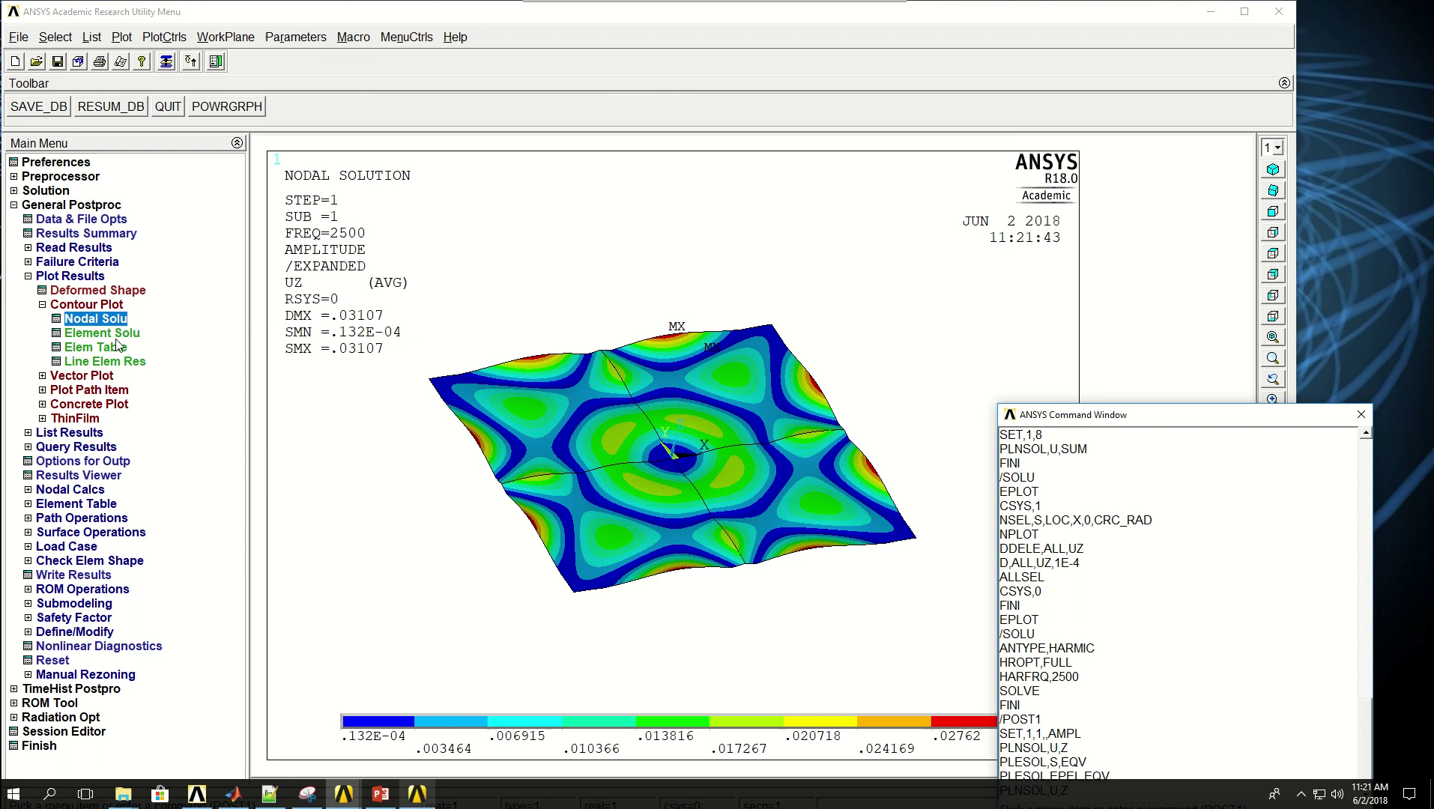
{"action": "left_click", "coordinate": [96, 318]}
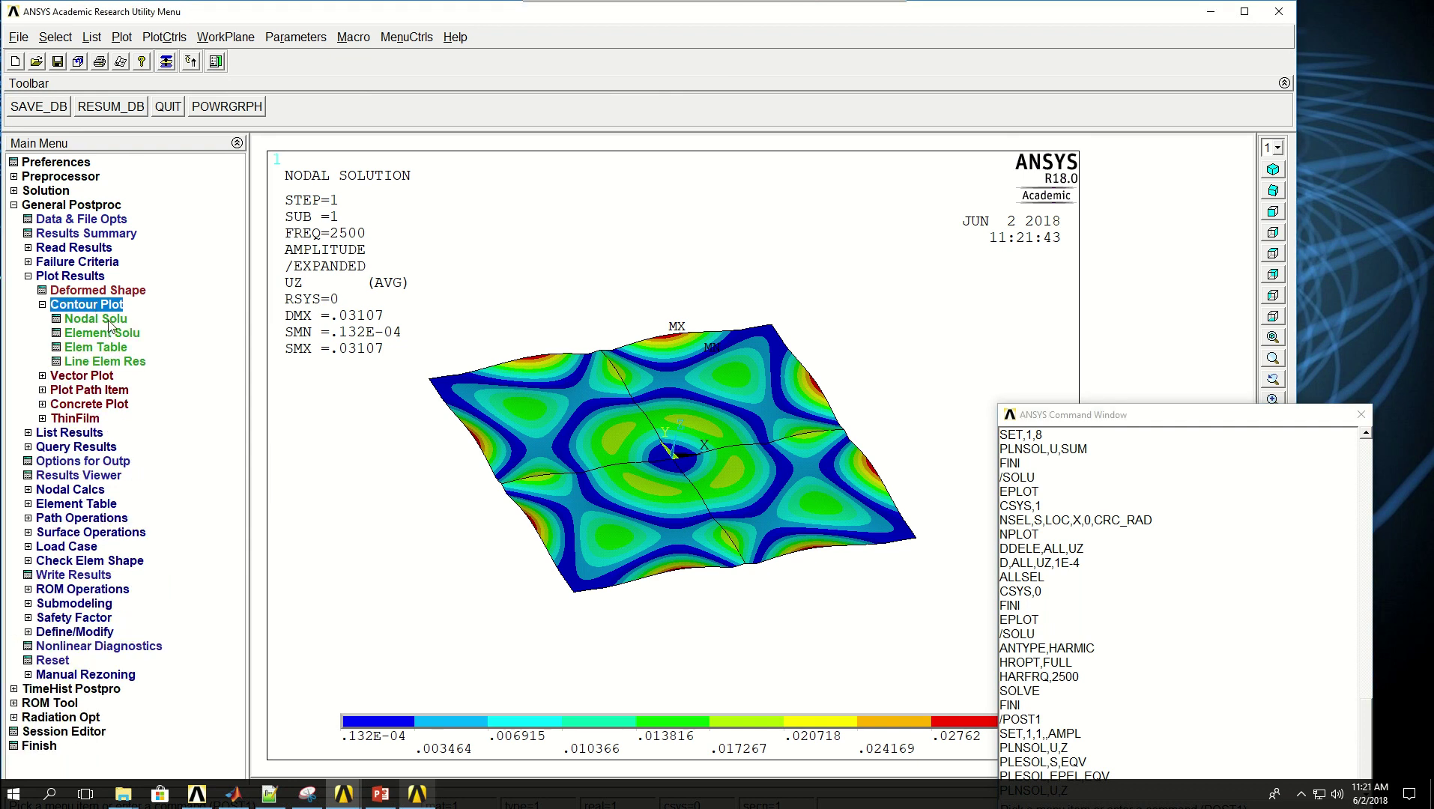
{"action": "left_click", "coordinate": [708, 572]}
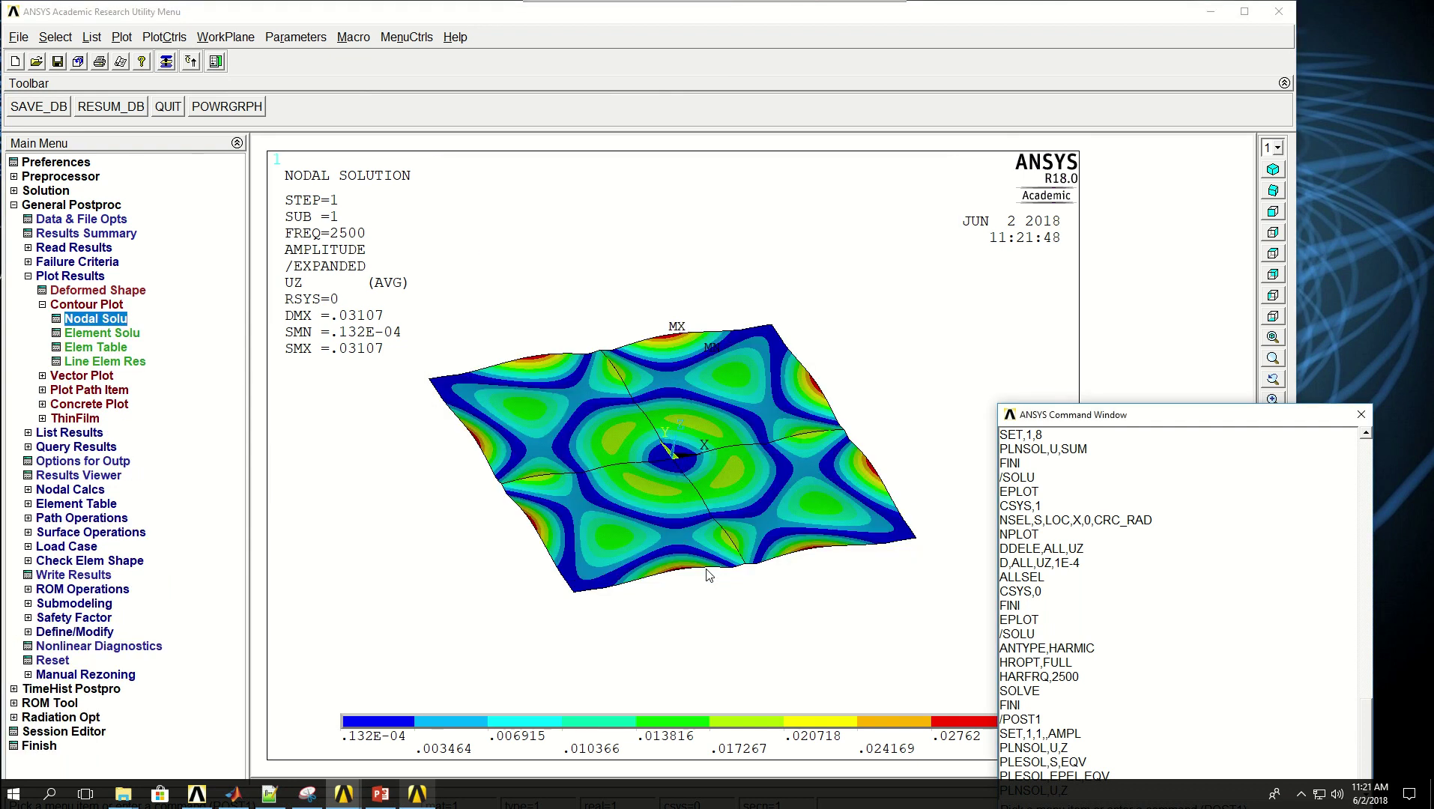
Run a time-harmonic animation of the UZ DOF solution over 20 frames.
{"action": "left_click", "coordinate": [165, 37]}
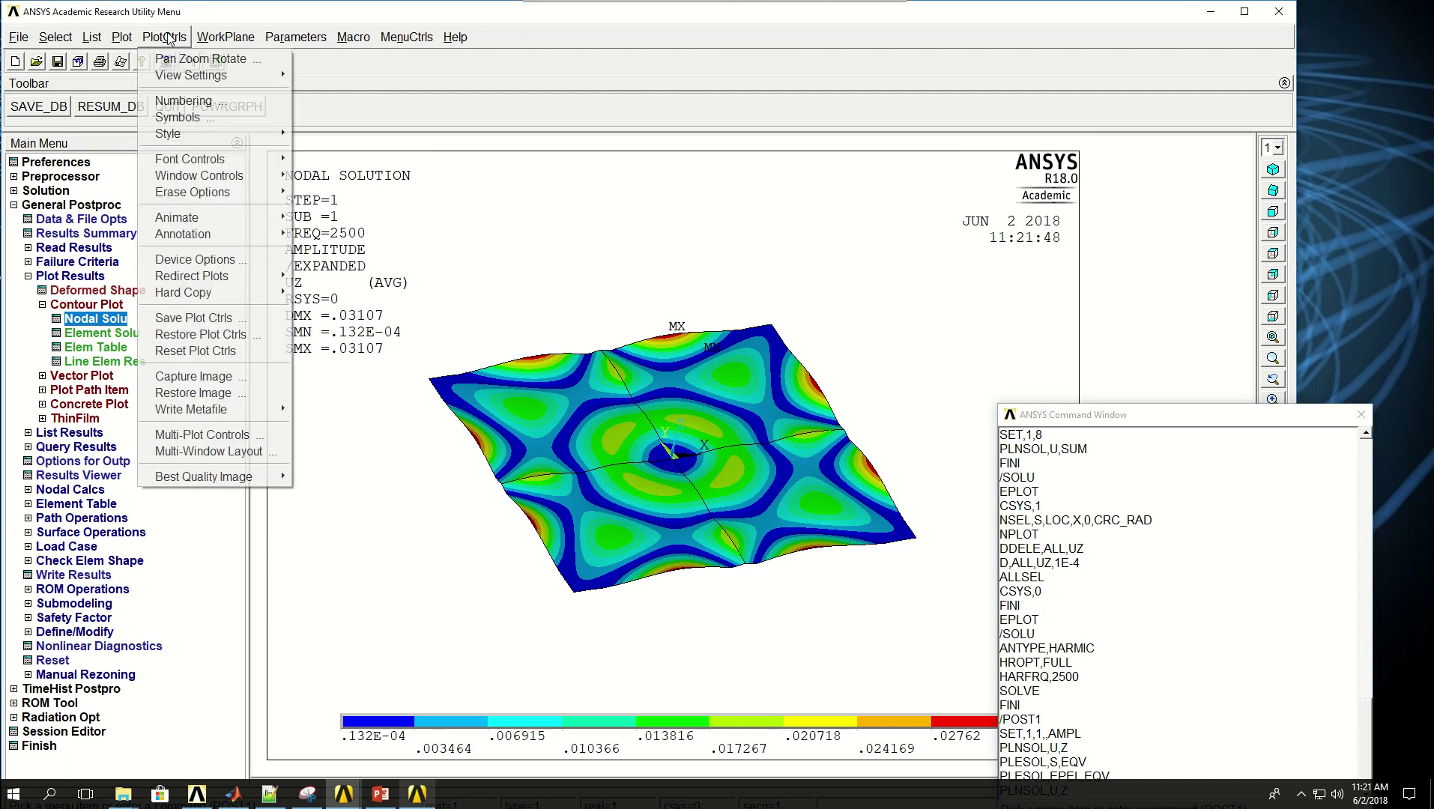
{"action": "mouse_move", "coordinate": [217, 223]}
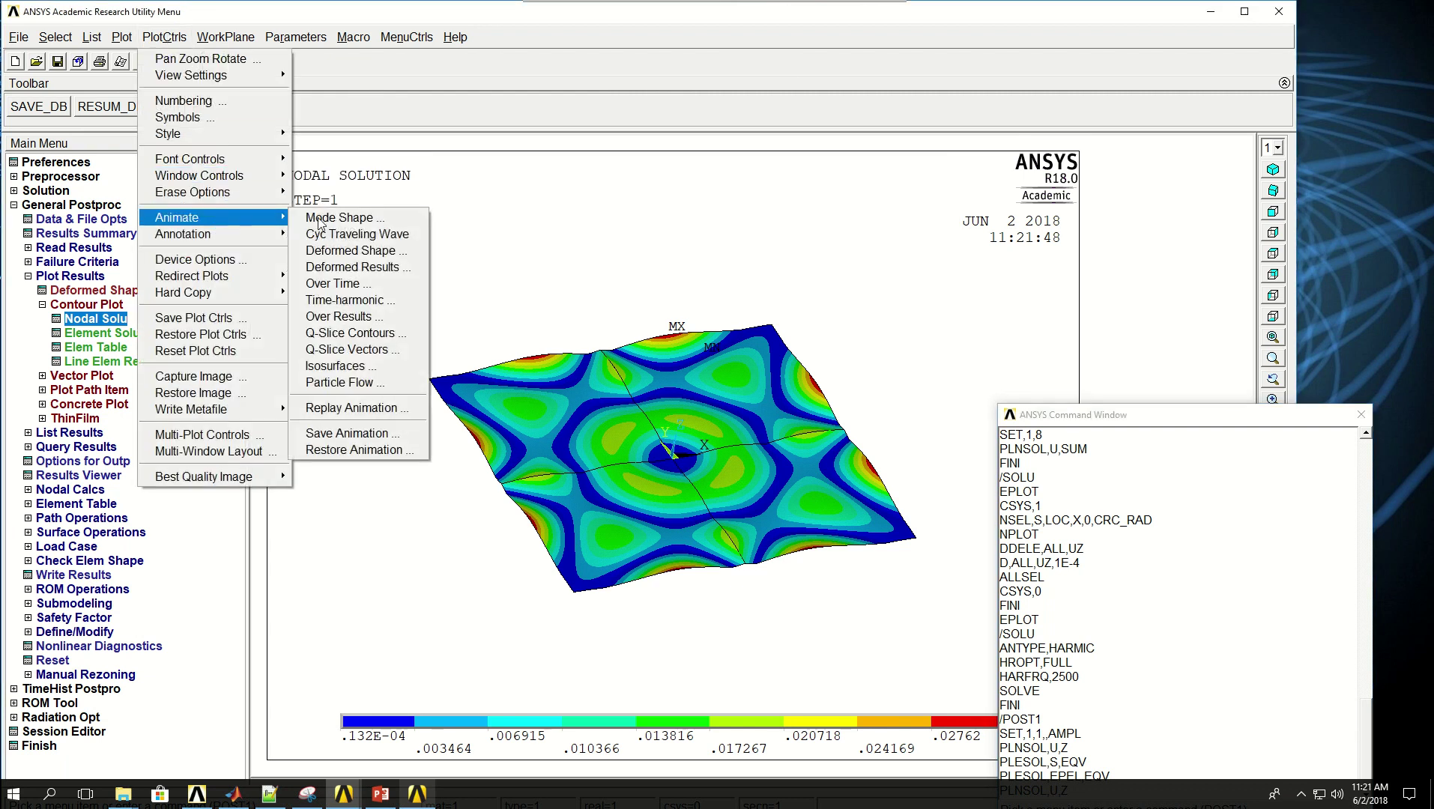
{"action": "left_click", "coordinate": [346, 301]}
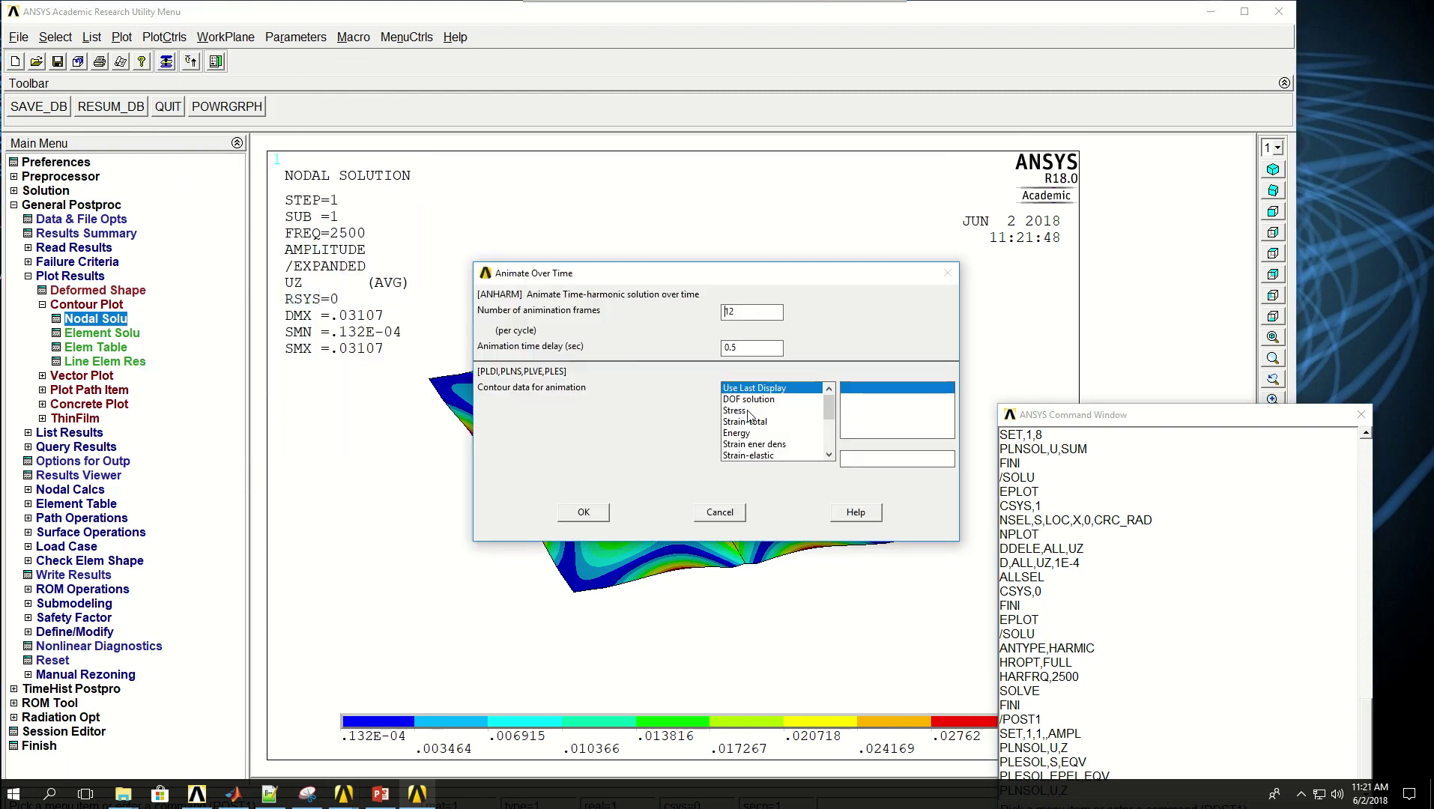
{"action": "double_click", "coordinate": [737, 315]}
{"action": "type", "text": "2"}
{"action": "type", "text": "1"}
{"action": "left_click", "coordinate": [749, 400]}
{"action": "left_click", "coordinate": [881, 422]}
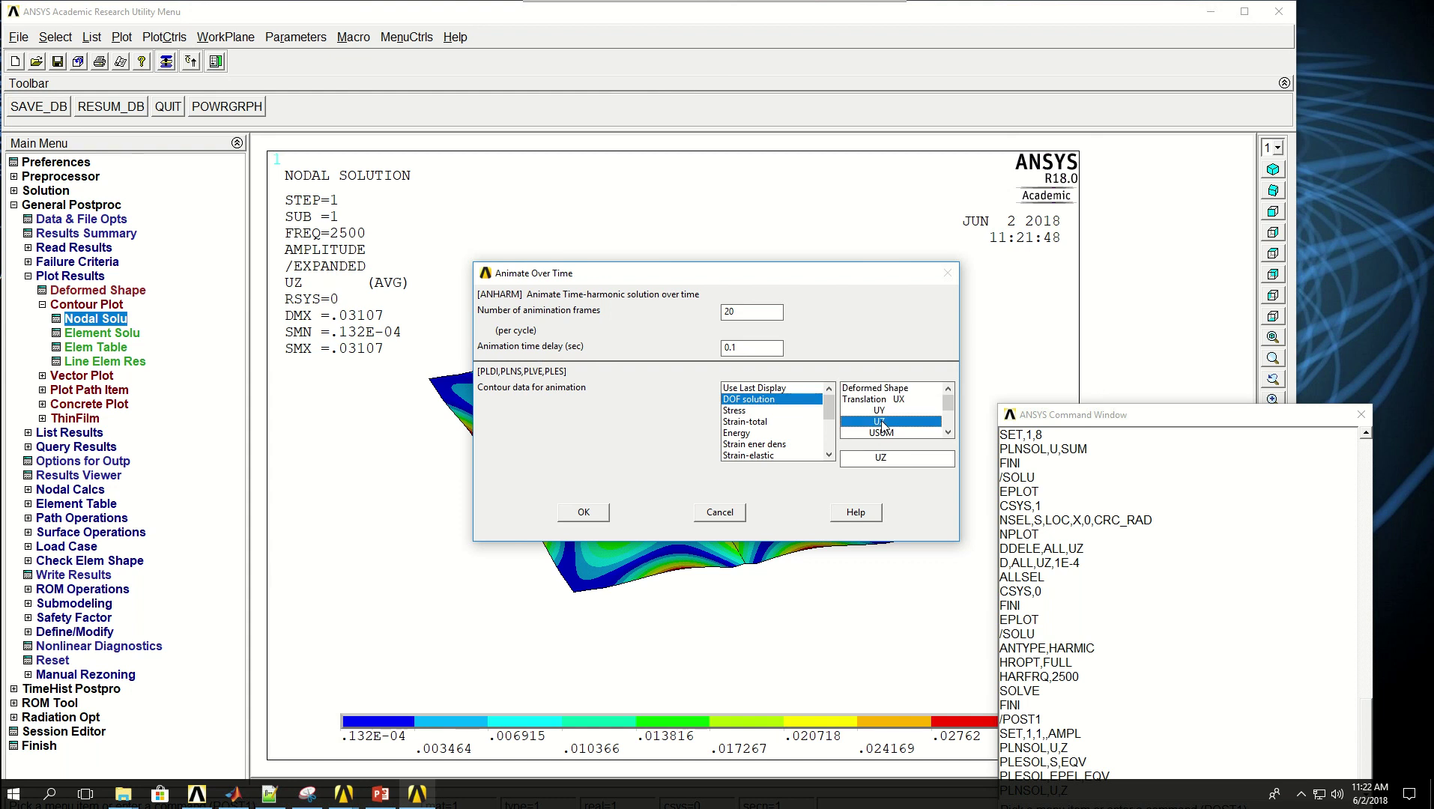
{"action": "left_click", "coordinate": [585, 513]}
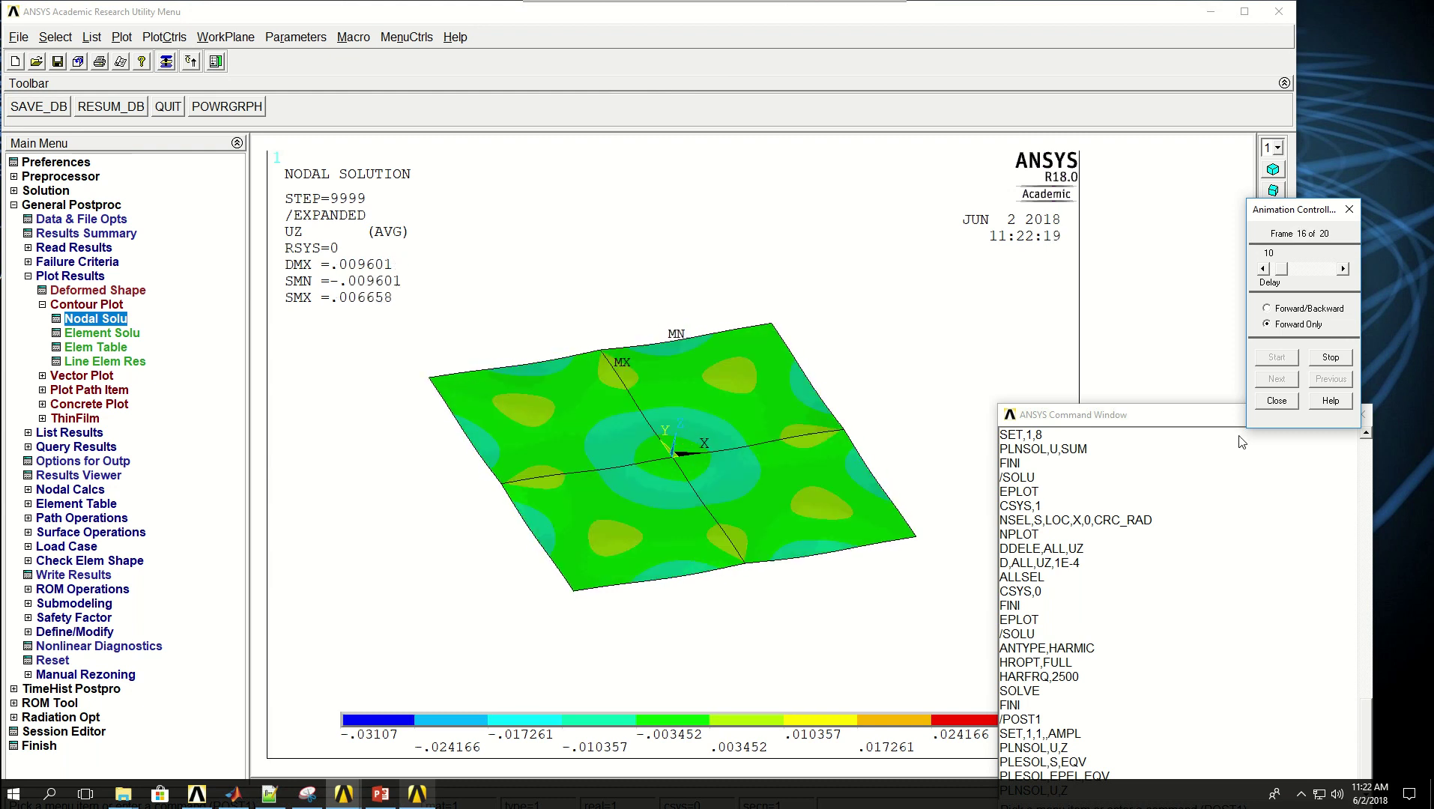
Stop the animation and close the Animation Controller.
{"action": "left_click", "coordinate": [1331, 358]}
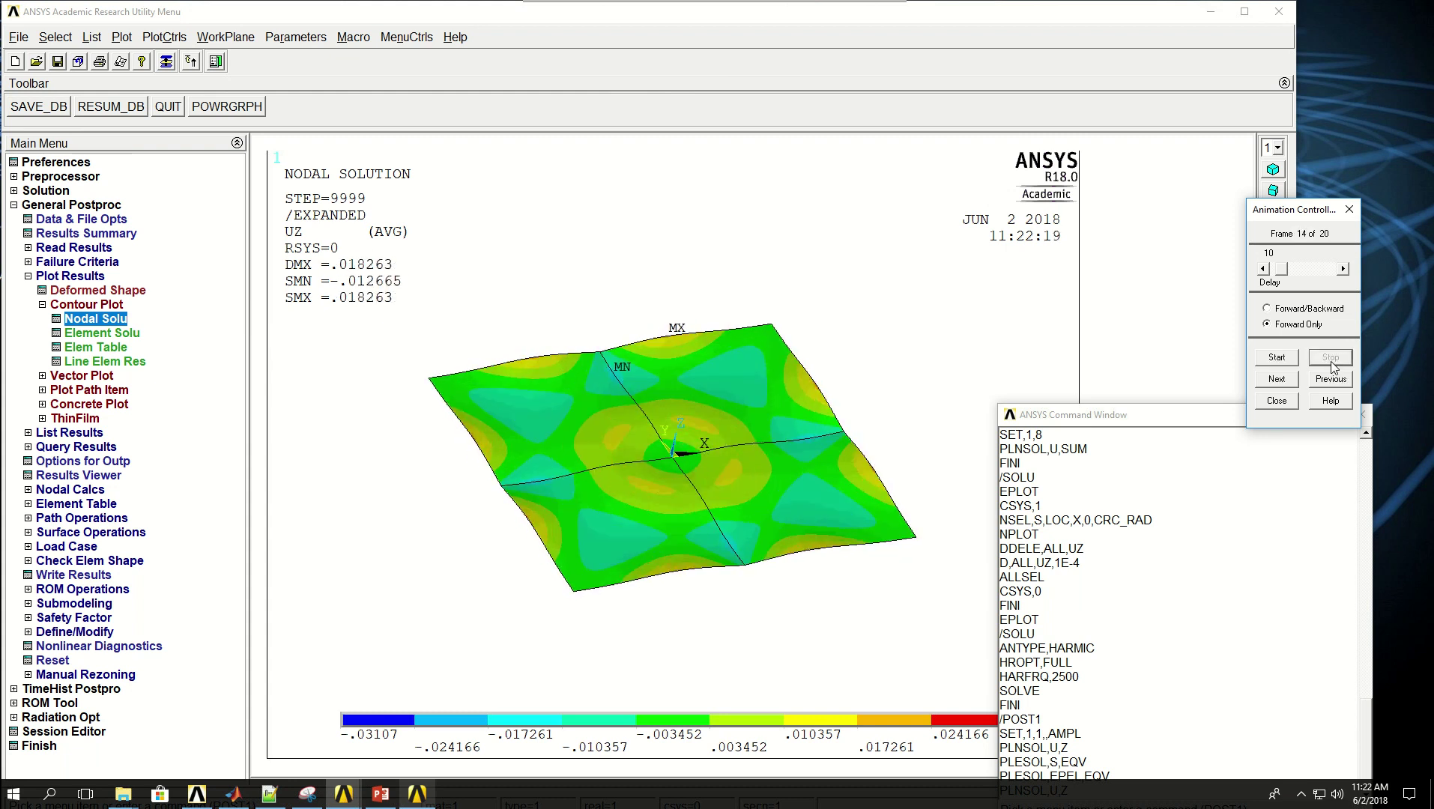
{"action": "left_click", "coordinate": [1290, 403]}
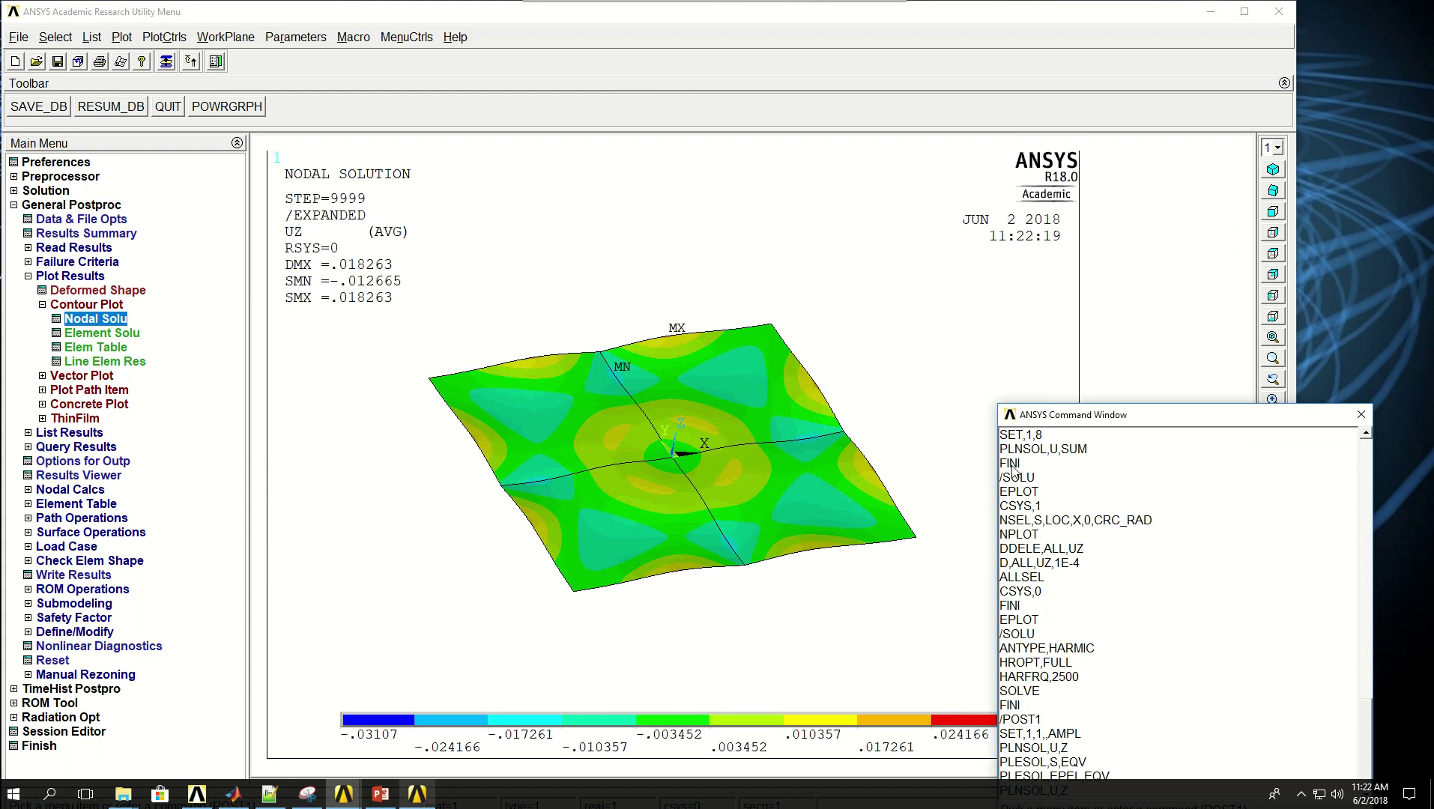
{"action": "left_click_drag", "start_coordinate": [1146, 414], "coordinate": [1111, 208]}
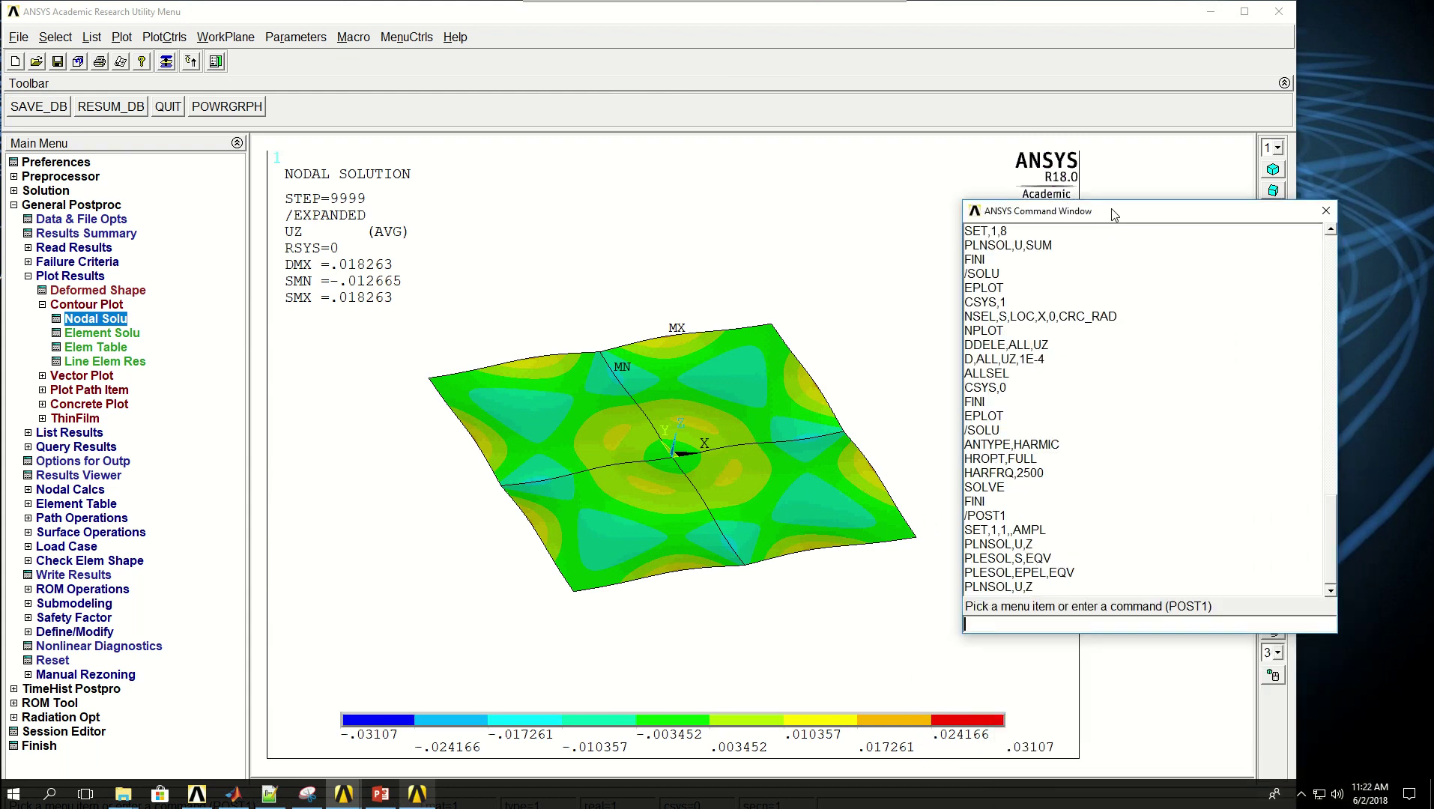